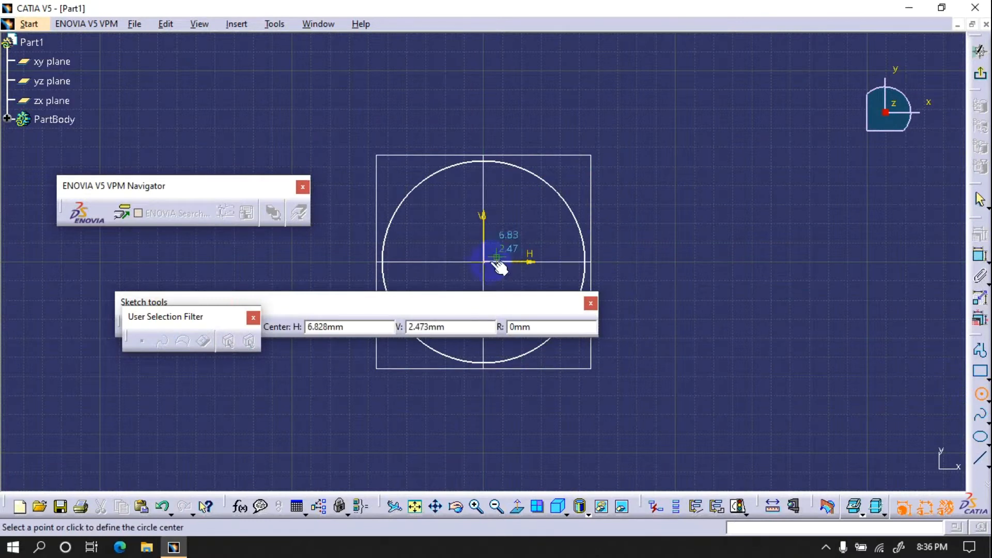
# Step: Sketch three more circles centred on the origin, with diameters of about 77, 89 and 143 mm
pyautogui.click(485, 261)
pyautogui.click(510, 191)
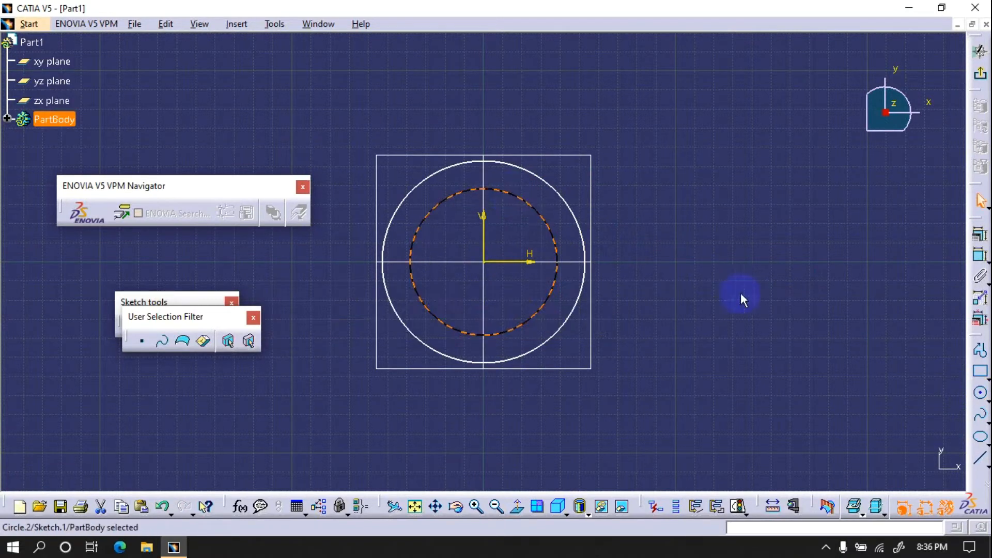
pyautogui.click(980, 393)
pyautogui.click(484, 261)
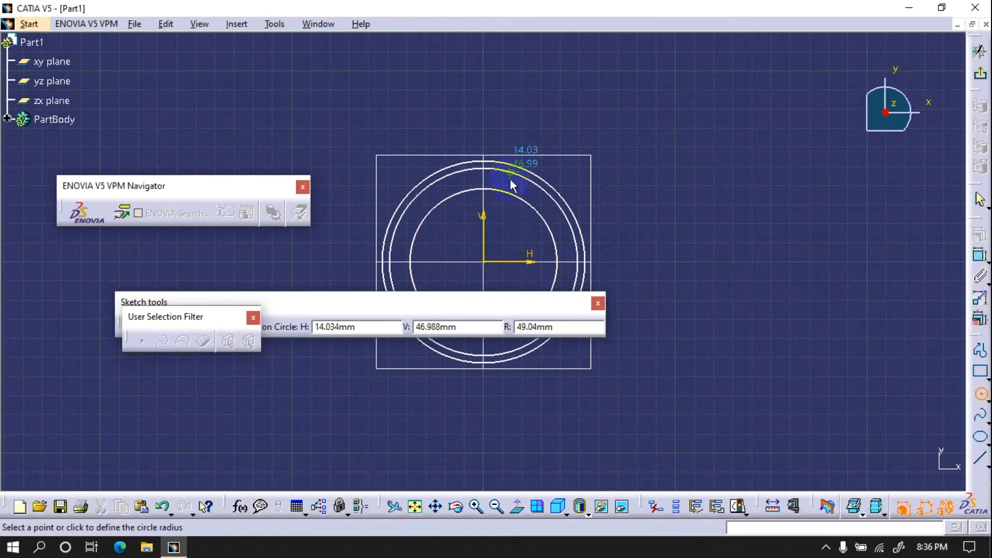
pyautogui.click(513, 182)
pyautogui.click(981, 394)
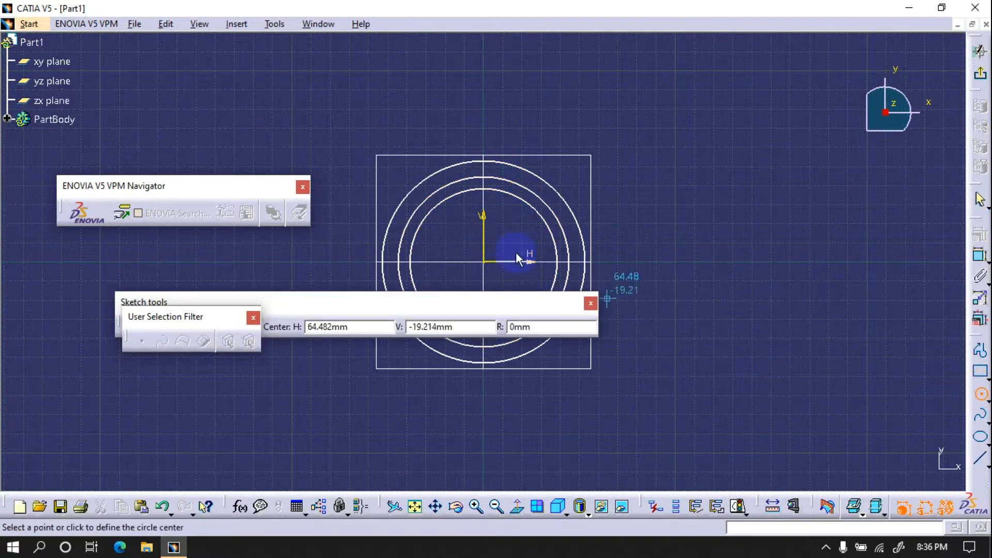
pyautogui.click(485, 262)
pyautogui.click(498, 127)
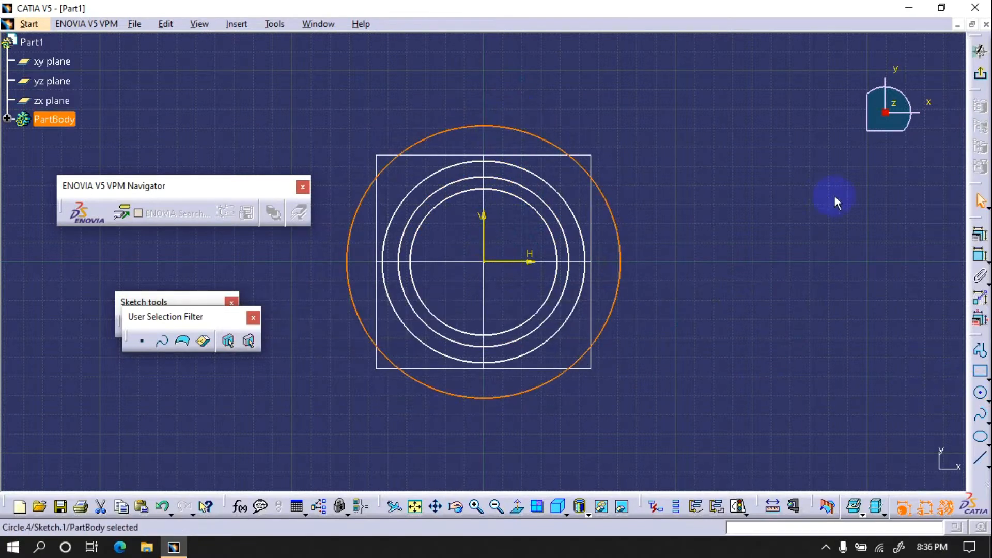
# Step: Dimension the outermost circle and set its diameter to 150 mm
pyautogui.click(971, 255)
pyautogui.click(605, 193)
pyautogui.click(699, 171)
pyautogui.doubleClick(701, 177)
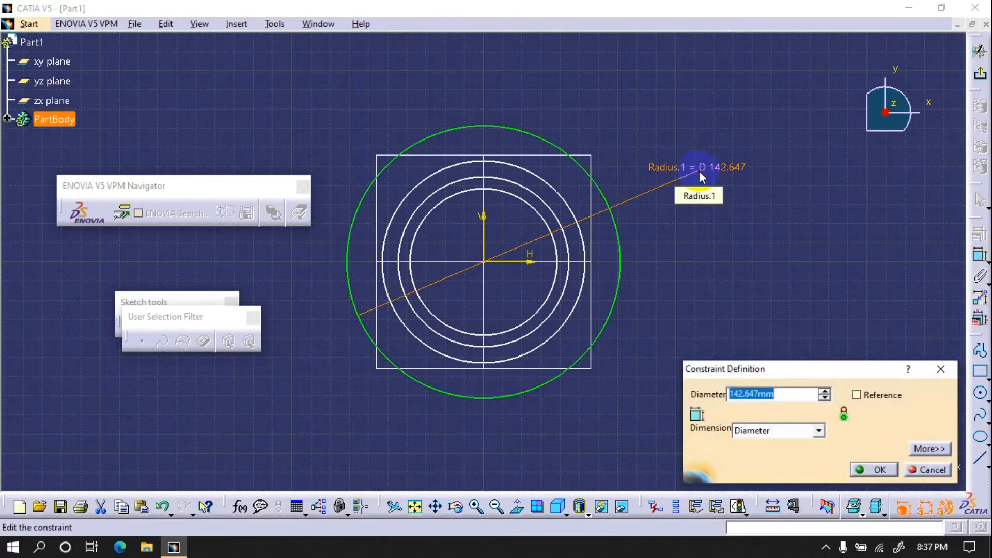
pyautogui.press('Return')
# Step: Dimension the next circle inside the 150 mm circle and set its diameter to 150*0.94
pyautogui.click(979, 255)
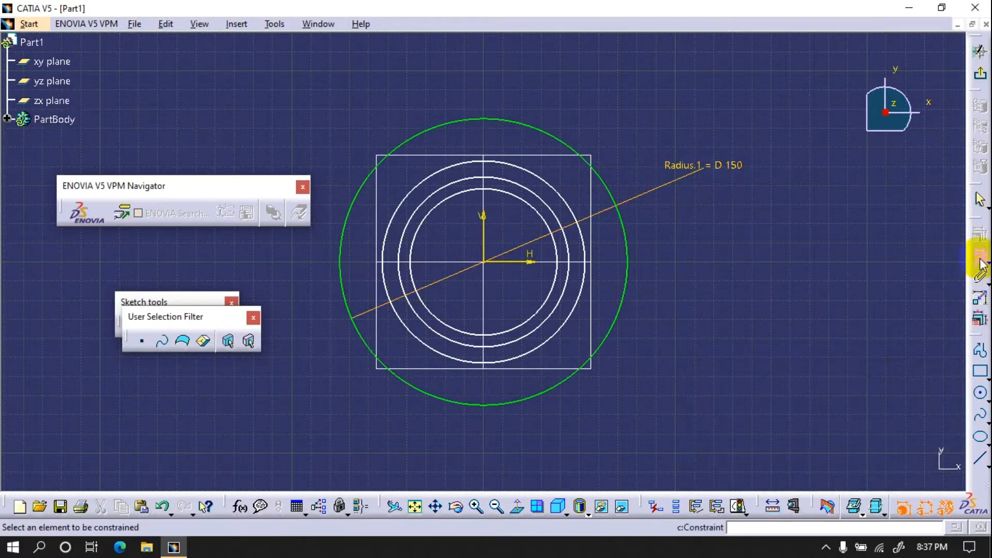
pyautogui.click(585, 251)
pyautogui.click(720, 228)
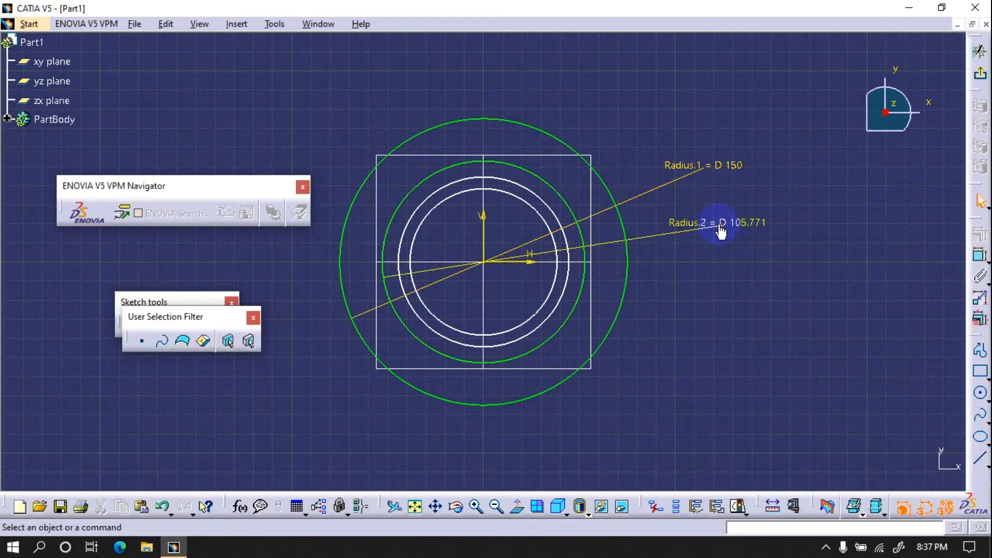
pyautogui.doubleClick(722, 231)
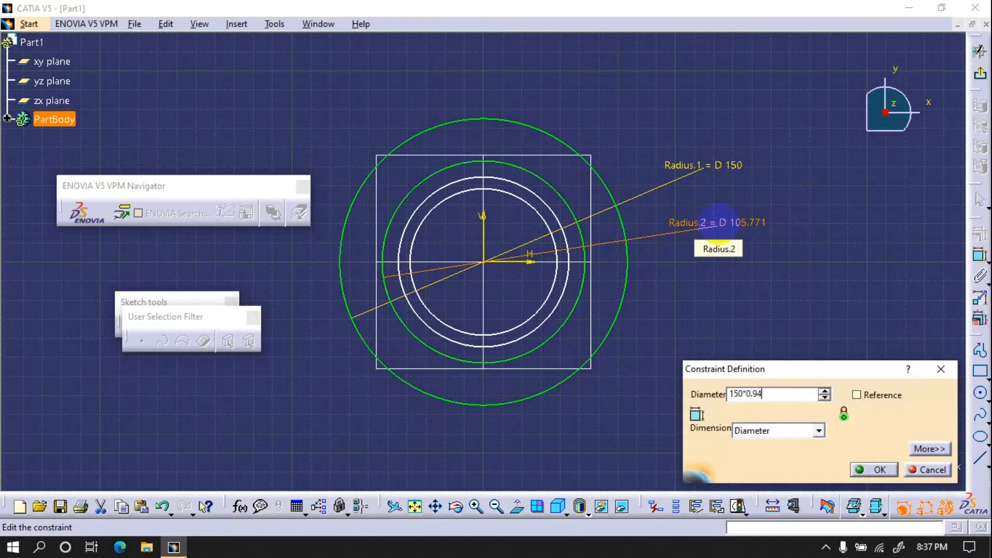
pyautogui.press('Return')
# Step: Dimension the larger of the two remaining inner circles and set its diameter to 150/0.94
pyautogui.click(979, 255)
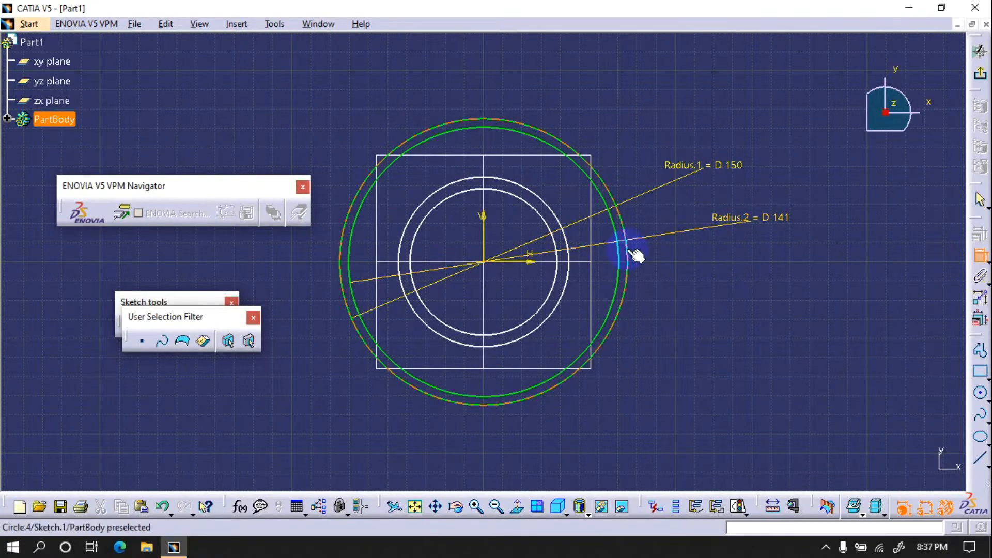
pyautogui.click(567, 288)
pyautogui.click(735, 272)
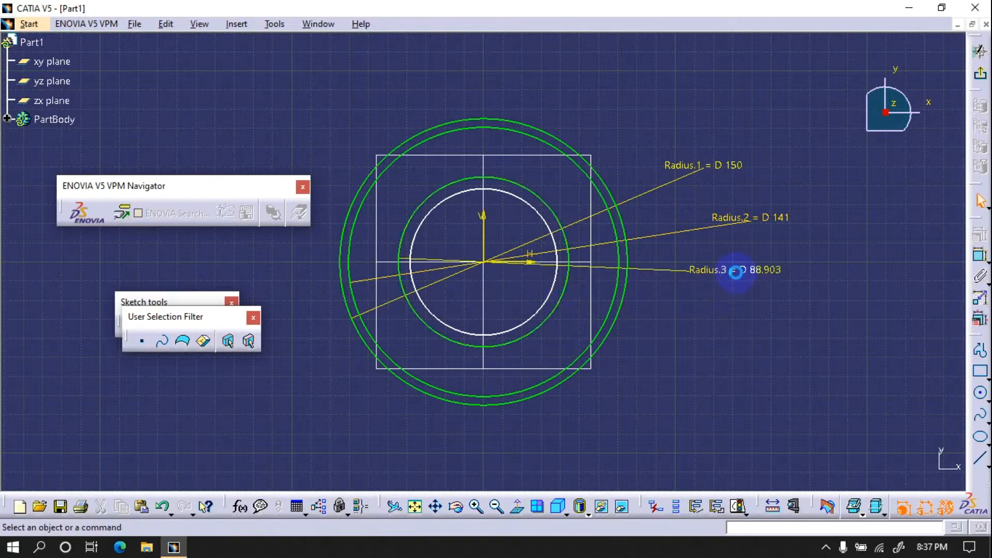
pyautogui.doubleClick(751, 277)
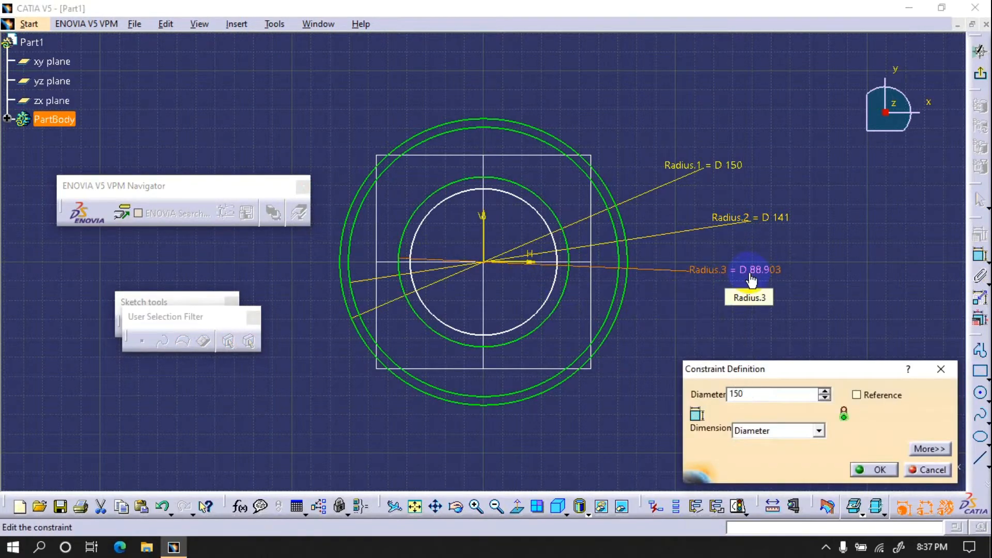
pyautogui.write('150/0.94')
pyautogui.press('Return')
pyautogui.click(722, 342)
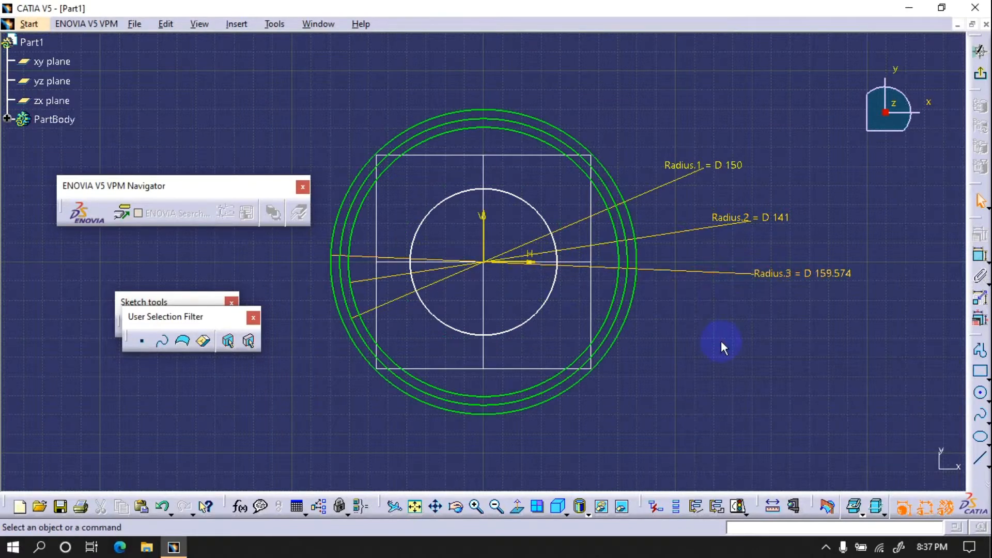
# Step: Dimension the innermost circle and set its diameter to (150*0.94)-2
pyautogui.click(981, 255)
pyautogui.click(525, 202)
pyautogui.click(686, 89)
pyautogui.doubleClick(687, 91)
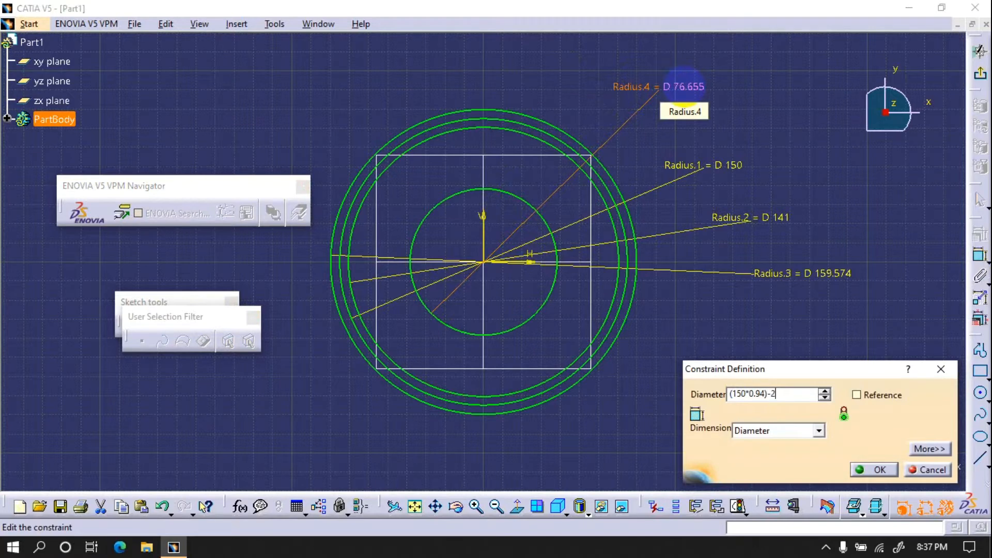
pyautogui.press('Return')
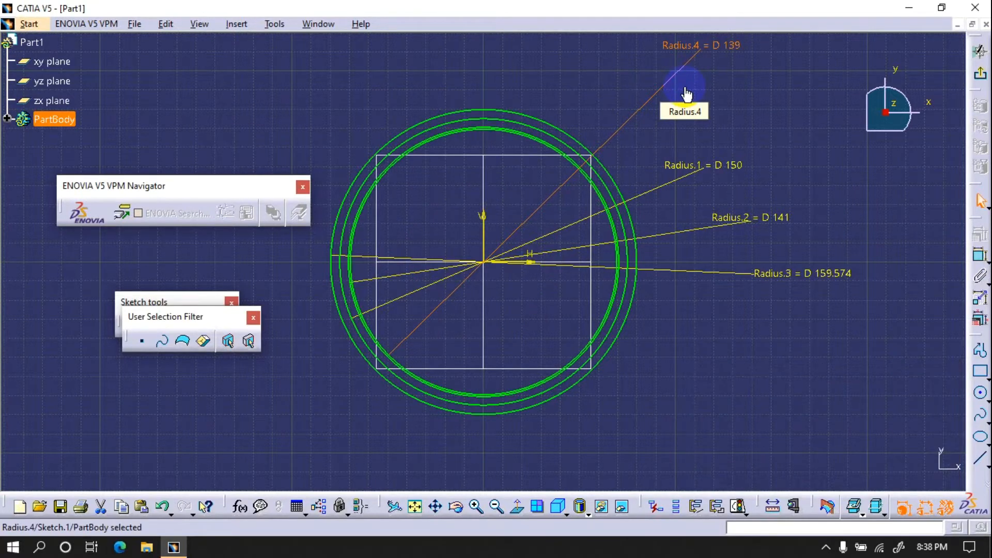
# Step: Sketch two lines from the origin to beyond the largest circle, one on each side of the vertical axis
pyautogui.click(980, 351)
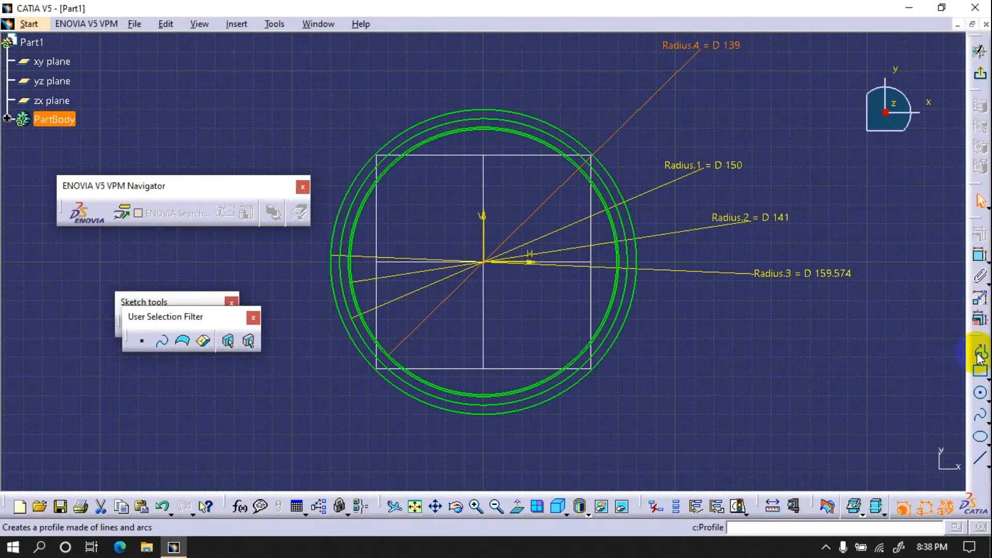
pyautogui.click(483, 261)
pyautogui.click(424, 67)
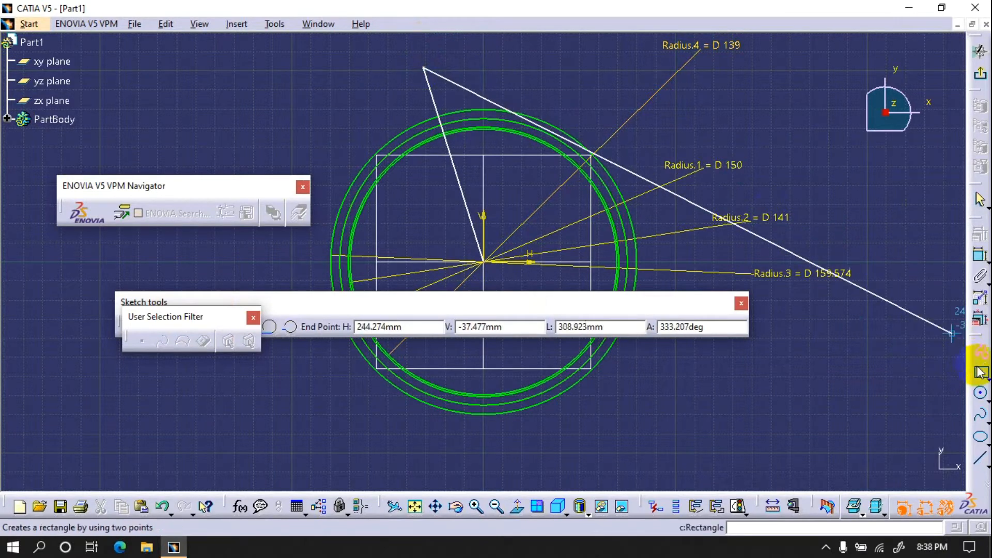
pyautogui.press('Escape')
pyautogui.click(485, 261)
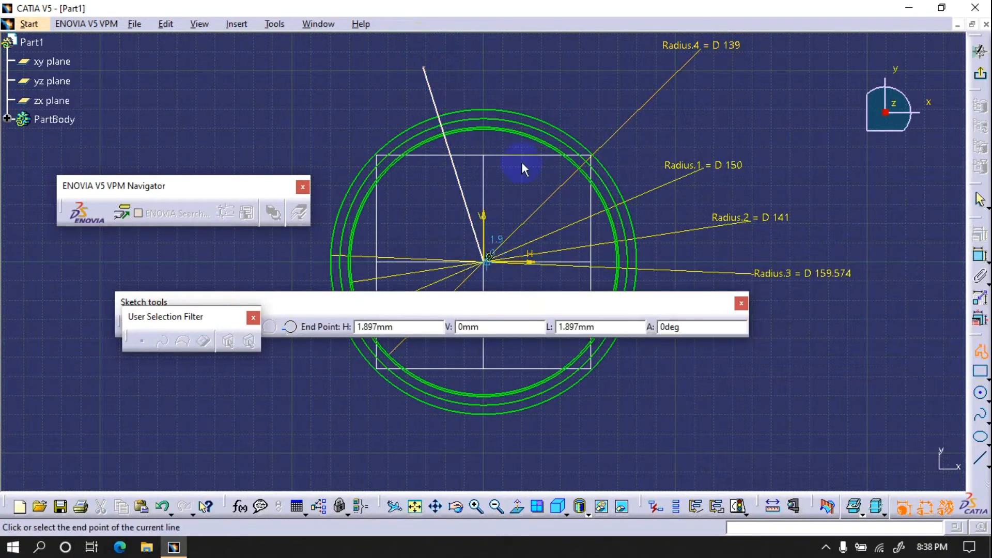
pyautogui.click(556, 59)
pyautogui.press('Escape')
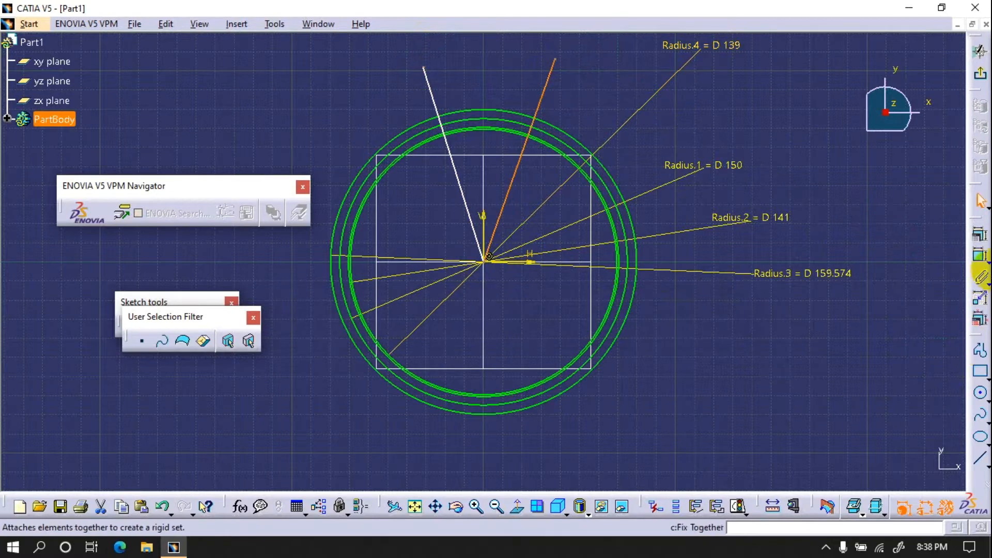
# Step: Constrain the angle between the two slanted lines to 20 degrees
pyautogui.click(982, 261)
pyautogui.click(425, 75)
pyautogui.click(474, 79)
pyautogui.doubleClick(474, 81)
pyautogui.write('20')
pyautogui.press('Return')
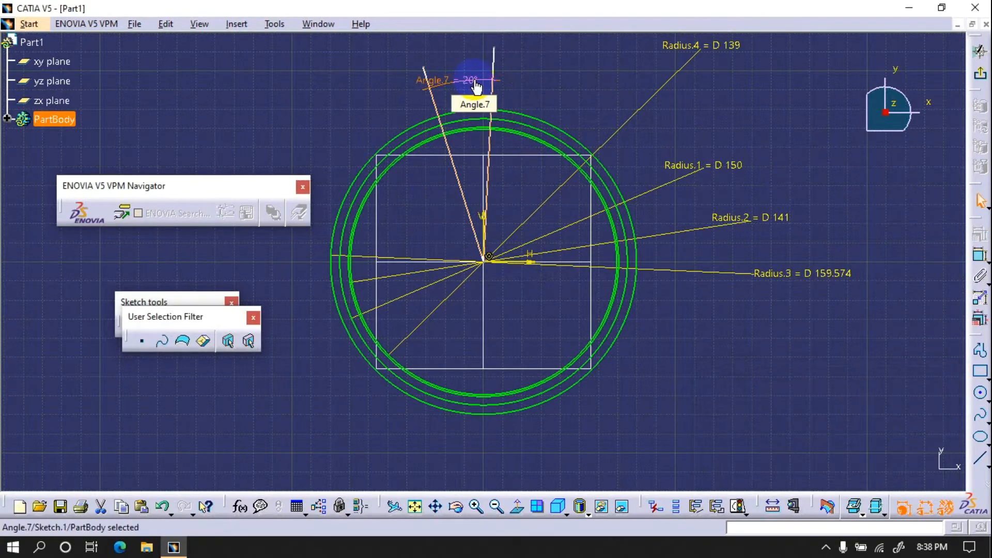
pyautogui.click(518, 296)
# Step: Constrain the angle between the left slanted line and the vertical axis to 90/36 degrees
pyautogui.click(981, 258)
pyautogui.click(471, 222)
pyautogui.click(483, 218)
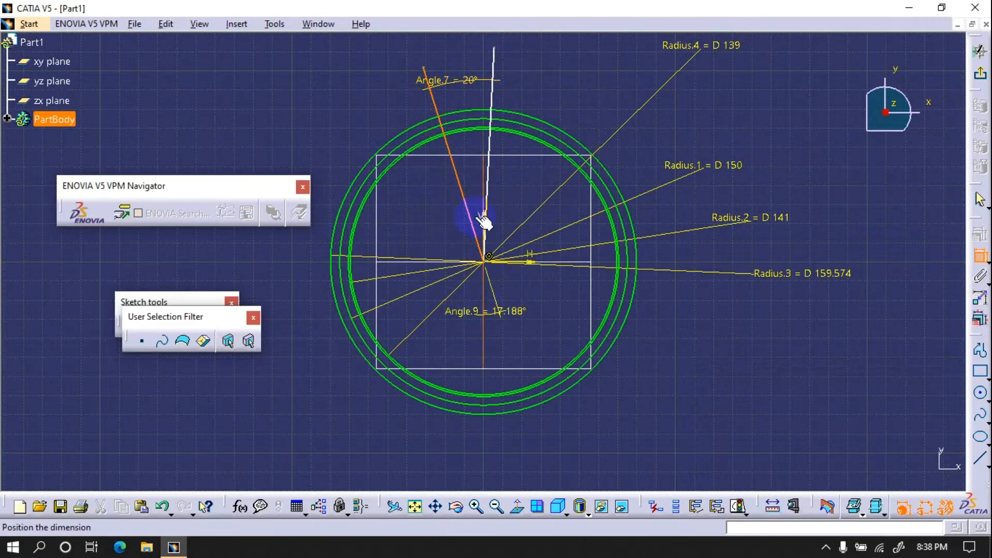
pyautogui.click(448, 60)
pyautogui.doubleClick(448, 60)
pyautogui.write('90/36')
pyautogui.press('Return')
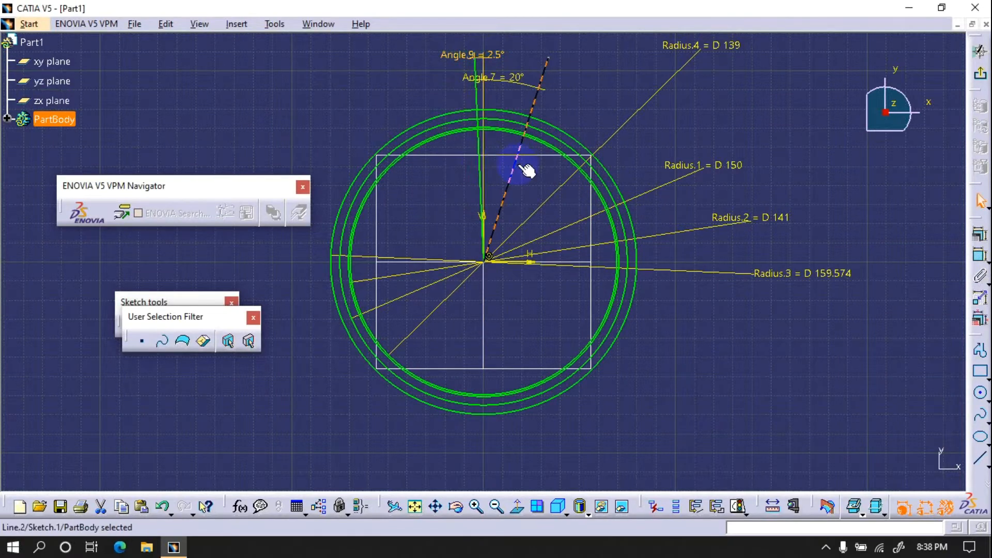
pyautogui.click(981, 255)
pyautogui.click(514, 263)
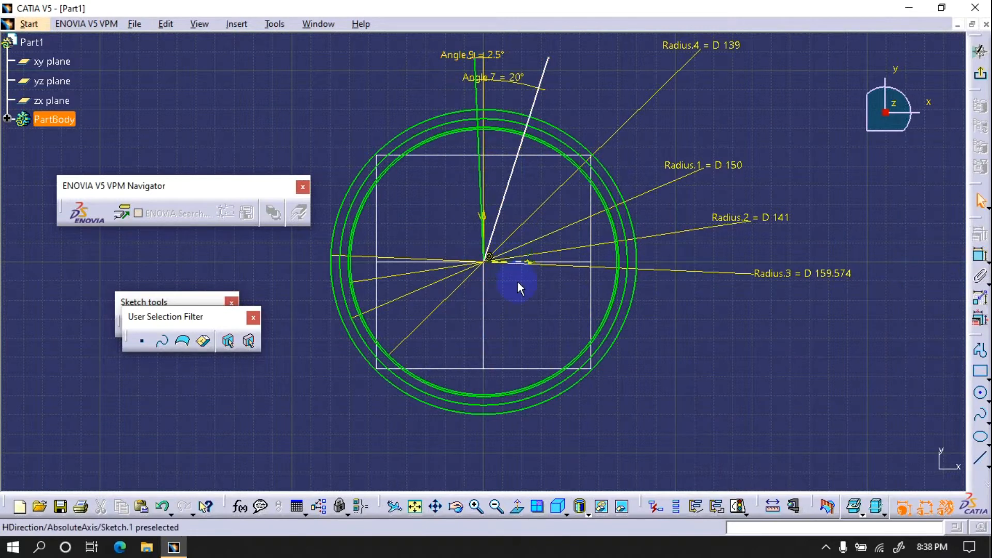
pyautogui.click(980, 255)
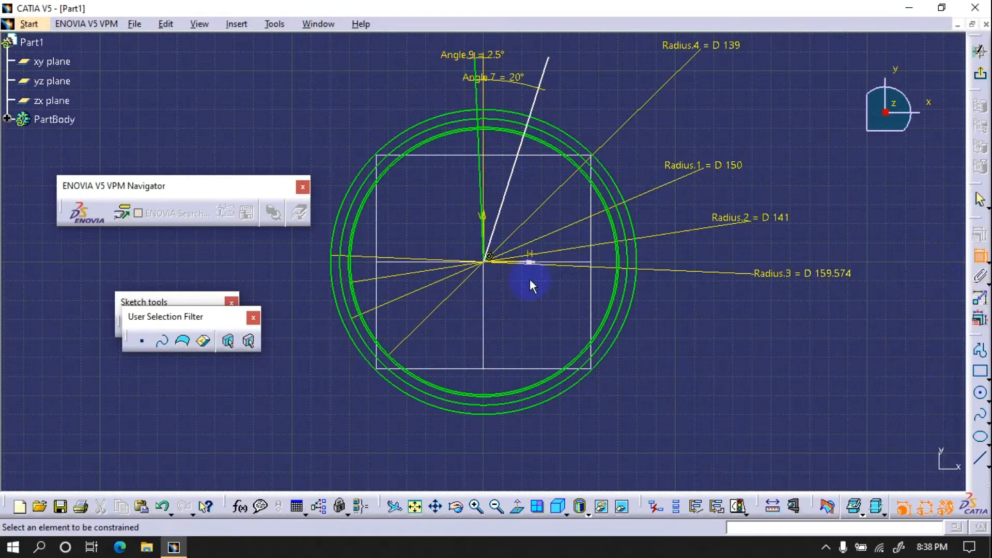
pyautogui.press('Escape')
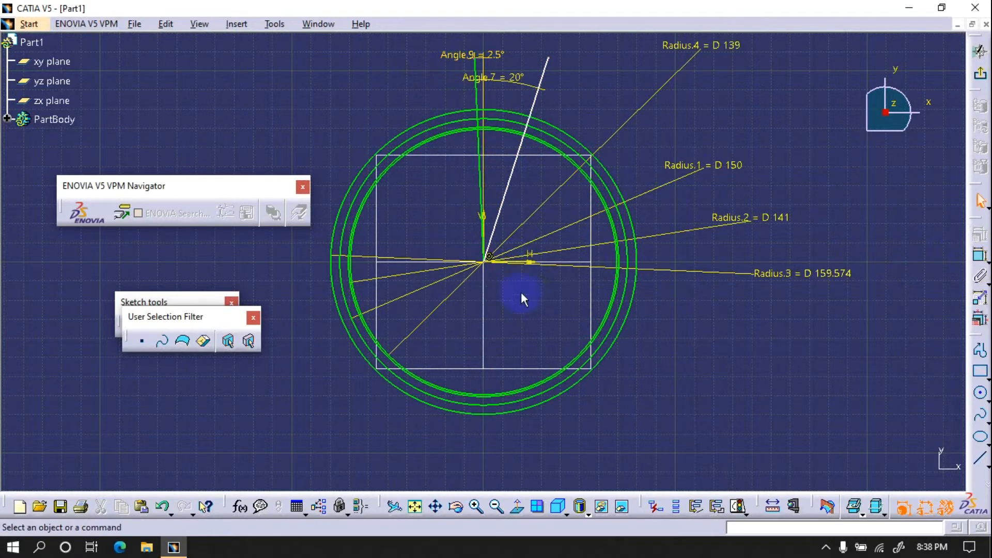
# Step: Move the right slanted line away from the origin, then constrain its lower endpoint 0 mm from the vertical axis
pyautogui.moveTo(501, 234); pyautogui.dragTo(700, 361)
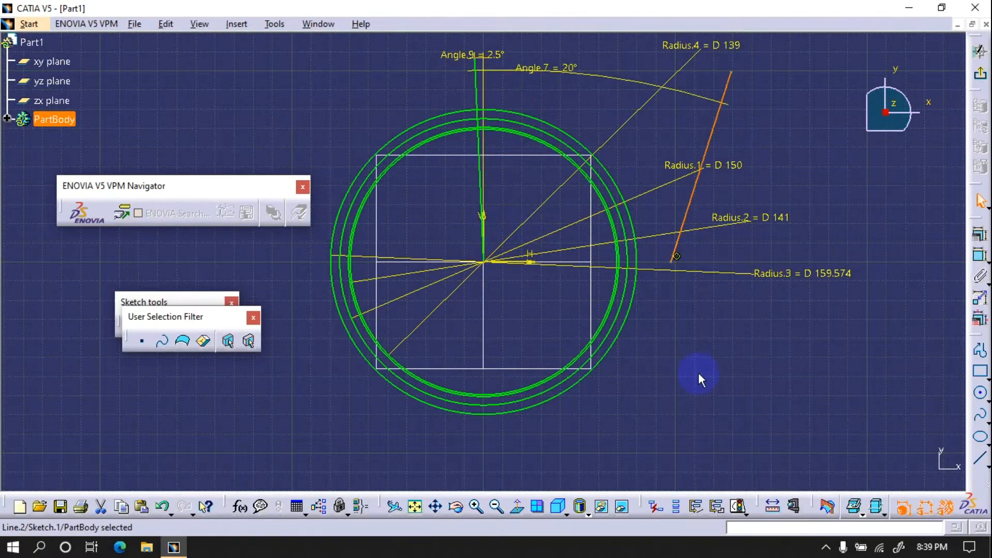
pyautogui.click(980, 257)
pyautogui.click(673, 262)
pyautogui.click(483, 313)
pyautogui.click(526, 321)
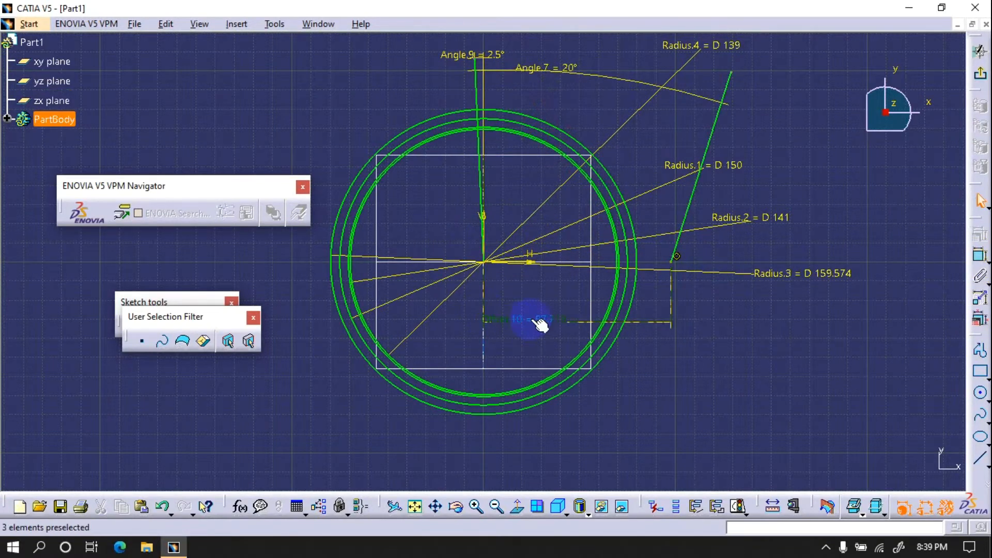
pyautogui.doubleClick(531, 320)
pyautogui.write('0')
pyautogui.press('Return')
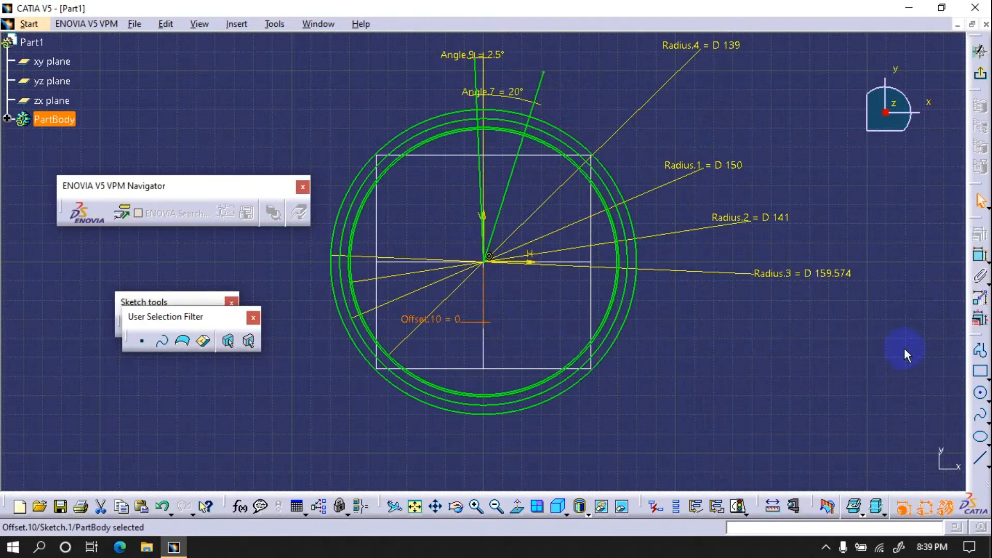
# Step: Sketch a circle of about 25.7 mm radius centred where the right slanted line meets the 141 mm circle, through the left line's intersection with the 150 mm circle
pyautogui.click(981, 393)
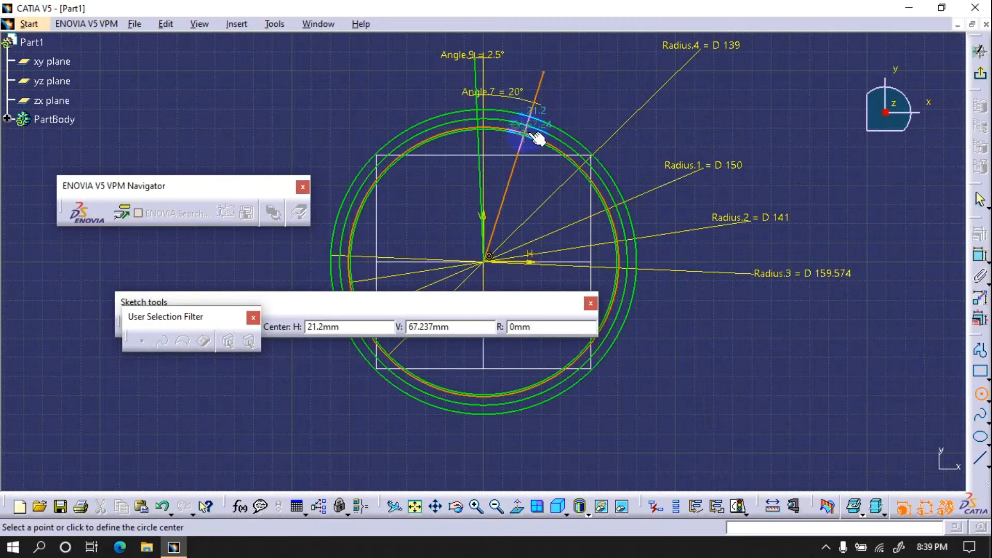
pyautogui.click(525, 134)
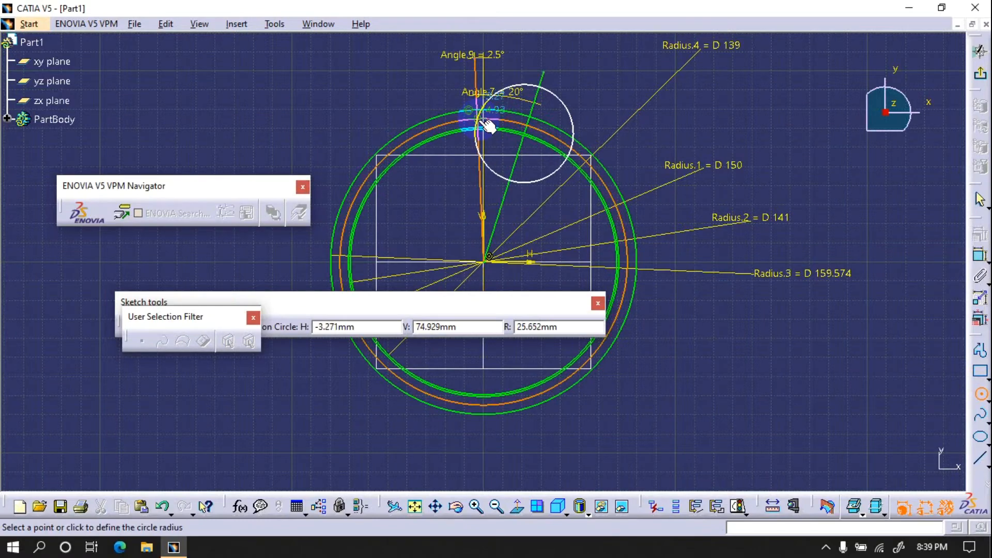
pyautogui.click(481, 102)
# Step: Sketch two small circles beside the left slanted line, one at the 141 mm circle and one about 1.2 mm in diameter between the two largest concentric circles
pyautogui.click(436, 508)
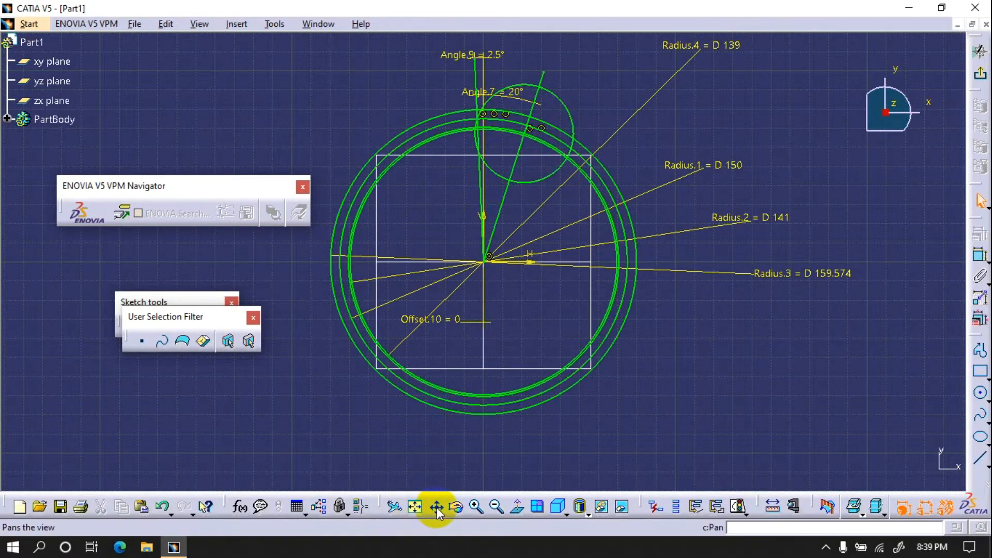
pyautogui.moveTo(500, 228); pyautogui.dragTo(497, 389)
pyautogui.click(476, 507)
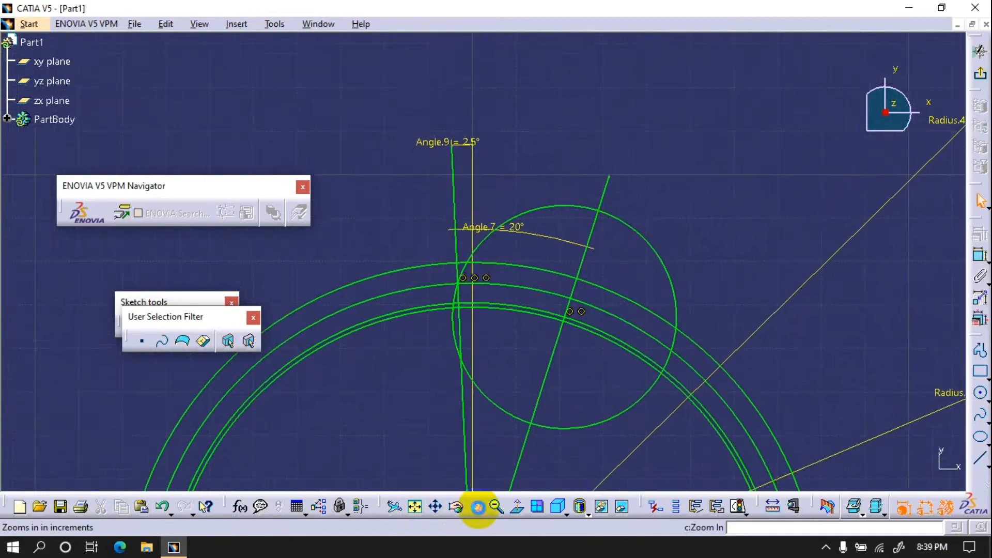
pyautogui.click(477, 507)
pyautogui.click(980, 392)
pyautogui.moveTo(314, 417); pyautogui.dragTo(382, 435)
pyautogui.click(382, 363)
pyautogui.click(390, 365)
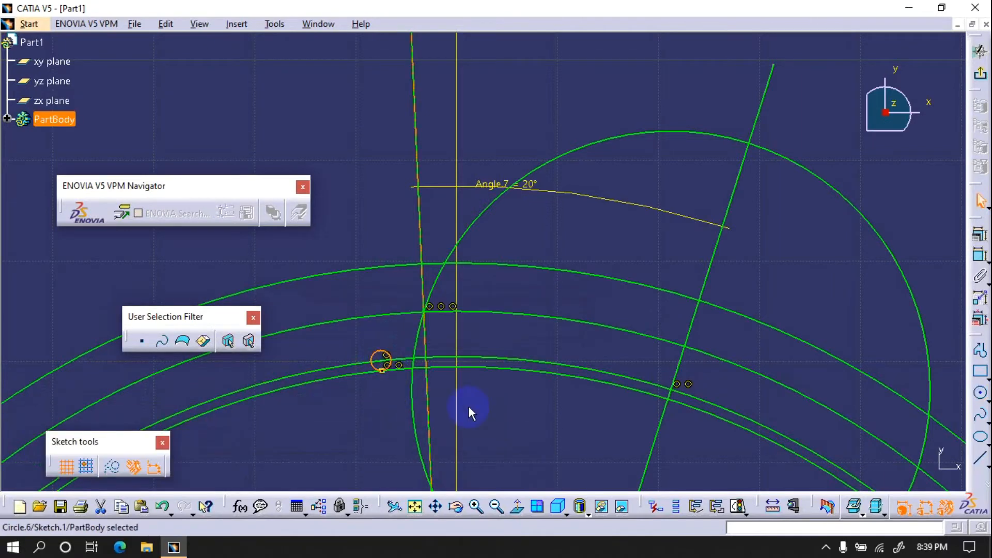
pyautogui.click(981, 395)
pyautogui.click(445, 291)
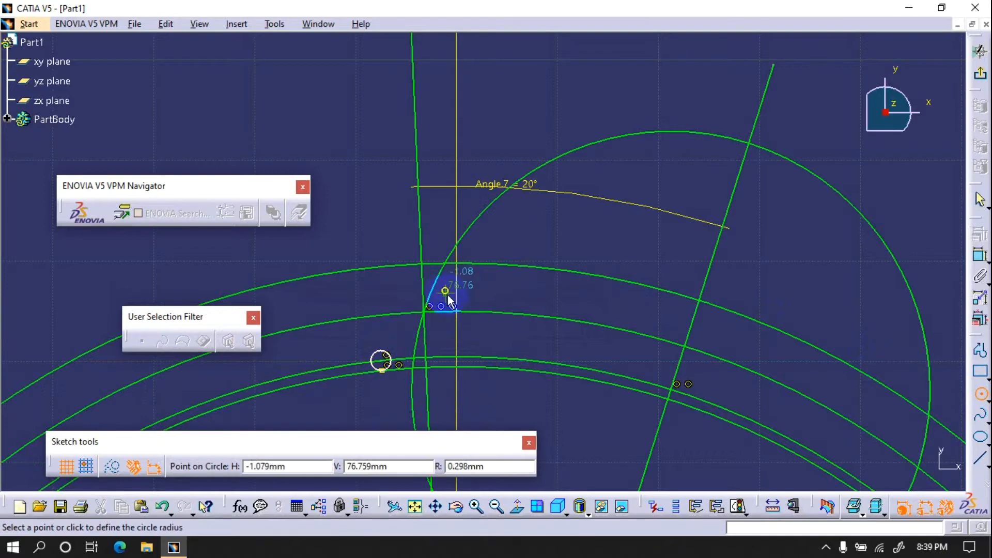
pyautogui.click(449, 302)
# Step: Dimension the diameters of the two small circles, making the lower circle's dimension a reference
pyautogui.click(981, 255)
pyautogui.click(448, 286)
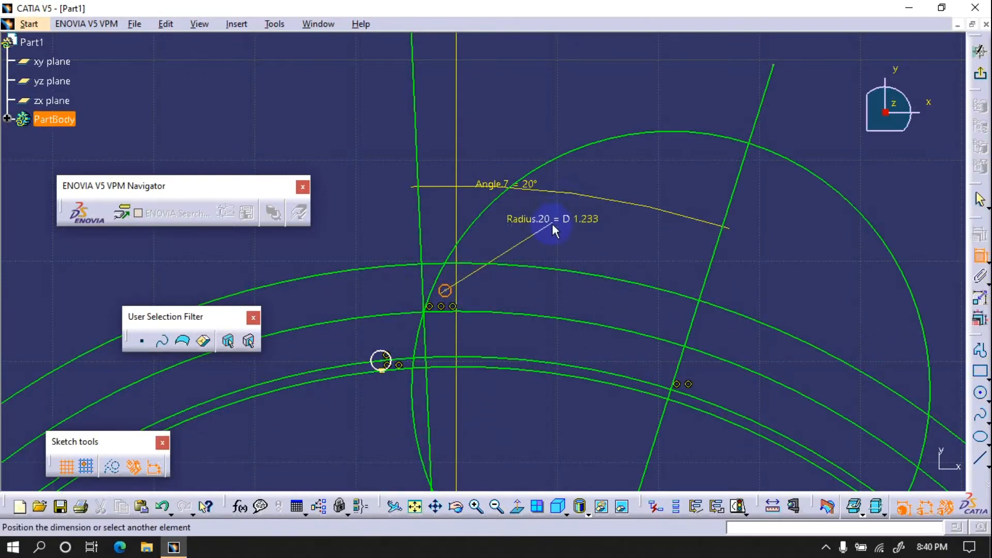
pyautogui.click(551, 223)
pyautogui.click(981, 256)
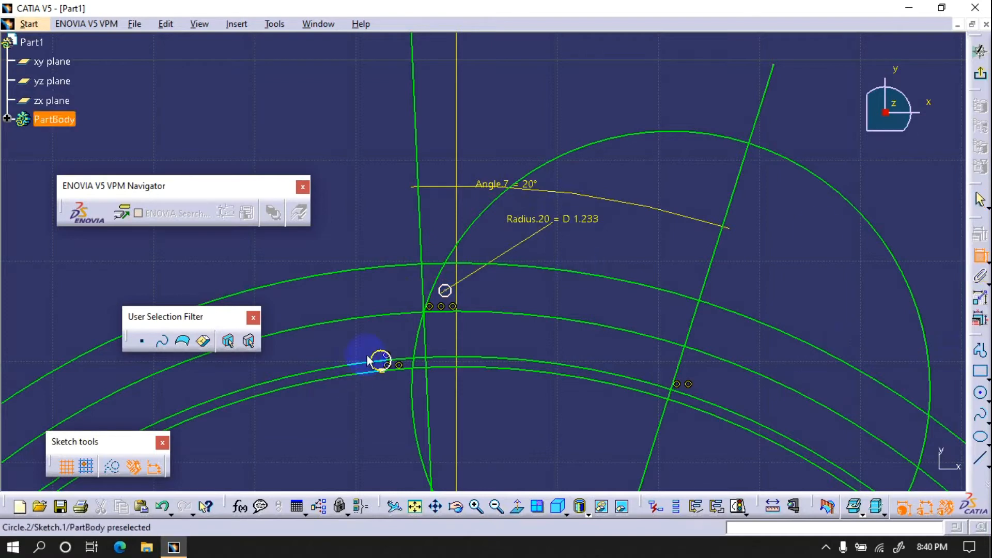
pyautogui.click(380, 361)
pyautogui.rightClick(342, 175)
pyautogui.click(362, 189)
pyautogui.click(351, 216)
# Step: Set the upper small circle's diameter to 2 mm
pyautogui.doubleClick(539, 223)
pyautogui.write('2')
pyautogui.press('Return')
# Step: Constrain the lower small circle tangent to the large flank circle
pyautogui.click(980, 256)
pyautogui.click(388, 366)
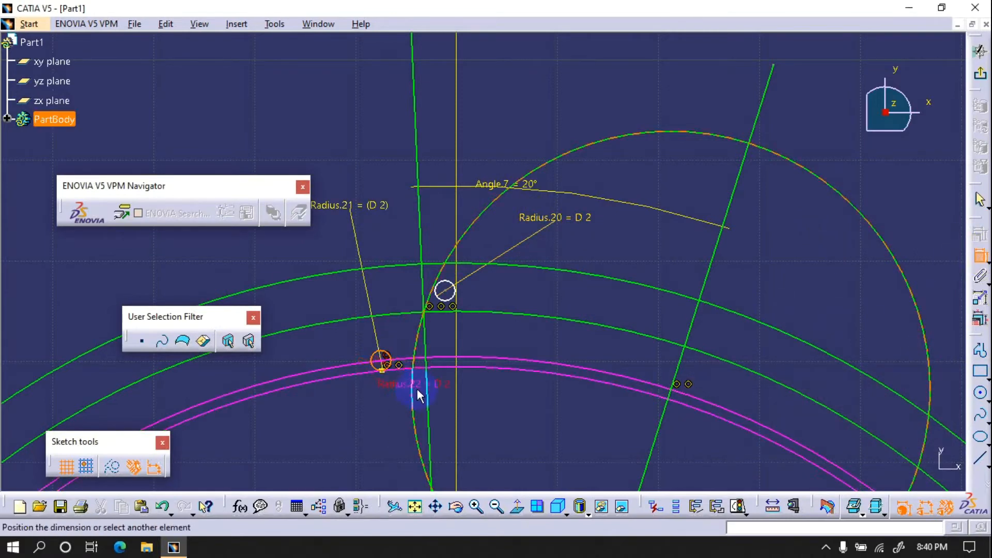
pyautogui.click(422, 401)
pyautogui.rightClick(327, 432)
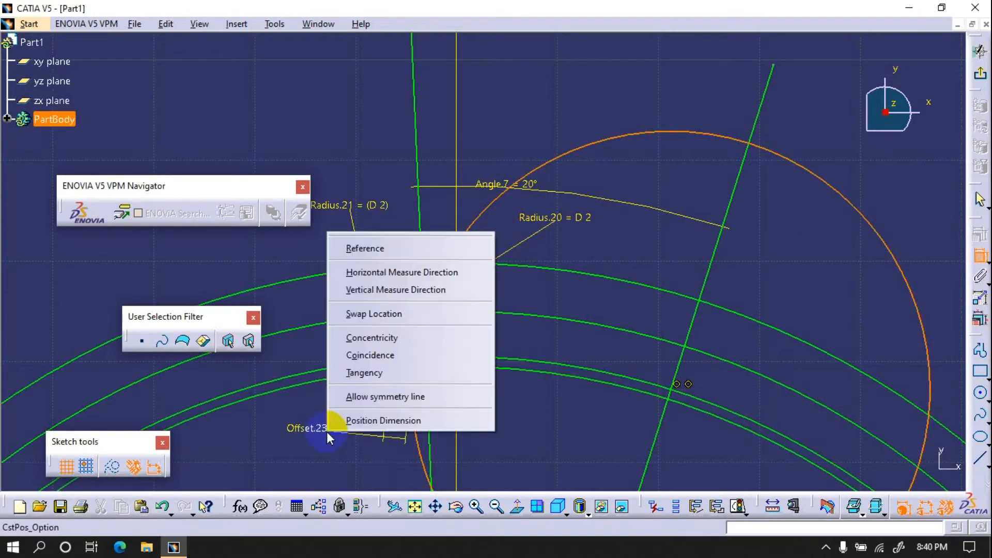
pyautogui.click(386, 378)
# Step: Constrain the upper small circle tangent to the outermost concentric circle
pyautogui.click(440, 290)
pyautogui.click(439, 281)
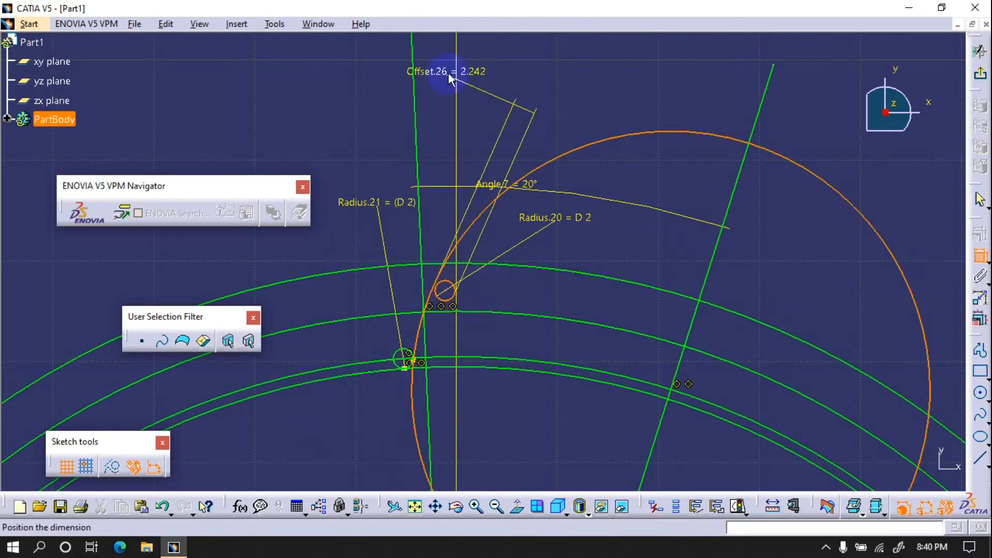
pyautogui.click(982, 259)
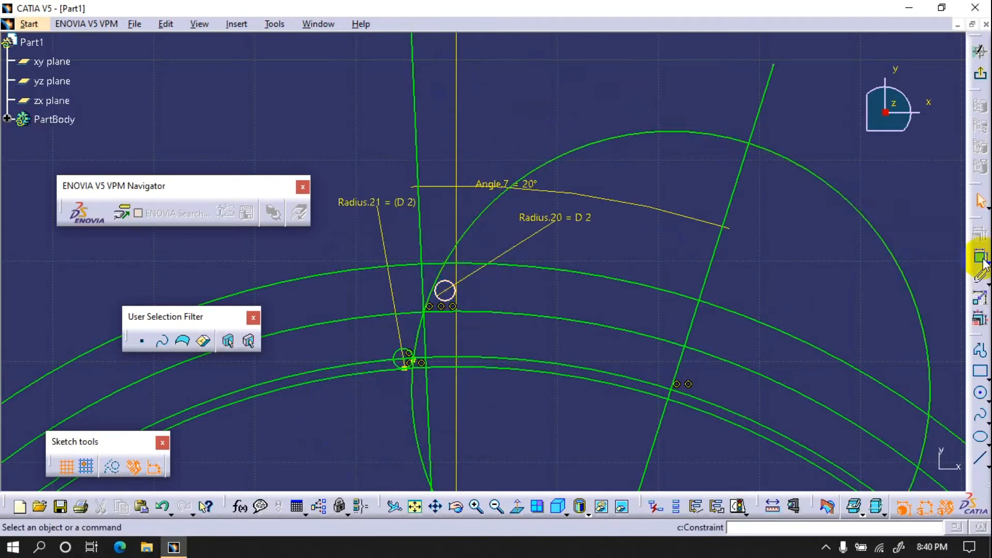
pyautogui.click(444, 282)
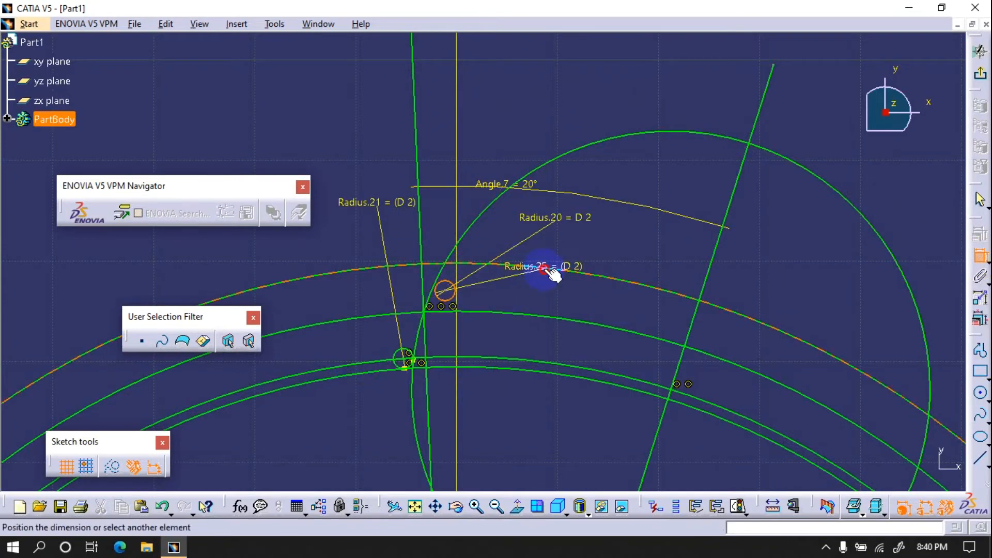
pyautogui.click(544, 268)
pyautogui.rightClick(515, 60)
pyautogui.click(553, 200)
# Step: Constrain the upper small circle tangent to the large flank circle
pyautogui.click(441, 281)
pyautogui.click(980, 259)
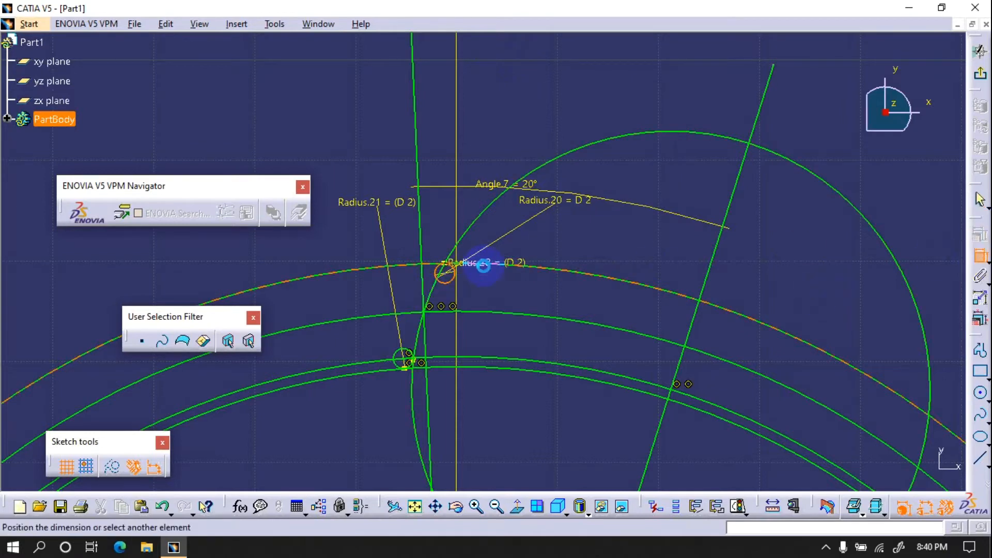
pyautogui.click(436, 296)
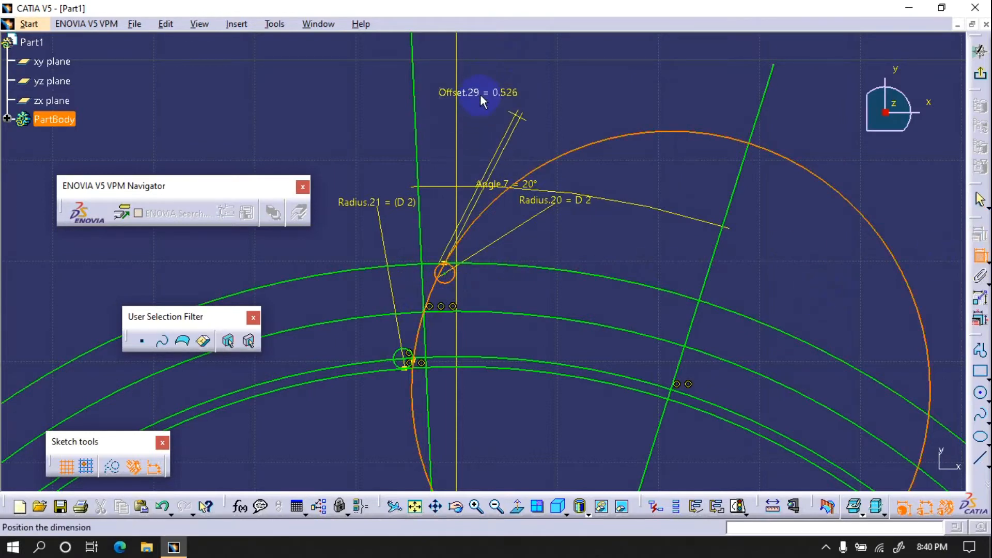
pyautogui.rightClick(479, 95)
pyautogui.click(539, 246)
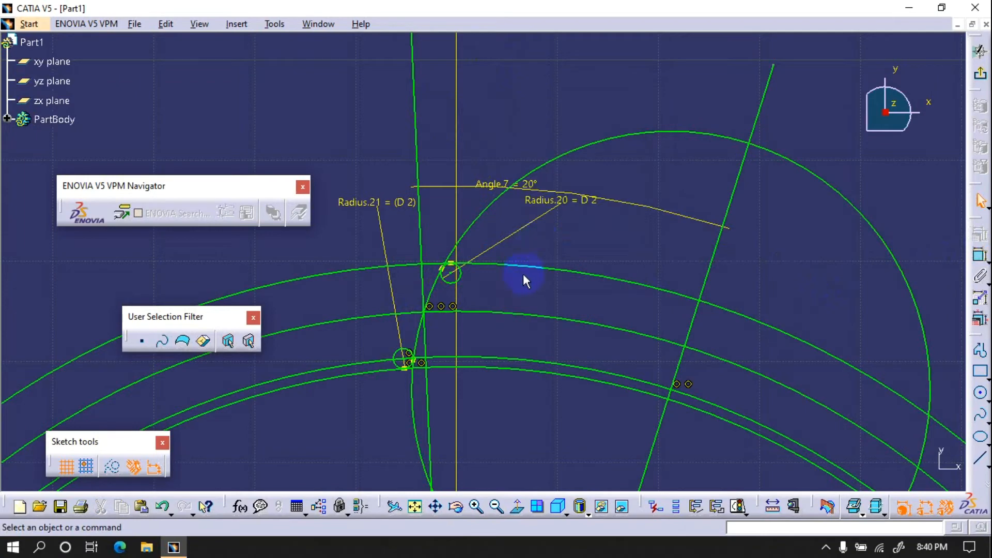
# Step: Quick Trim the left slanted line above the outermost circle and the flank circle's upper arc between that circle and the right slanted line
pyautogui.click(460, 285)
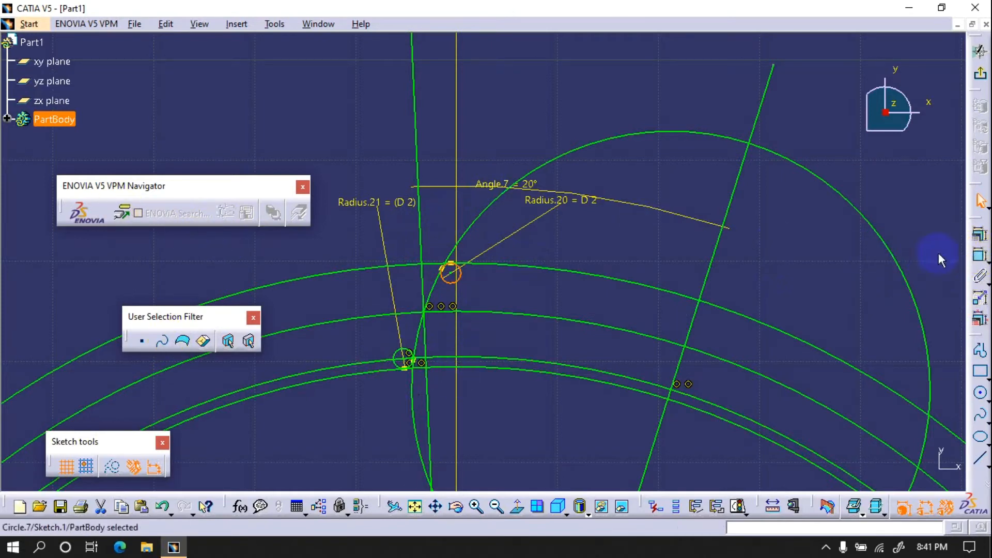
pyautogui.moveTo(979, 336); pyautogui.dragTo(941, 295)
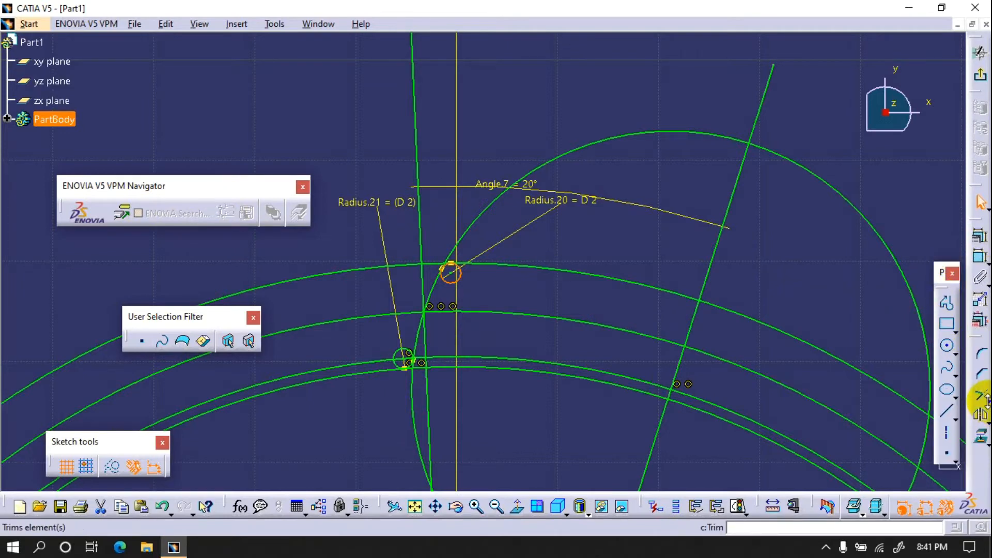
pyautogui.click(986, 400)
pyautogui.click(944, 416)
pyautogui.click(422, 213)
pyautogui.click(471, 228)
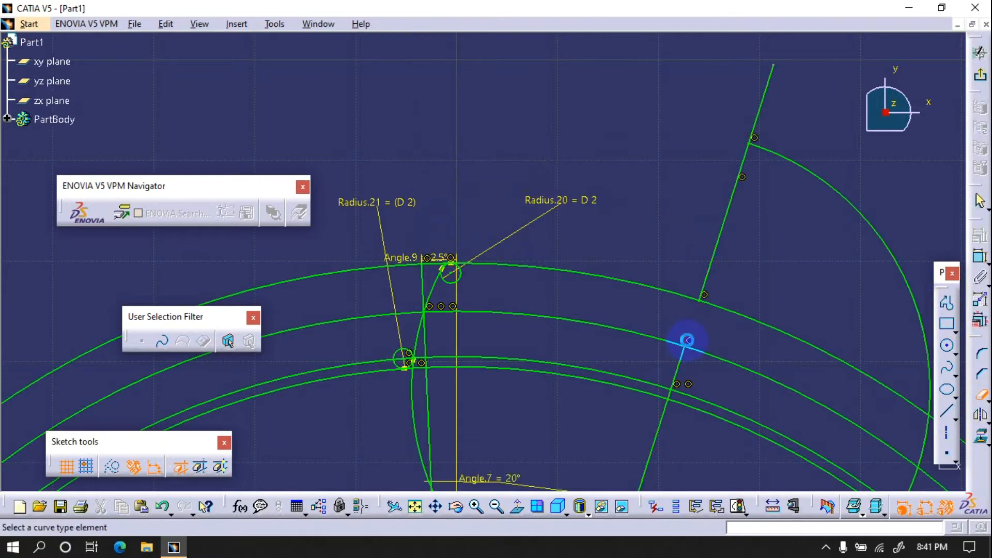
# Step: Trim the right slanted line between the concentric circles and remove the two inner circles' arcs beyond that line
pyautogui.click(681, 364)
pyautogui.click(683, 393)
pyautogui.click(683, 403)
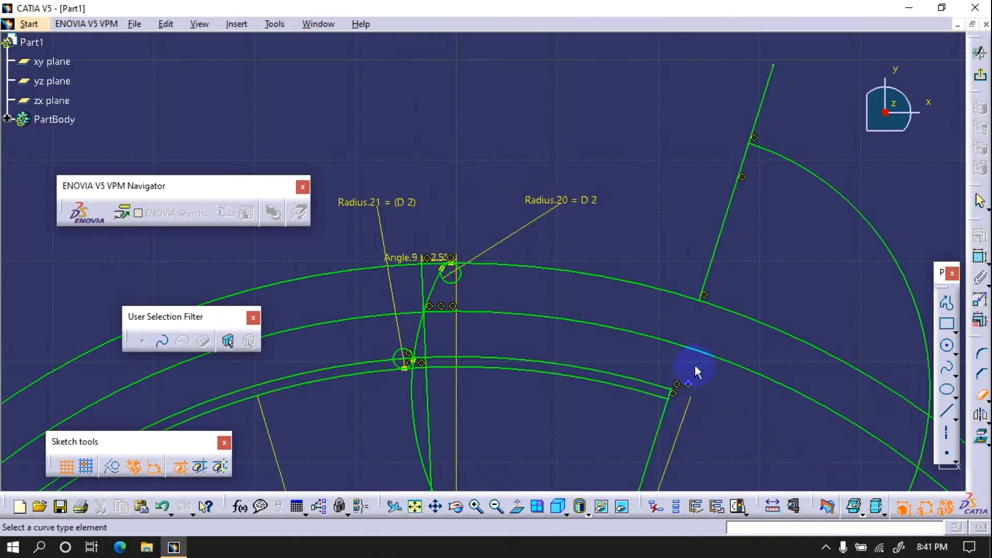
# Step: Sketch a vertical line along the vertical axis with Profile, from V about 64.9 mm up past the outermost circle
pyautogui.click(947, 303)
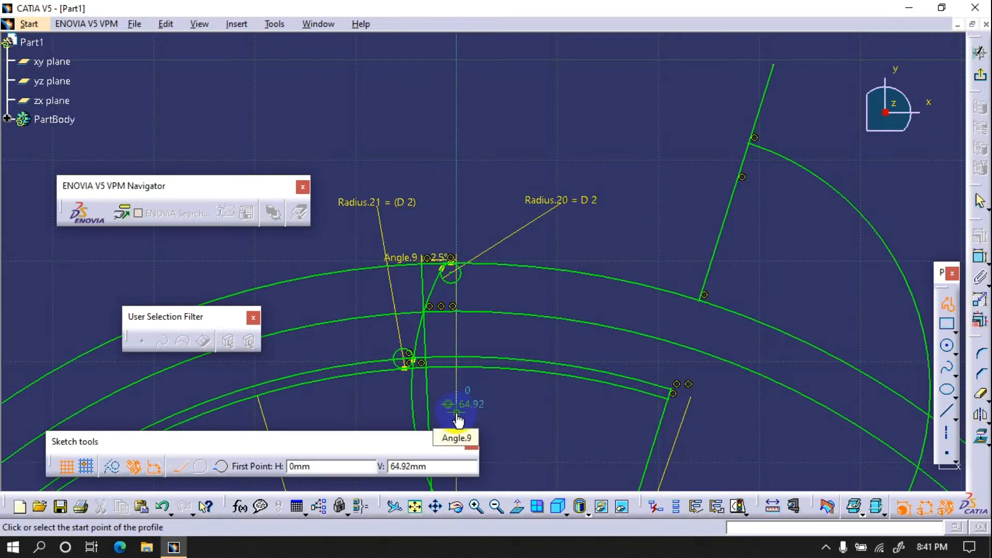
pyautogui.click(457, 410)
pyautogui.click(467, 194)
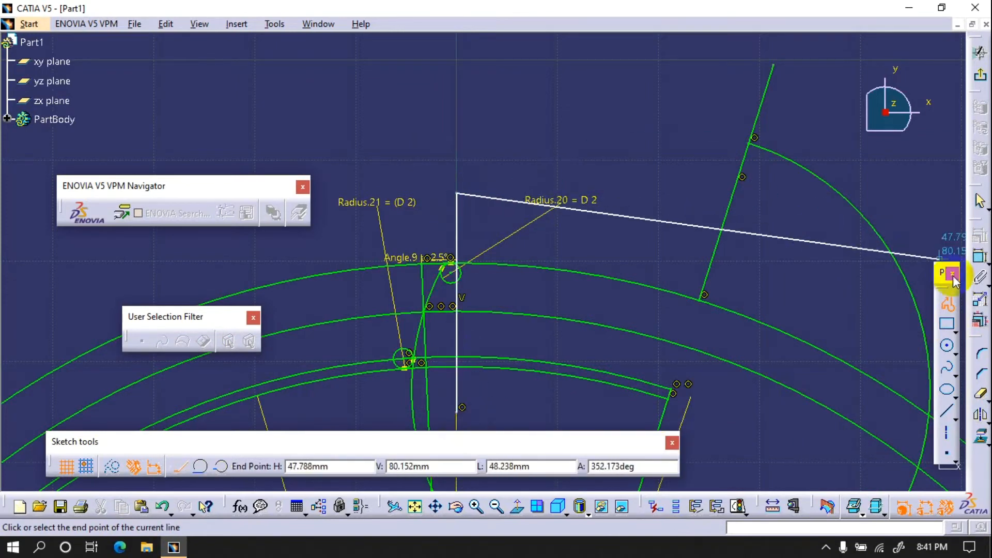
pyautogui.click(949, 302)
pyautogui.click(871, 223)
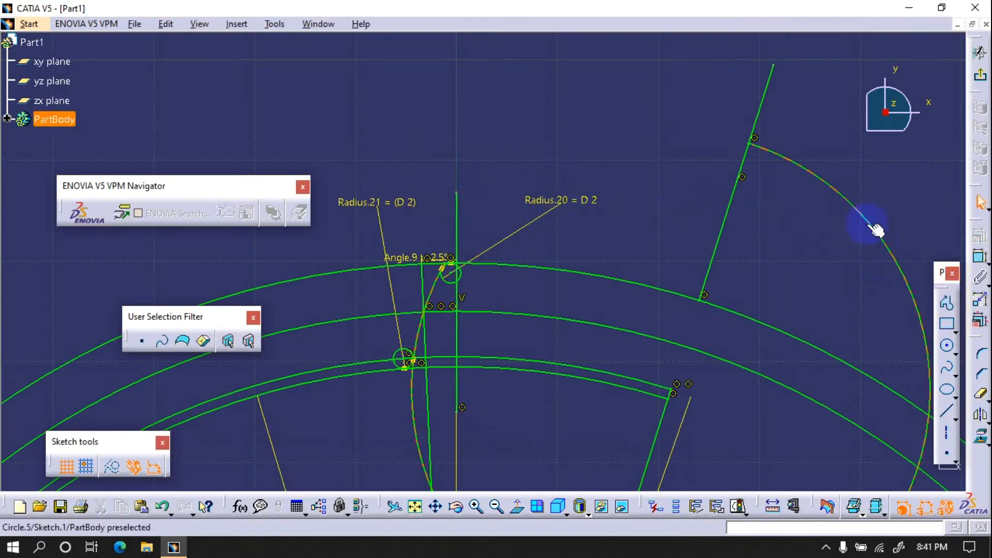
# Step: Quick Trim the concentric circles, right slanted line and flank arc on the right side of the new vertical line
pyautogui.click(979, 391)
pyautogui.click(642, 387)
pyautogui.click(636, 376)
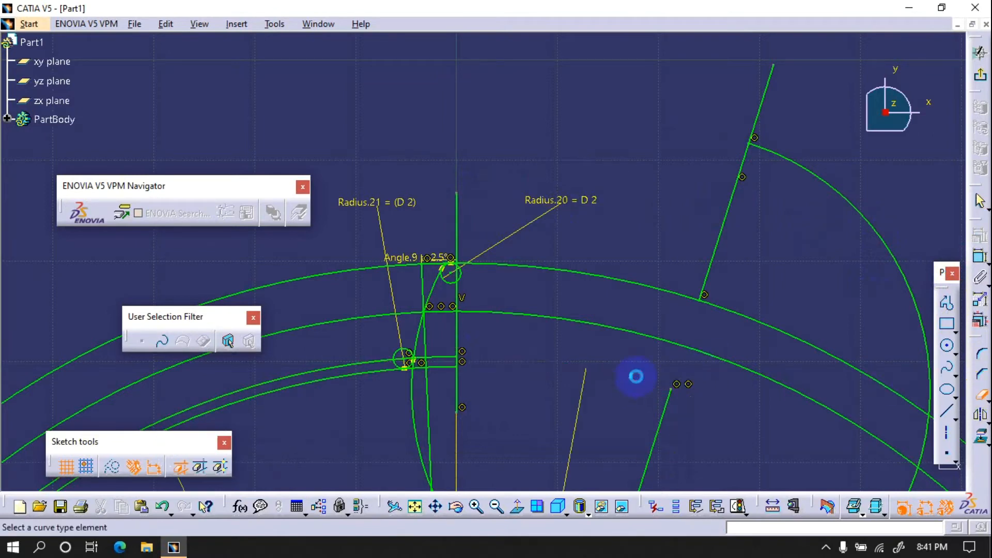
pyautogui.click(640, 333)
pyautogui.click(649, 288)
pyautogui.click(708, 284)
pyautogui.click(759, 324)
pyautogui.click(805, 171)
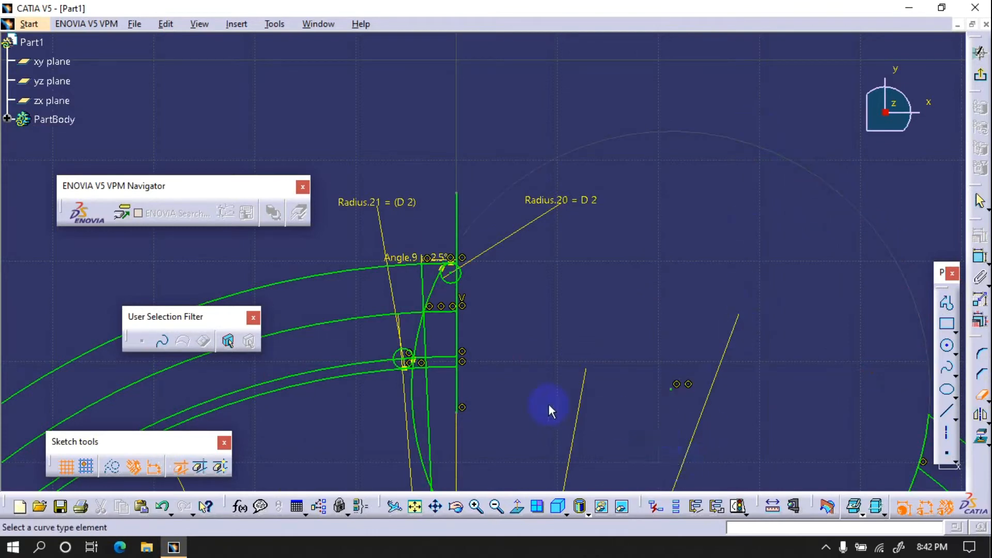
# Step: Trim the left slanted and vertical lines below the innermost circle, and the two inner circles to the left of the lower small circle
pyautogui.click(431, 402)
pyautogui.click(456, 399)
pyautogui.click(357, 382)
pyautogui.click(349, 365)
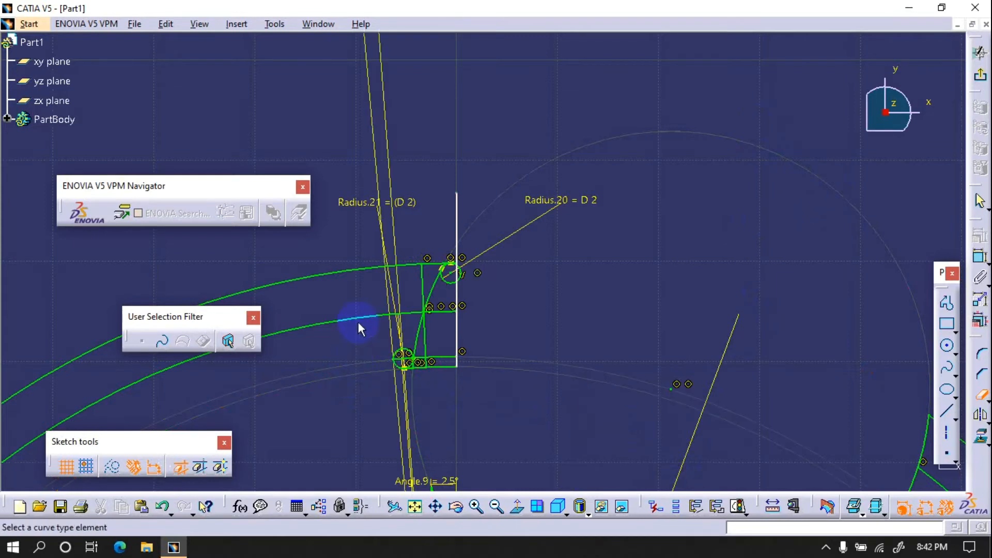
# Step: Trim the two largest concentric circles to the left of the flank and remove the 150 mm circle's segment inside the tooth
pyautogui.click(359, 318)
pyautogui.click(369, 272)
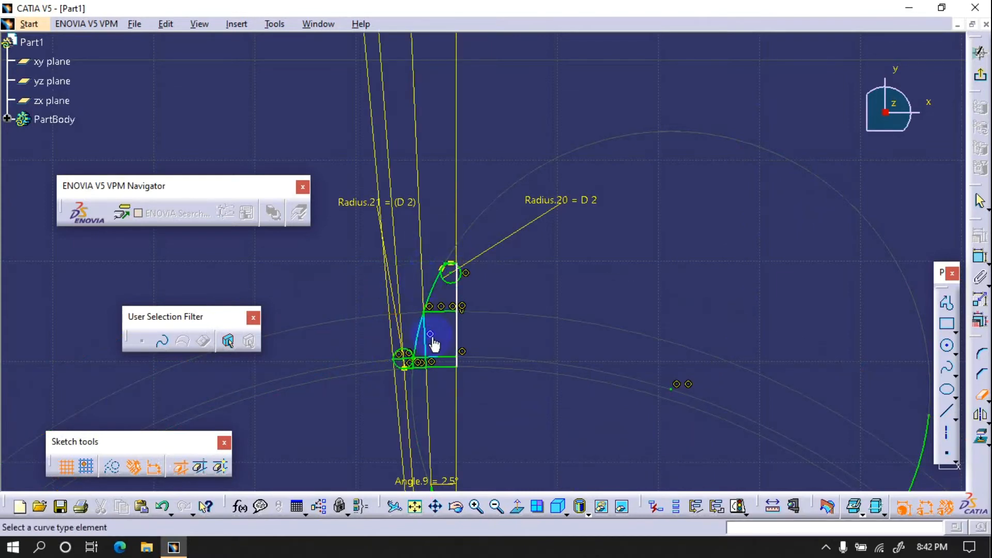
pyautogui.click(441, 310)
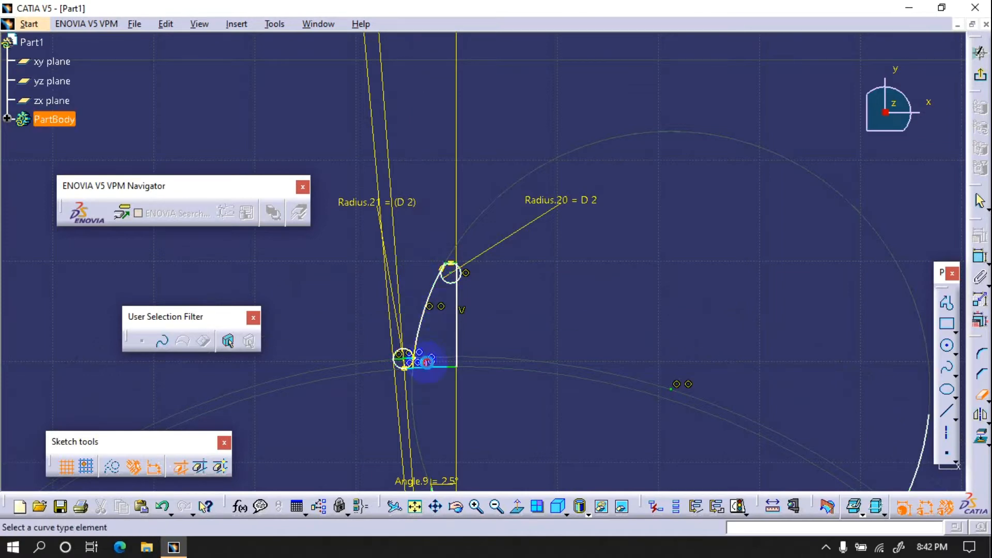
# Step: Trim the lower small circle and adjoining segments down to the fillet arc joining the flank to the innermost circle
pyautogui.click(475, 507)
pyautogui.click(475, 506)
pyautogui.click(475, 507)
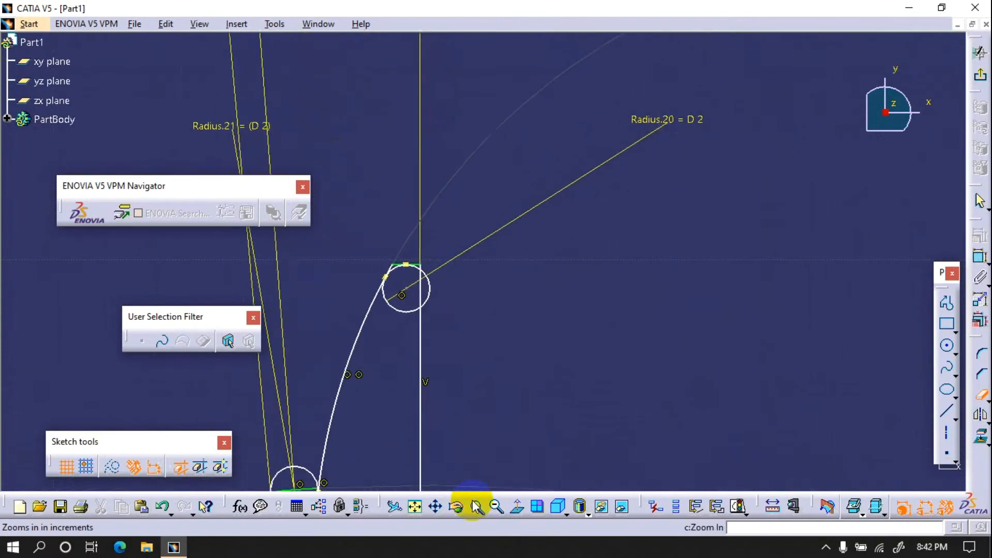
pyautogui.click(475, 506)
pyautogui.click(517, 507)
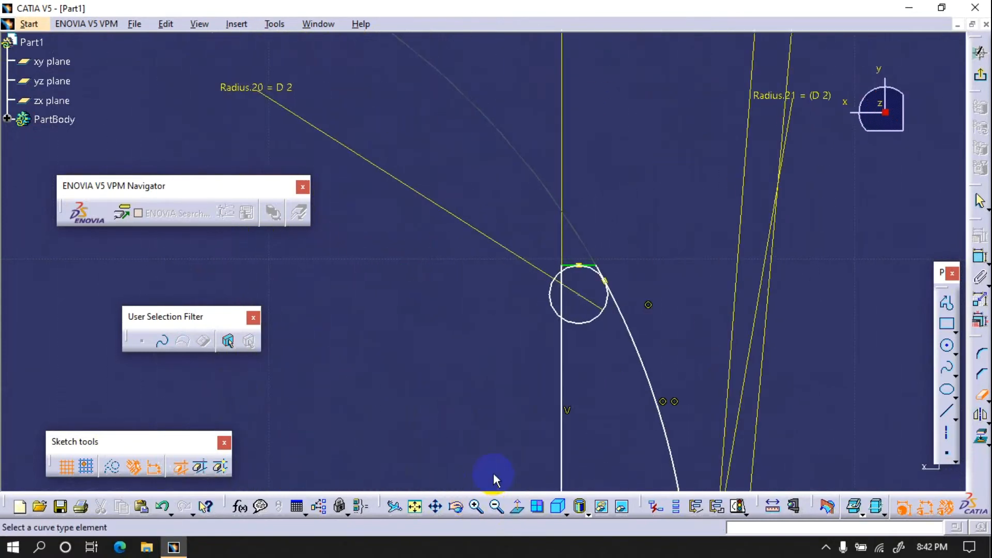
pyautogui.click(516, 507)
pyautogui.click(497, 507)
pyautogui.click(497, 507)
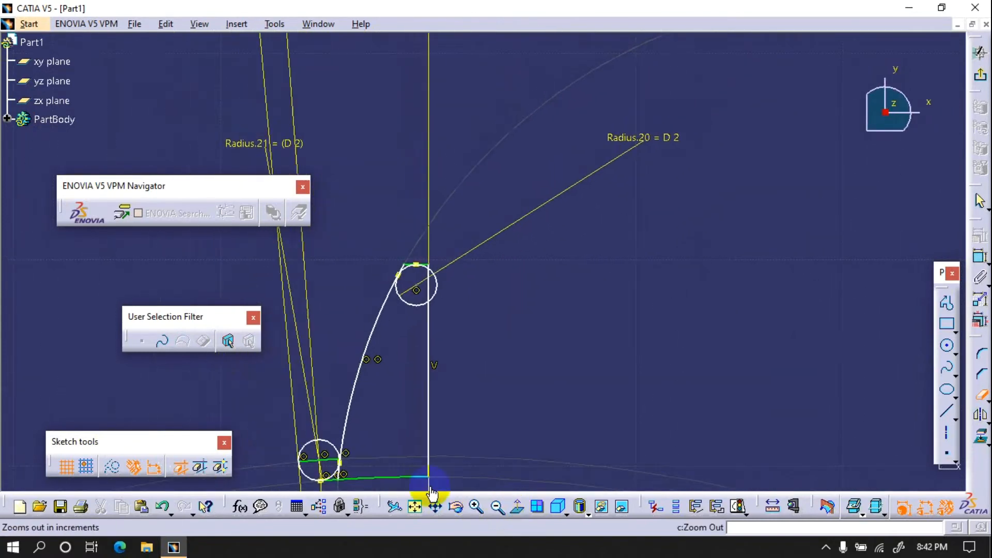
pyautogui.click(328, 445)
pyautogui.click(333, 466)
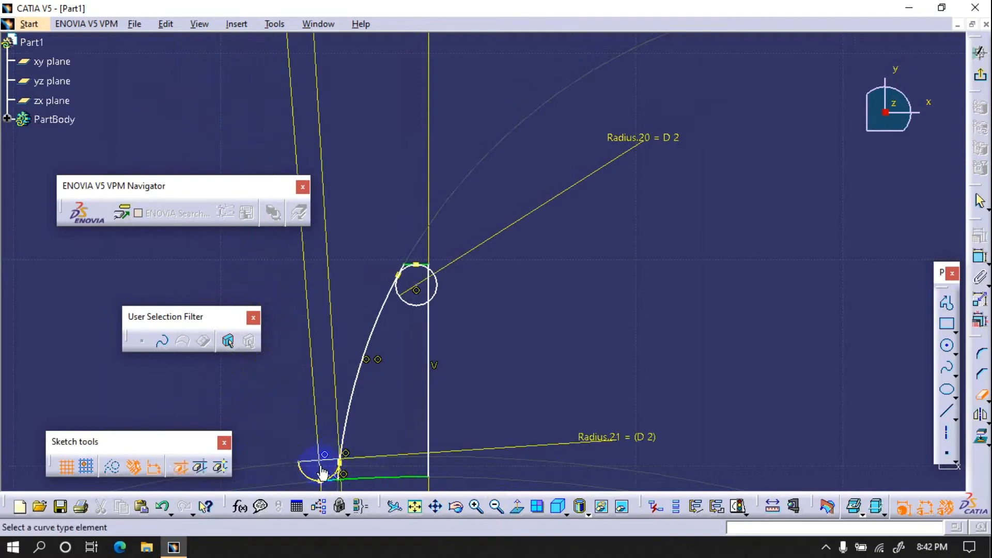
pyautogui.click(309, 475)
pyautogui.click(341, 475)
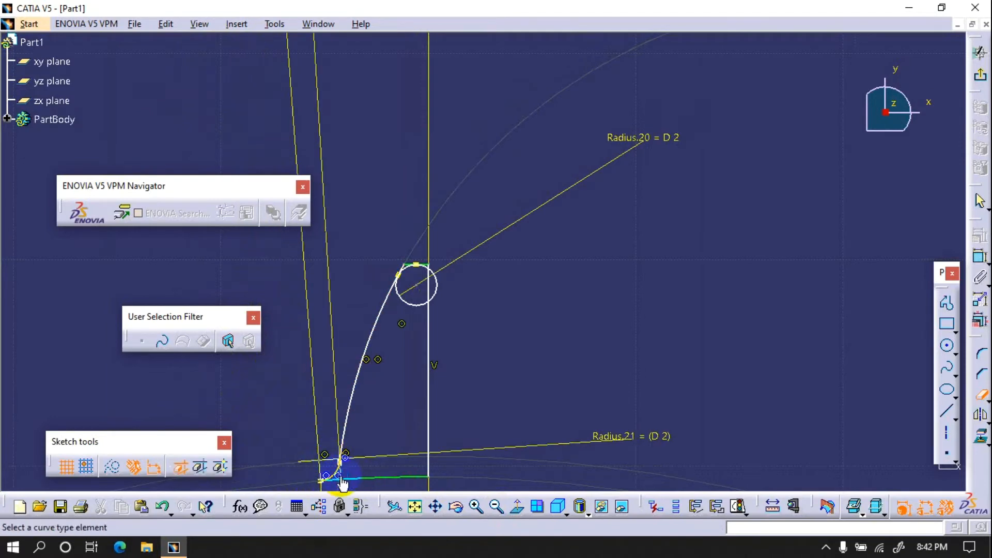
# Step: Trim the corner at the tooth tip and cut the upper small circle down to the fillet arc joining the flank to the outermost circle
pyautogui.click(404, 266)
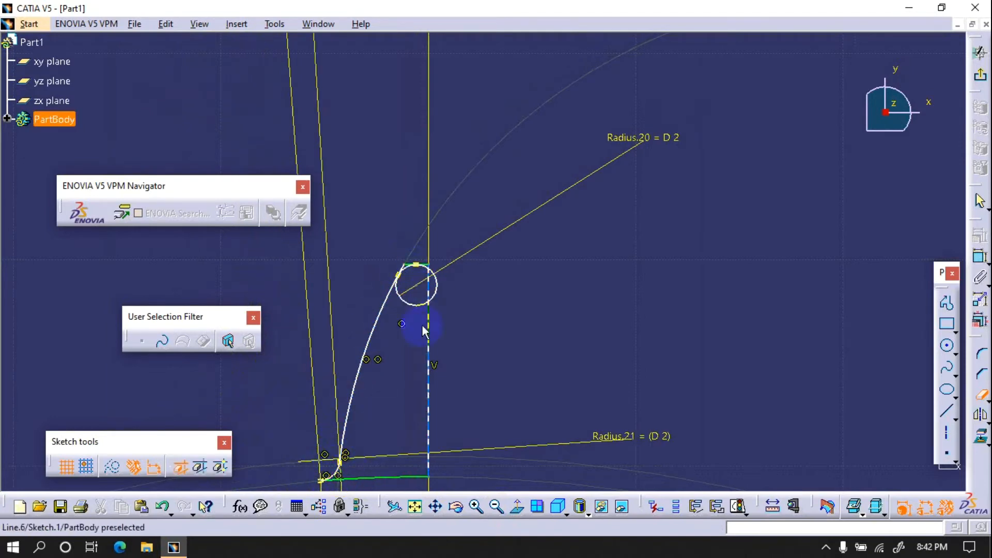
pyautogui.click(474, 506)
pyautogui.click(474, 506)
pyautogui.click(473, 503)
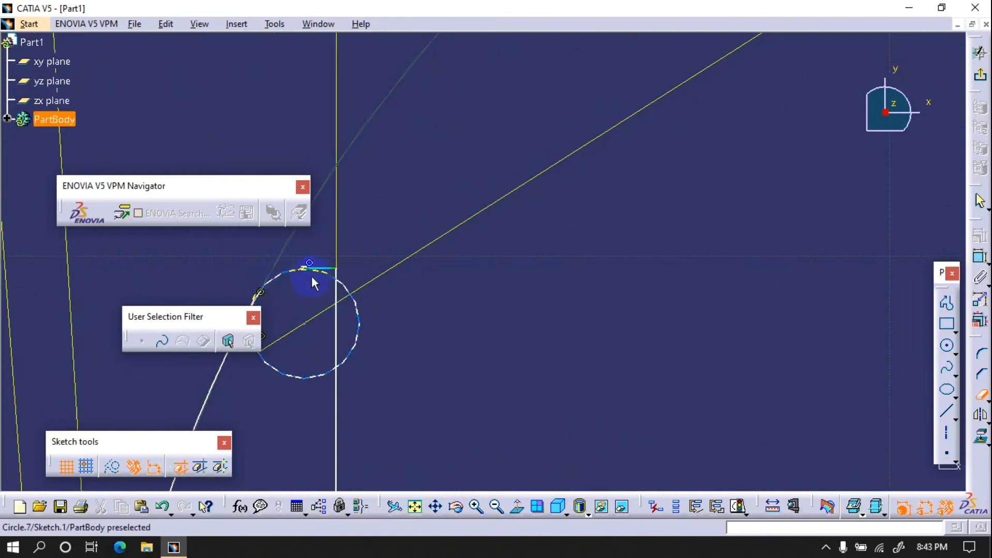
pyautogui.click(326, 274)
pyautogui.click(358, 319)
pyautogui.click(303, 380)
# Step: Remove the leftover lower flank arc and slanted line pieces below the tooth, and exit the sketch
pyautogui.click(416, 506)
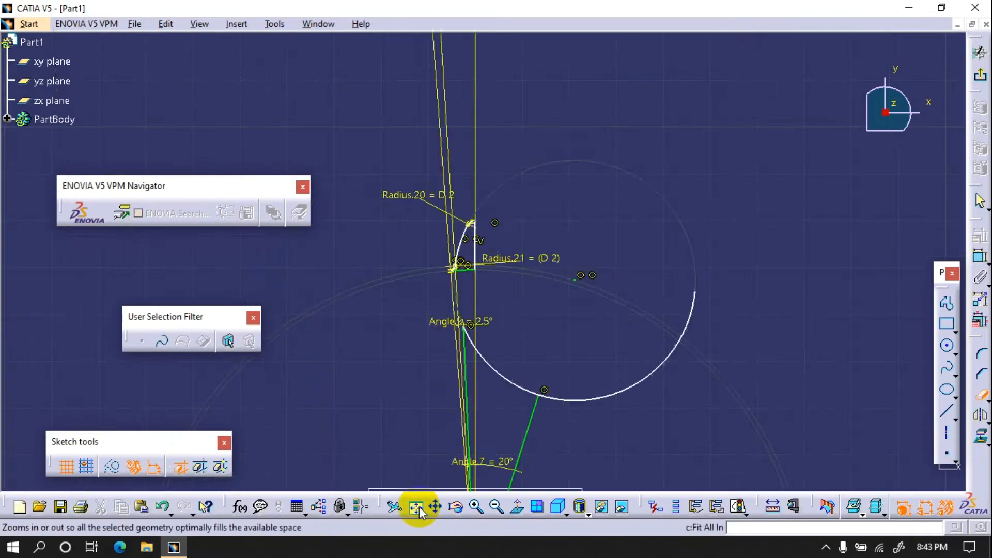
pyautogui.click(476, 507)
pyautogui.click(475, 508)
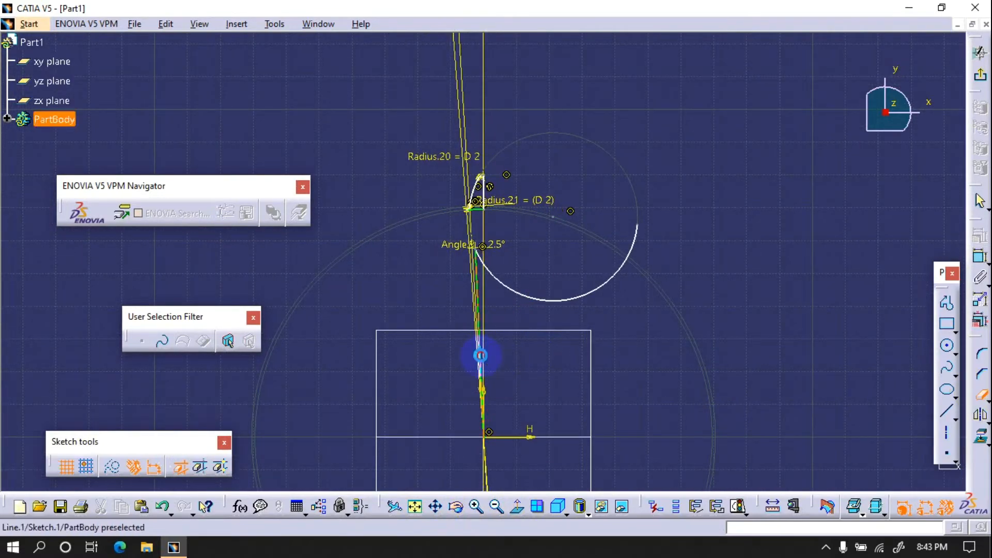
pyautogui.click(528, 295)
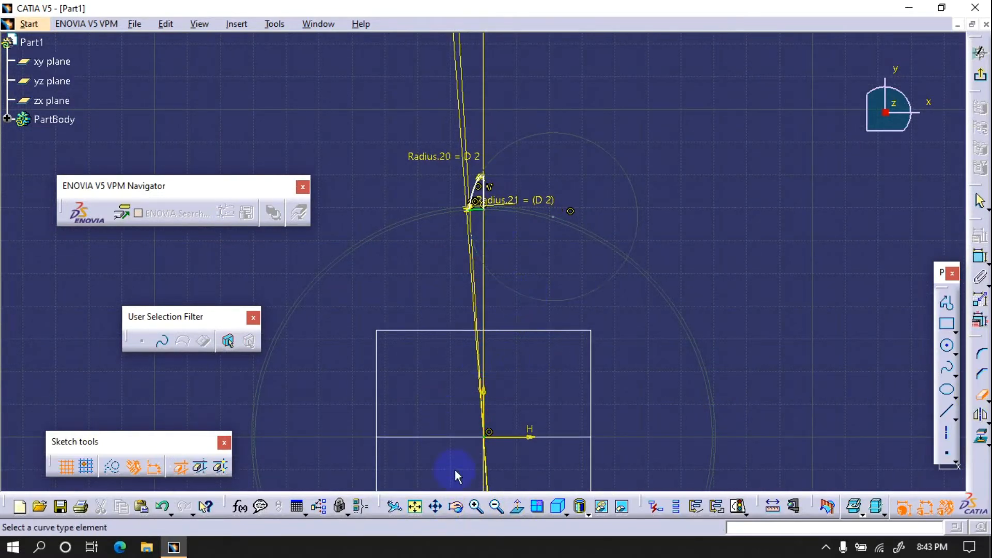
pyautogui.click(475, 508)
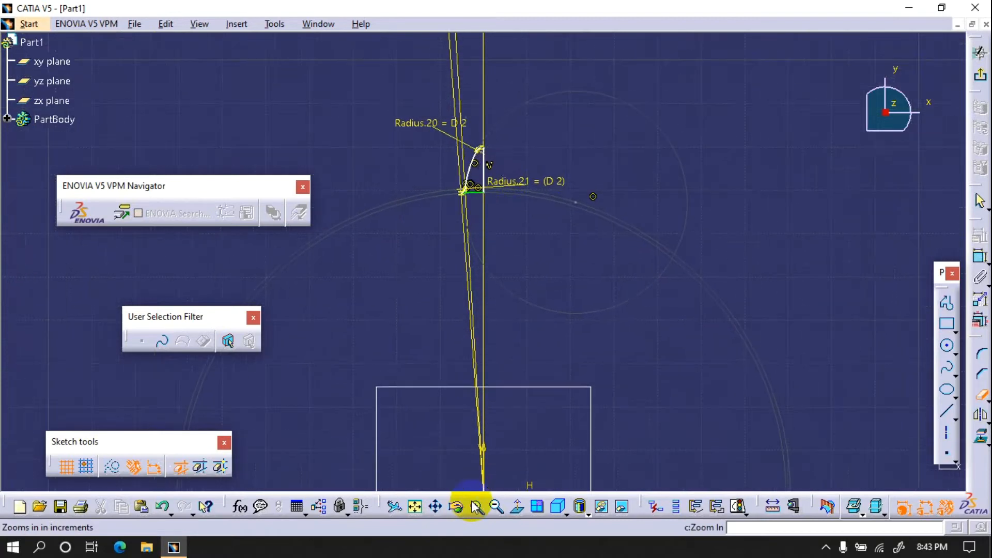
pyautogui.click(981, 71)
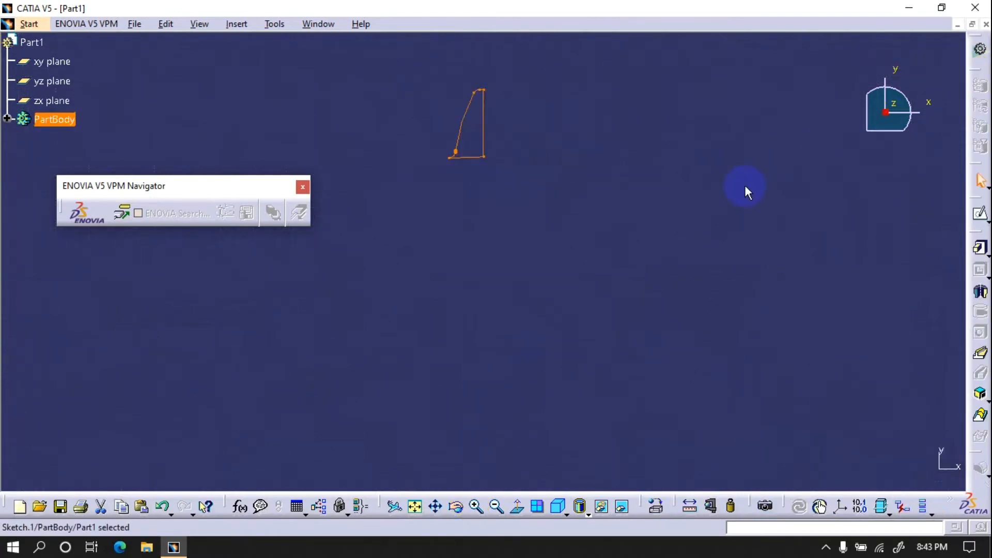
# Step: Reopen the half tooth sketch and trim the tiny leftover segment where the flank meets the root fillet
pyautogui.doubleClick(483, 158)
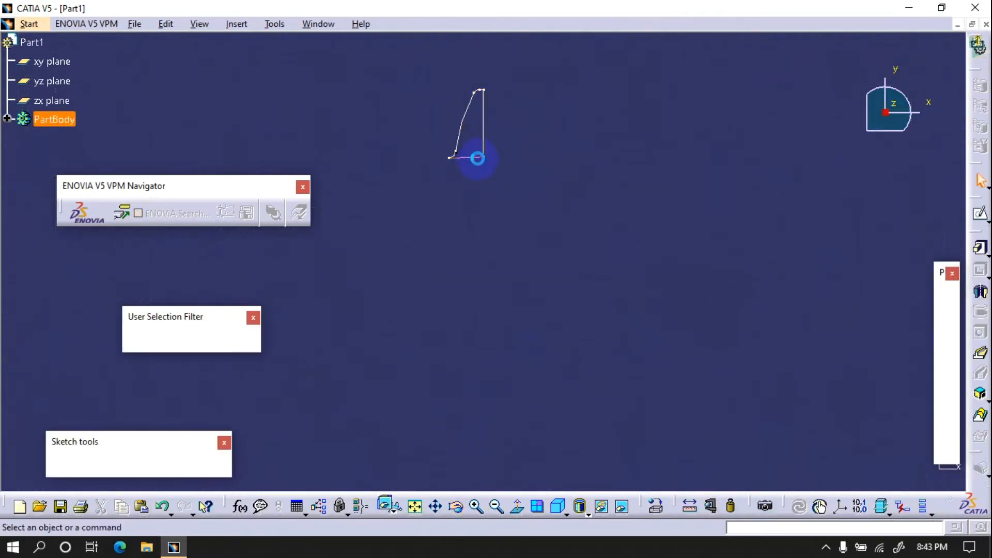
pyautogui.click(476, 507)
pyautogui.click(476, 507)
pyautogui.click(476, 508)
pyautogui.moveTo(476, 265)
pyautogui.keyDown('ctrl'); pyautogui.mouseDown(button='middle')
pyautogui.moveTo(487, 432)
pyautogui.moveTo(515, 553)
pyautogui.moveTo(480, 525)
pyautogui.moveTo(479, 507)
pyautogui.mouseUp(button='middle'); pyautogui.keyUp('ctrl')
pyautogui.click(477, 507)
pyautogui.click(477, 507)
pyautogui.click(477, 507)
pyautogui.click(477, 507)
pyautogui.click(477, 507)
pyautogui.click(435, 506)
pyautogui.moveTo(388, 281); pyautogui.dragTo(538, 324)
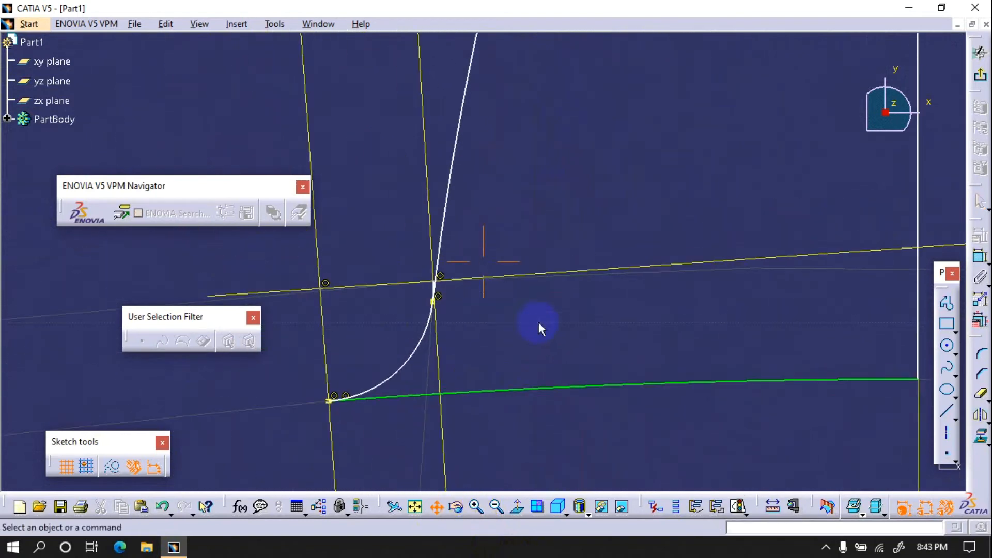
pyautogui.click(477, 507)
pyautogui.click(477, 507)
pyautogui.click(477, 507)
pyautogui.click(476, 507)
pyautogui.click(476, 507)
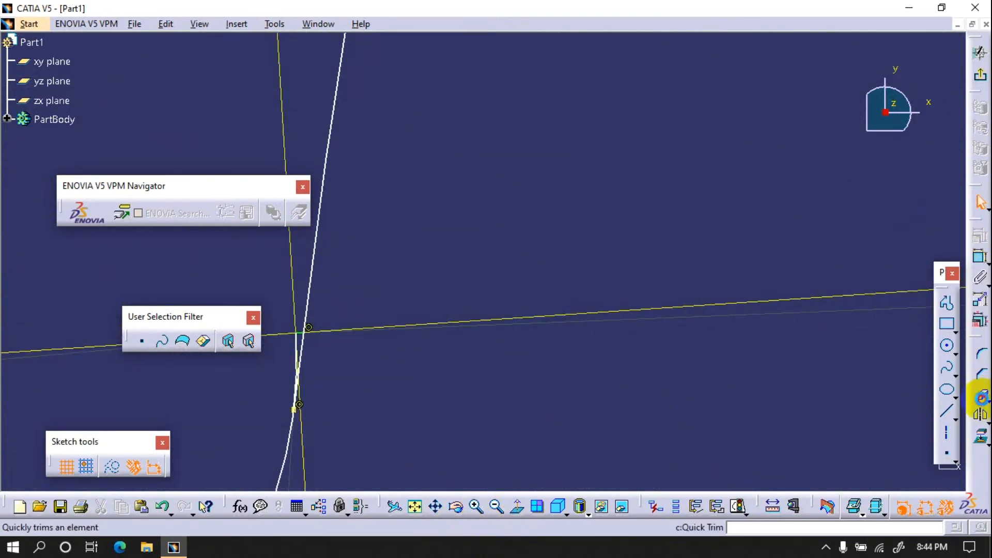
pyautogui.click(301, 335)
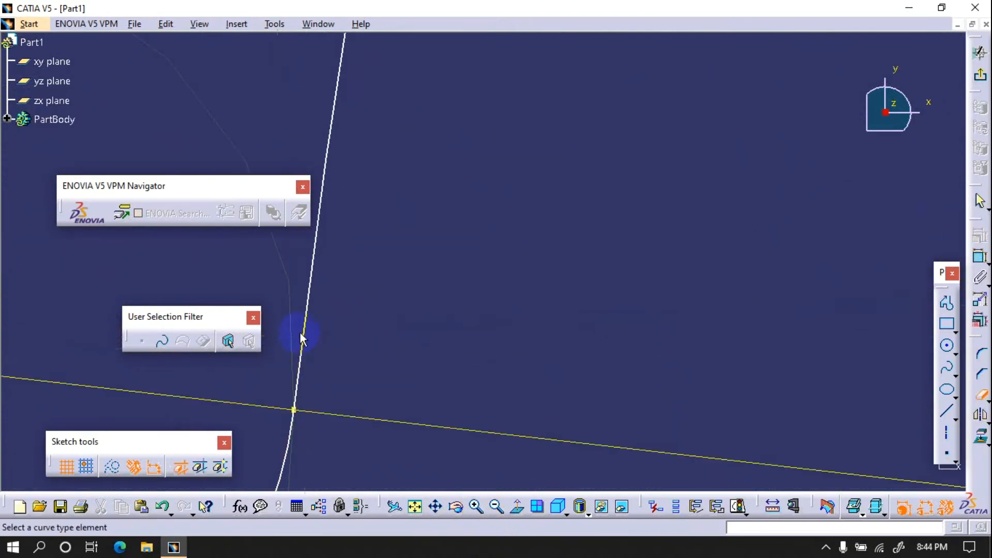
pyautogui.click(981, 75)
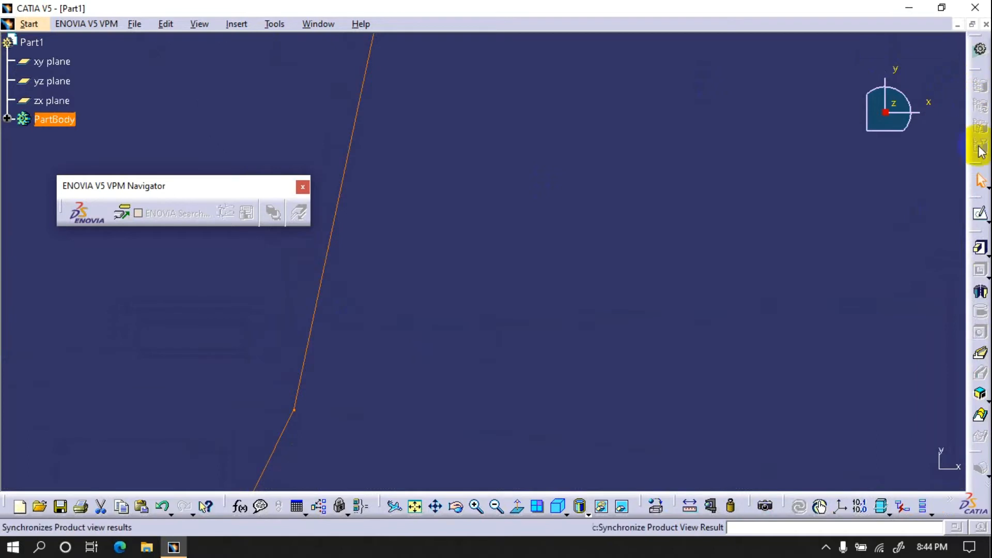
# Step: Pad the half tooth sketch with a length of 10 mm and mirrored extent
pyautogui.click(415, 507)
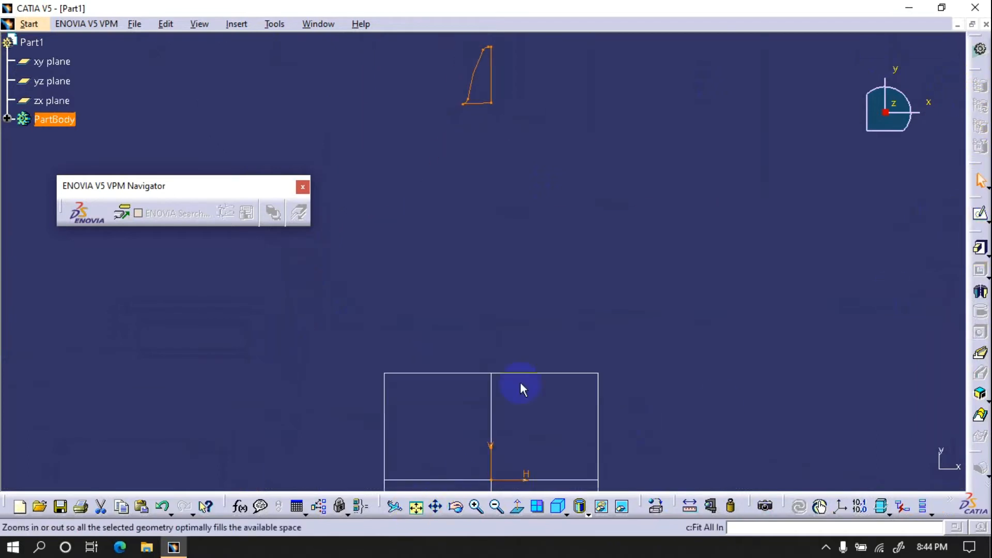
pyautogui.click(980, 249)
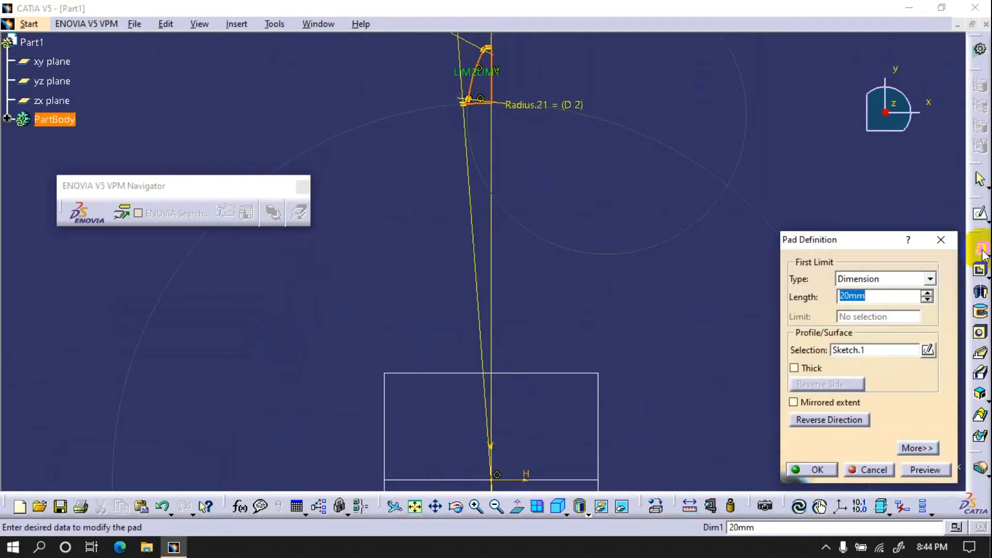
pyautogui.write('10')
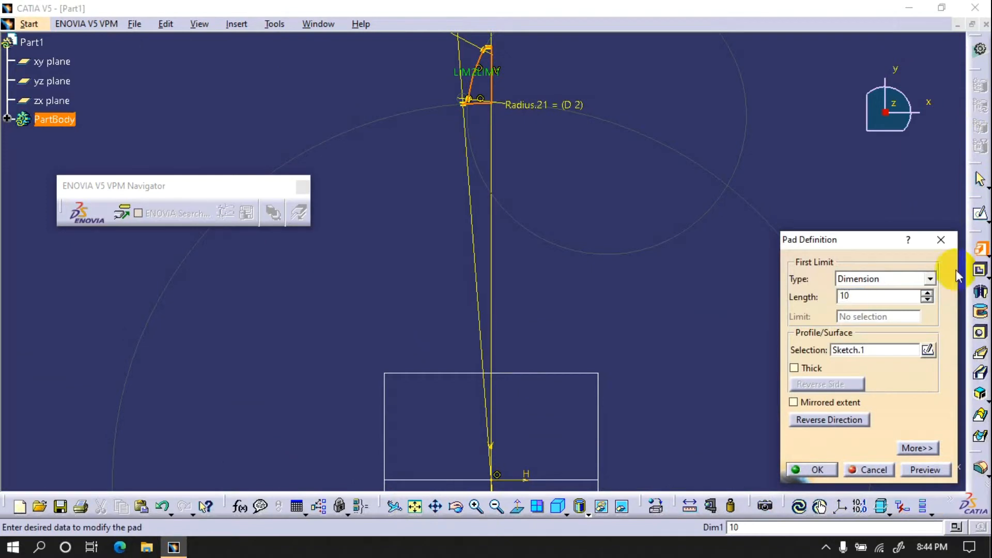
pyautogui.click(832, 402)
pyautogui.click(816, 470)
pyautogui.click(919, 335)
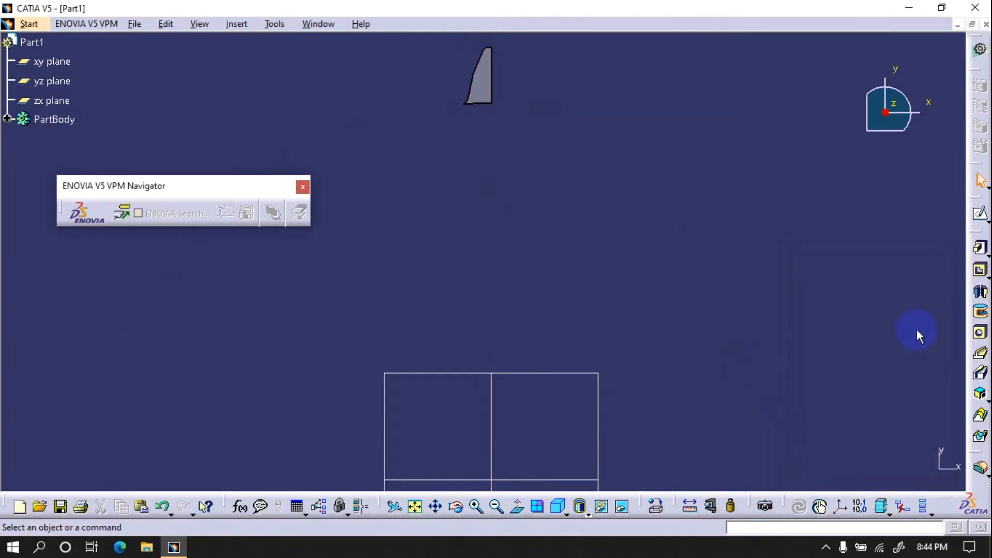
# Step: Mirror the half tooth solid about the yz plane to form a full tooth
pyautogui.moveTo(976, 232); pyautogui.dragTo(886, 189)
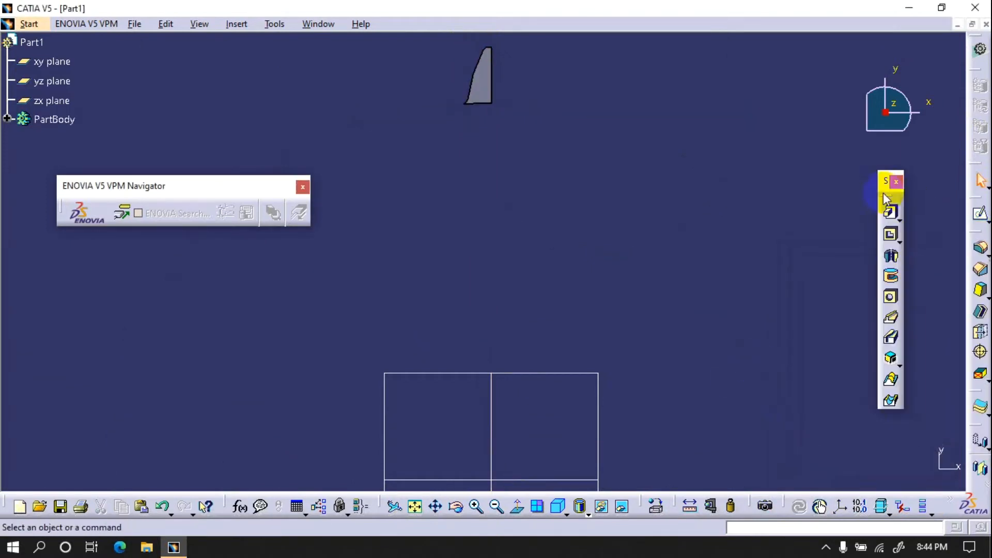
pyautogui.click(979, 468)
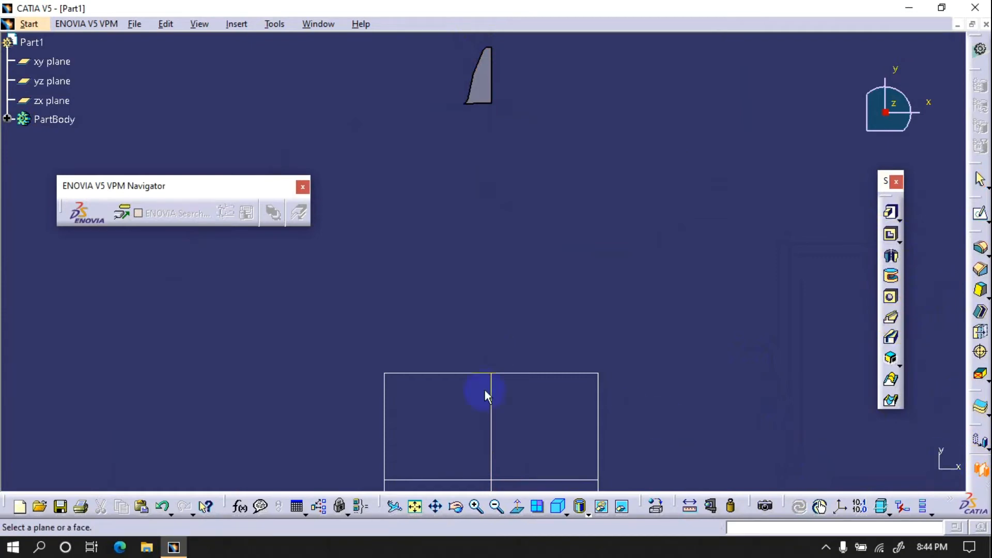
pyautogui.click(491, 409)
pyautogui.click(879, 469)
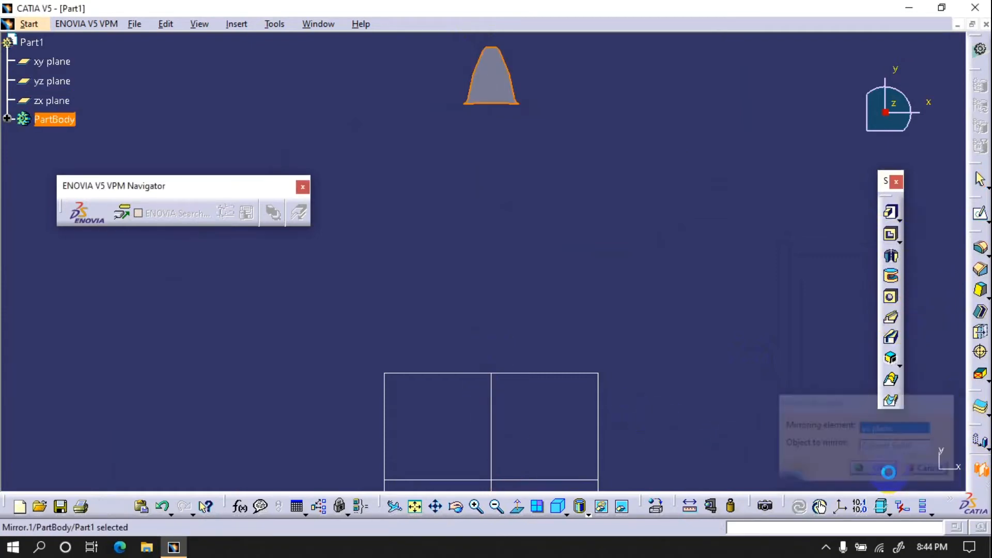
# Step: Start a new sketch on the xy plane and draw a large circle centred on the origin, just below the tooth
pyautogui.click(980, 213)
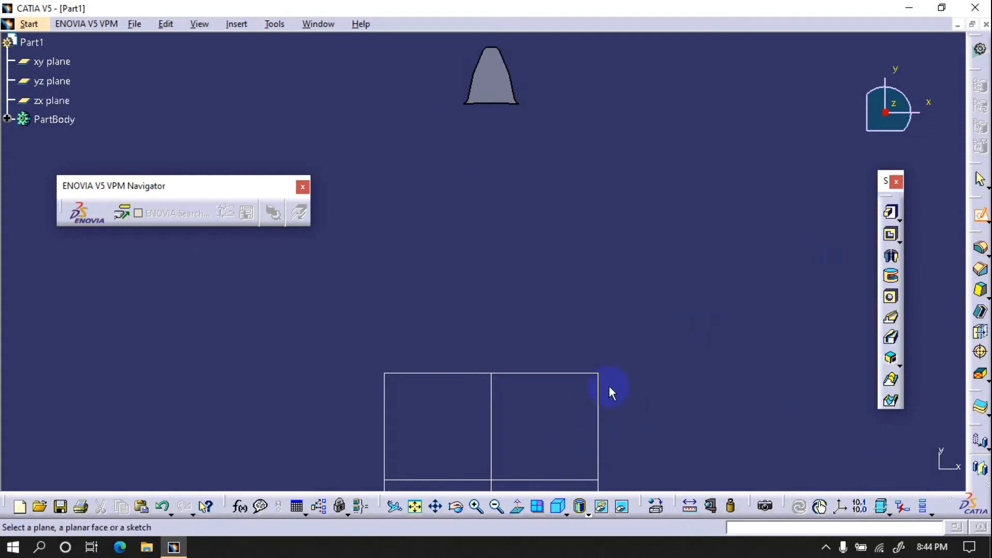
pyautogui.click(599, 398)
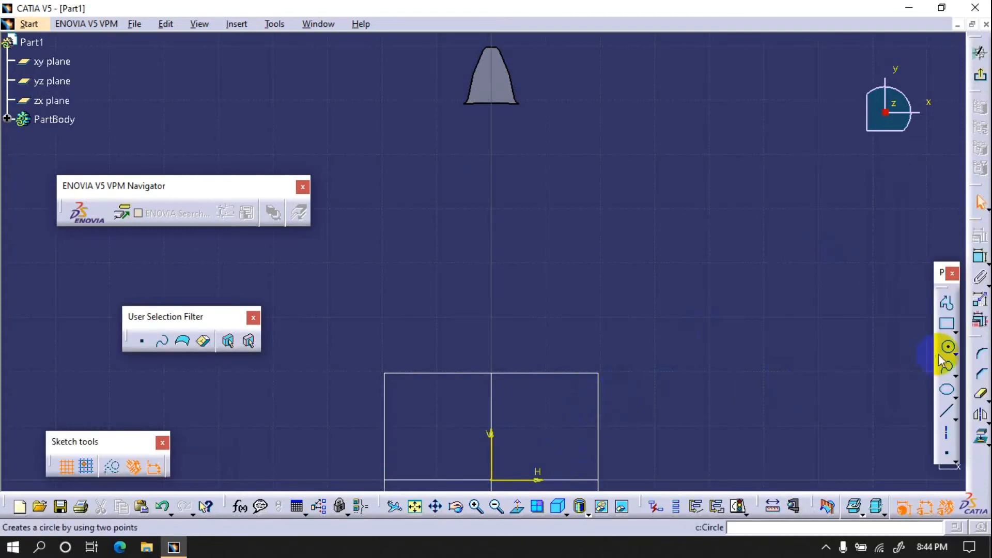
pyautogui.click(942, 356)
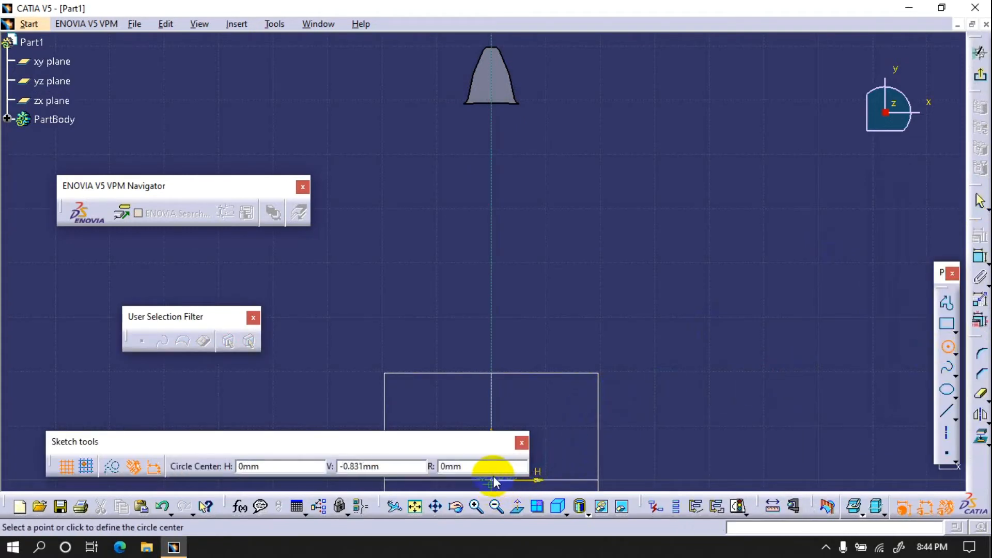
pyautogui.moveTo(470, 449); pyautogui.dragTo(434, 427)
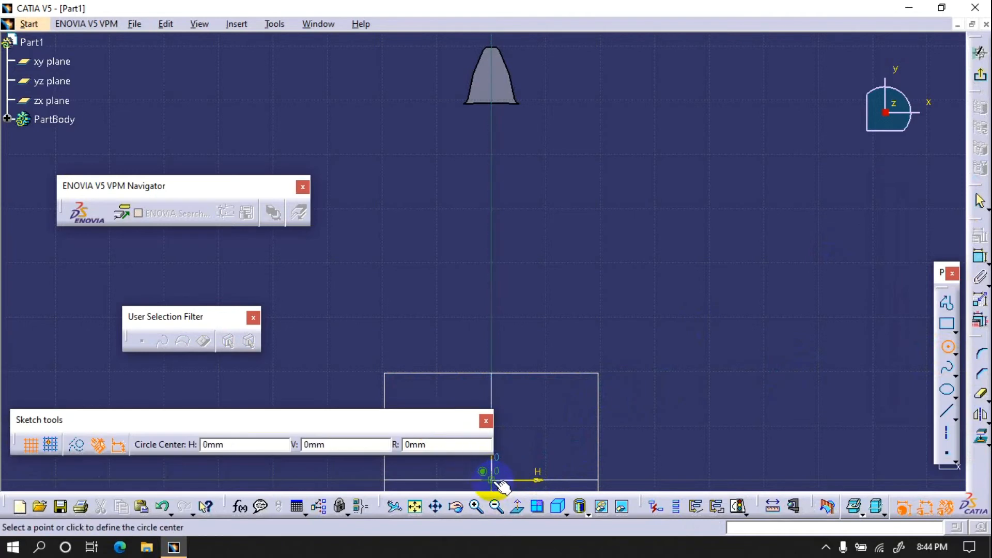
pyautogui.click(495, 481)
pyautogui.click(494, 143)
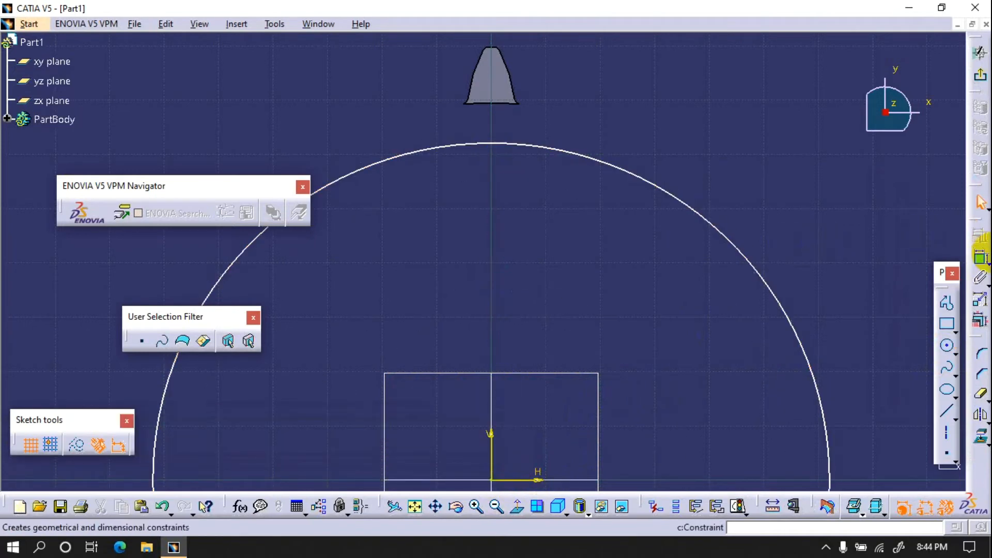
# Step: Constrain the large circle to be coincident with the tooth's root edge
pyautogui.click(980, 254)
pyautogui.click(724, 241)
pyautogui.click(491, 103)
pyautogui.rightClick(607, 110)
pyautogui.click(643, 246)
# Step: Sketch a smaller circle centred on the origin with a diameter of 25 mm, and exit the sketch
pyautogui.click(949, 356)
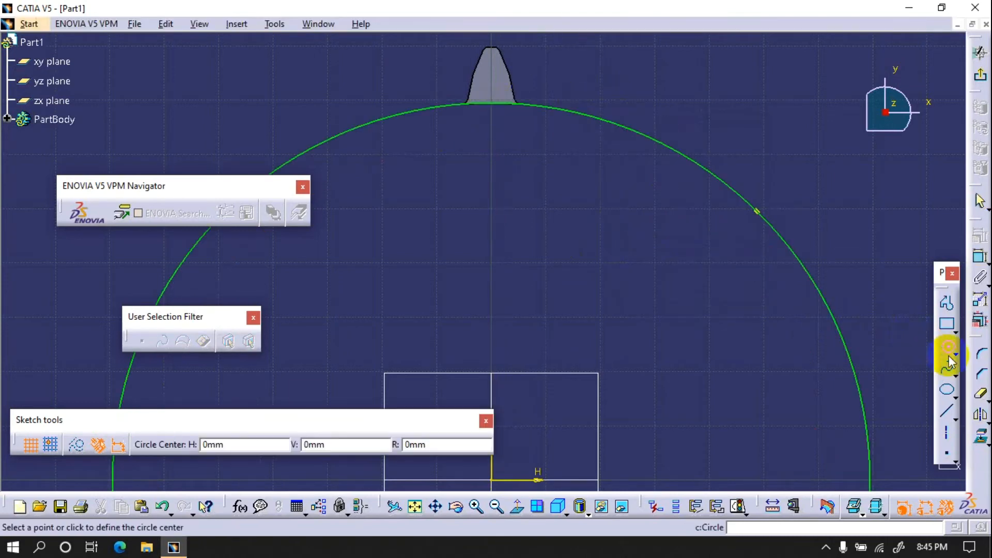
pyautogui.click(492, 481)
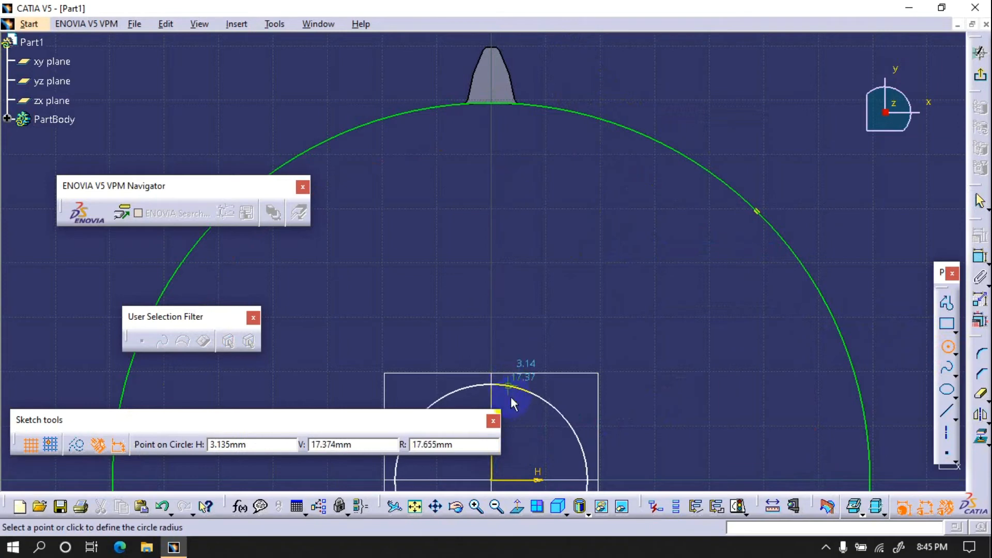
pyautogui.click(514, 414)
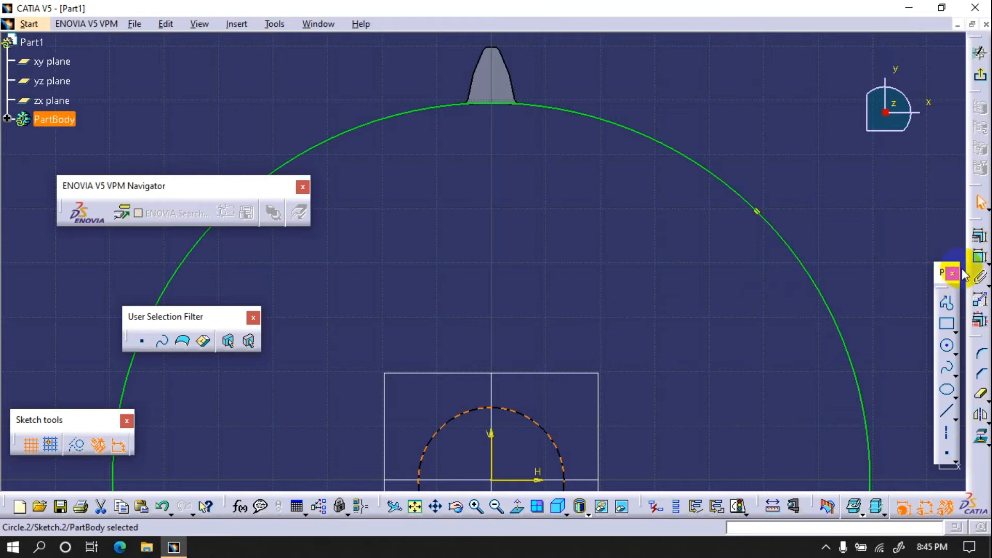
pyautogui.click(976, 258)
pyautogui.click(630, 367)
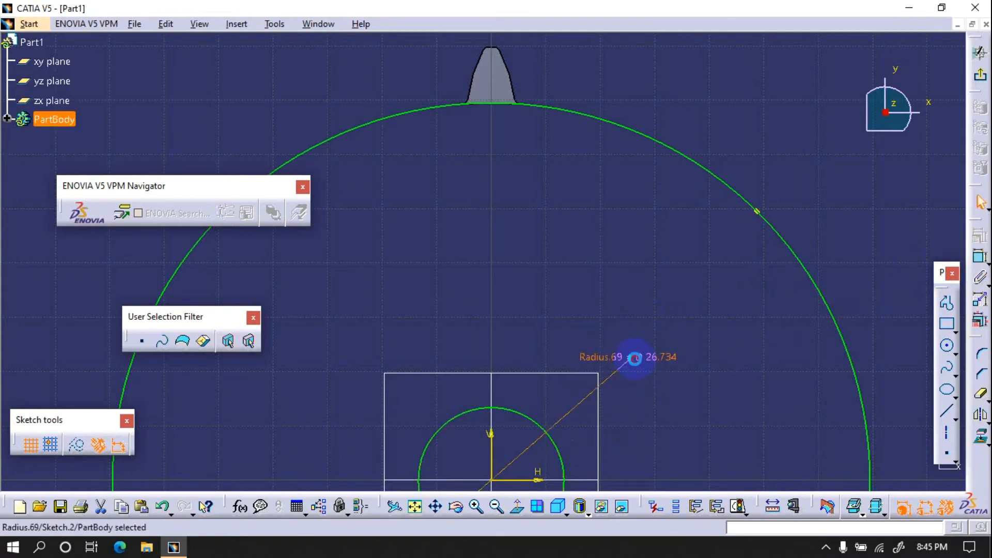
pyautogui.doubleClick(635, 359)
pyautogui.write('25')
pyautogui.press('Return')
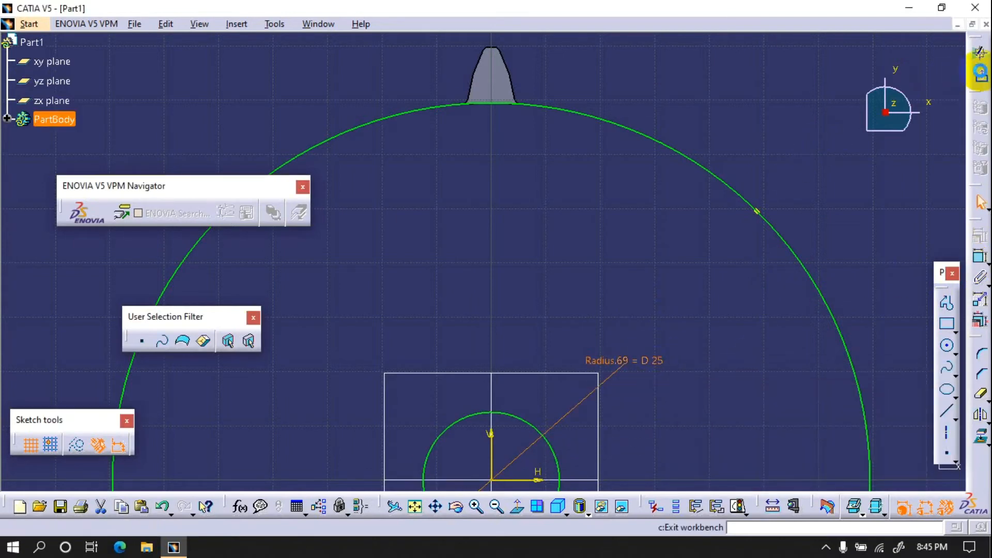
pyautogui.click(978, 78)
# Step: Begin a circular pattern of the tooth solid with the Z axis as the reference element
pyautogui.click(558, 507)
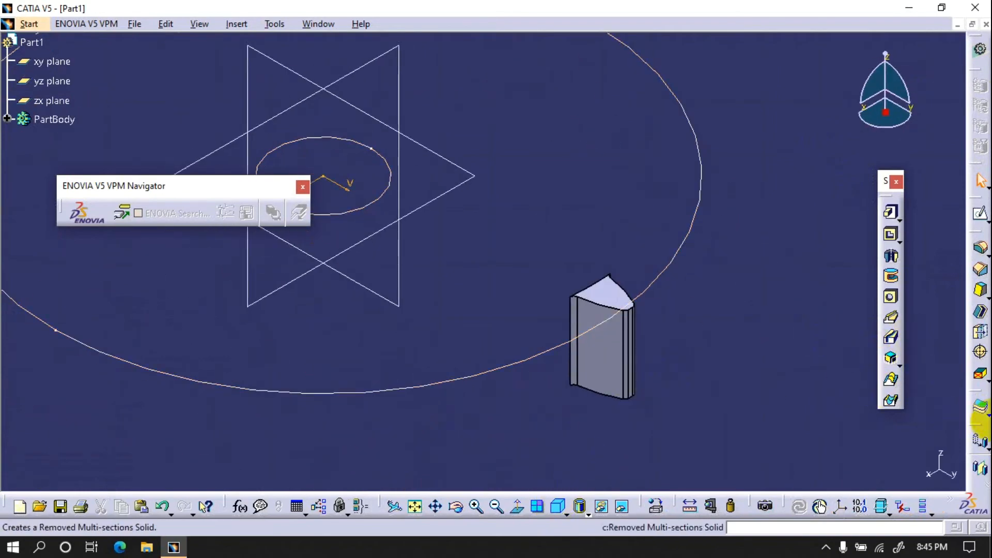
pyautogui.click(980, 439)
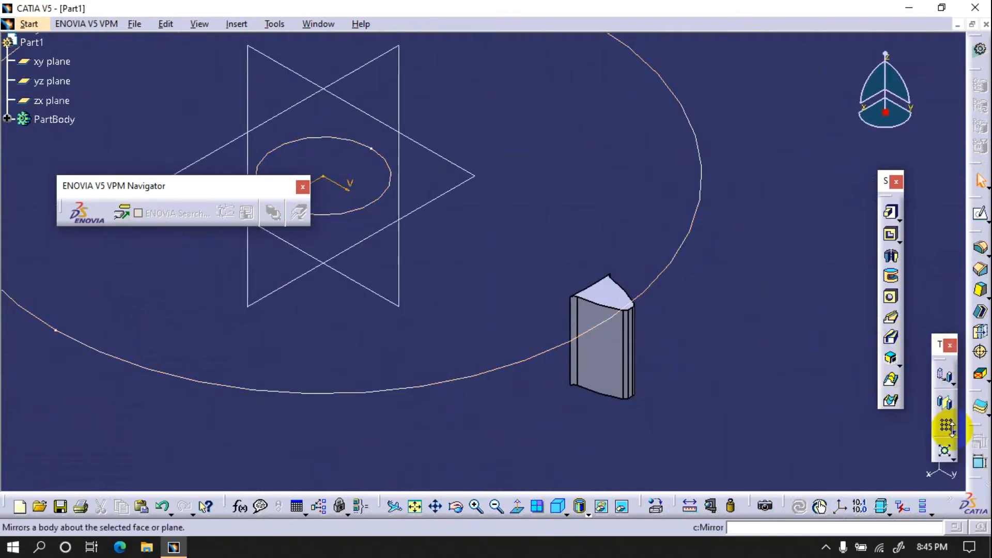
pyautogui.click(952, 431)
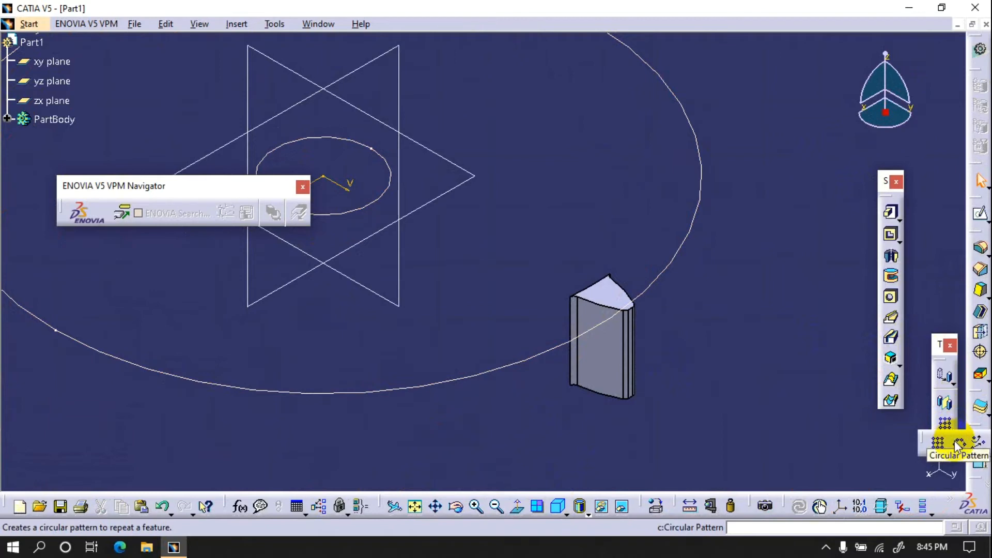
pyautogui.click(959, 444)
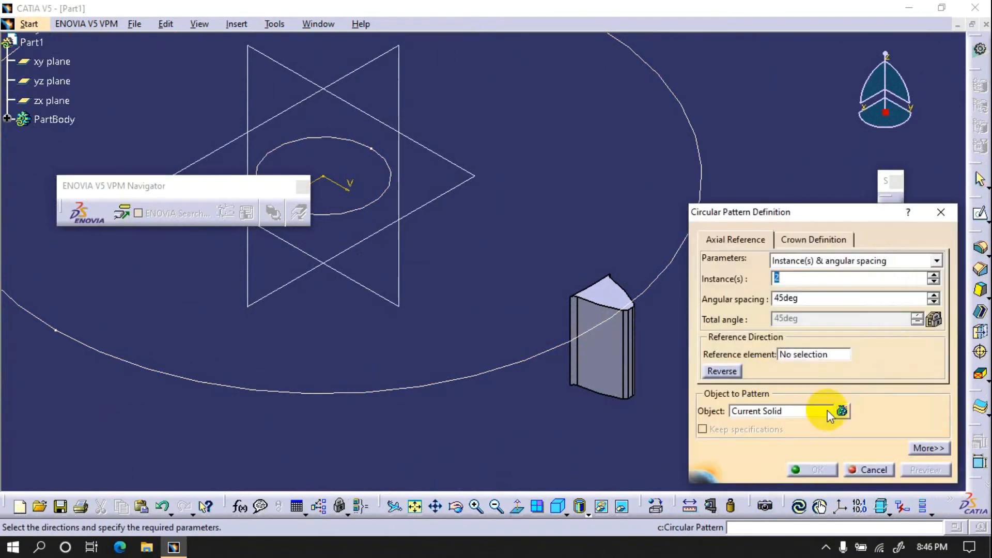
pyautogui.click(758, 414)
pyautogui.click(615, 368)
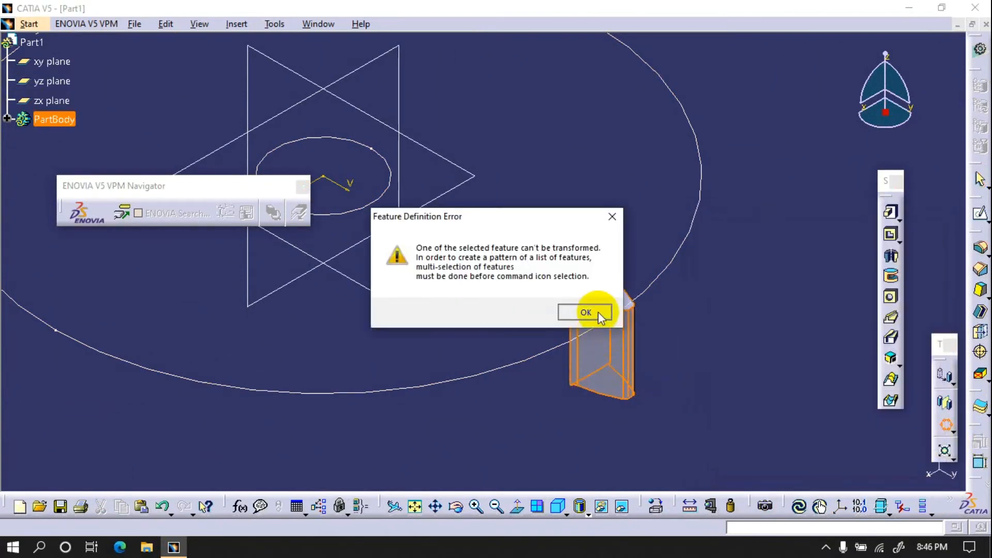
pyautogui.click(598, 312)
pyautogui.rightClick(803, 358)
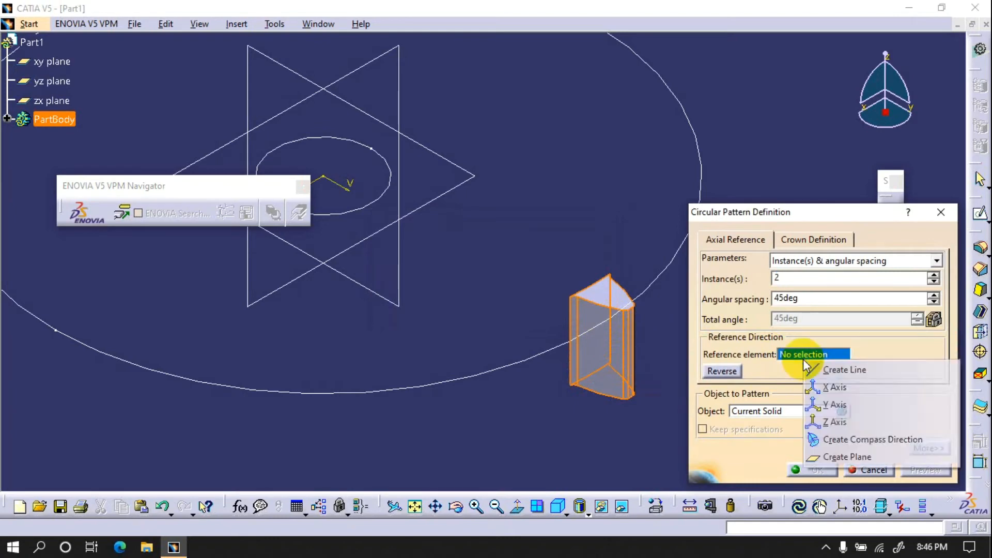
pyautogui.click(819, 412)
# Step: Set the circular pattern to a complete crown of 36 instances and create it
pyautogui.click(818, 265)
pyautogui.click(813, 306)
pyautogui.doubleClick(804, 281)
pyautogui.write('3')
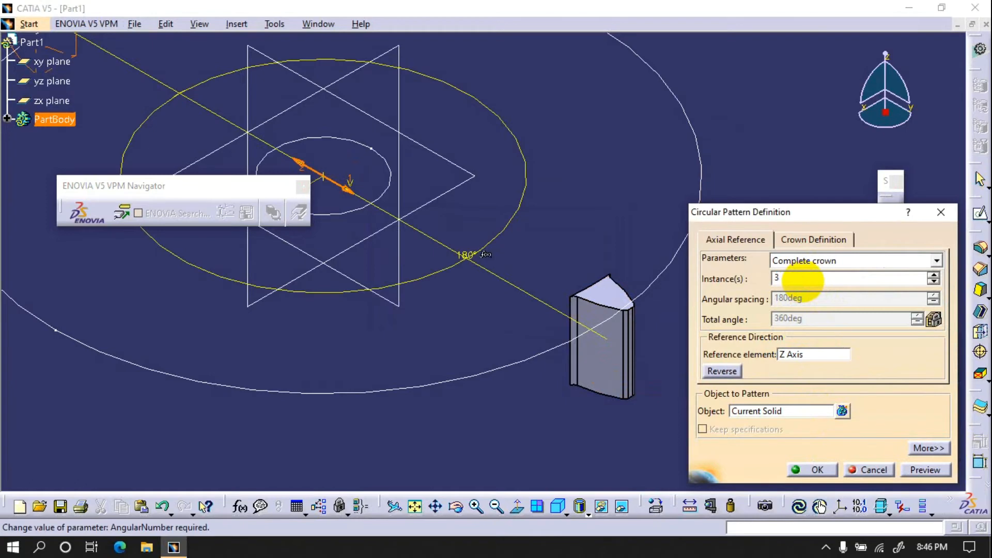
pyautogui.write('6')
pyautogui.click(908, 471)
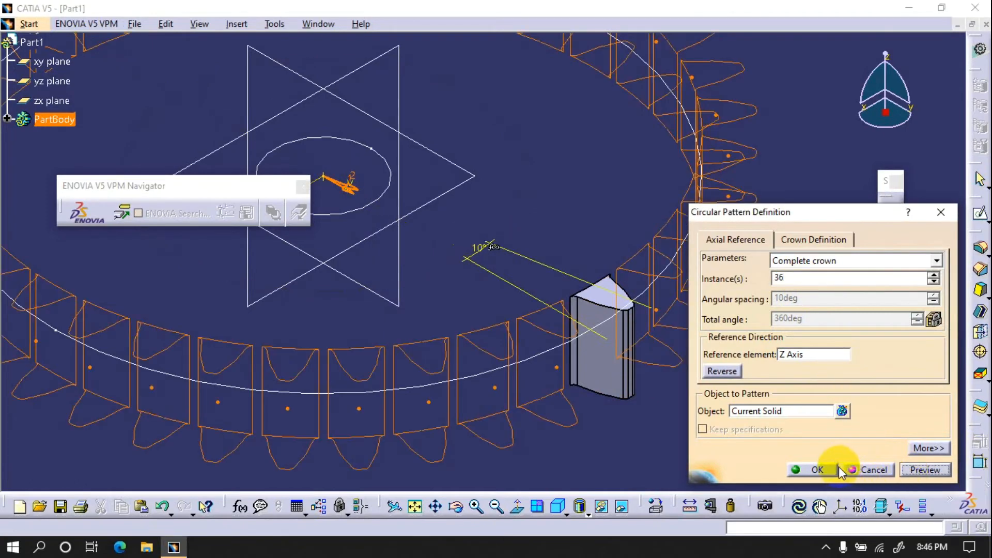
pyautogui.click(819, 468)
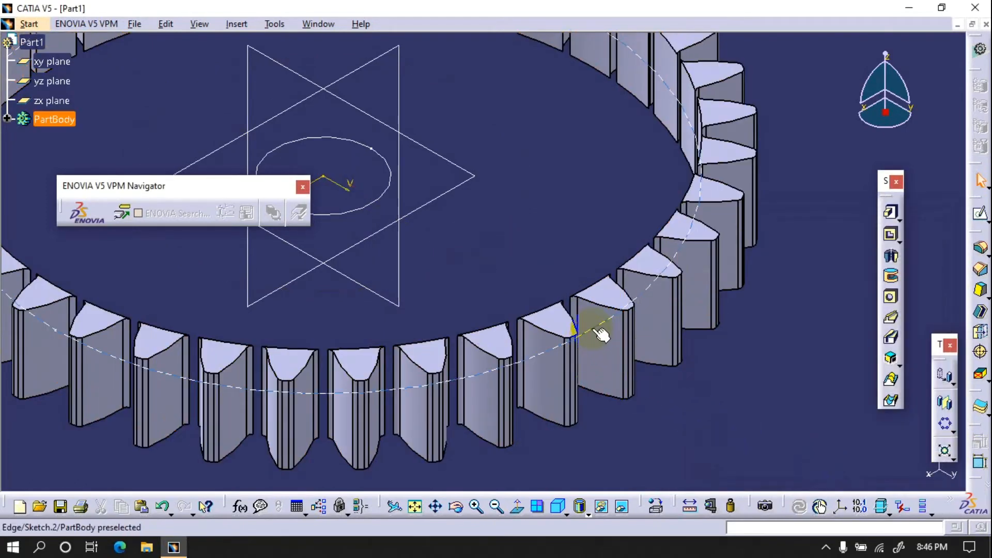
# Step: Pad the two-circle sketch with a length of 10 mm and mirrored extent to form the gear body with its bore
pyautogui.click(601, 335)
pyautogui.click(889, 212)
pyautogui.click(842, 402)
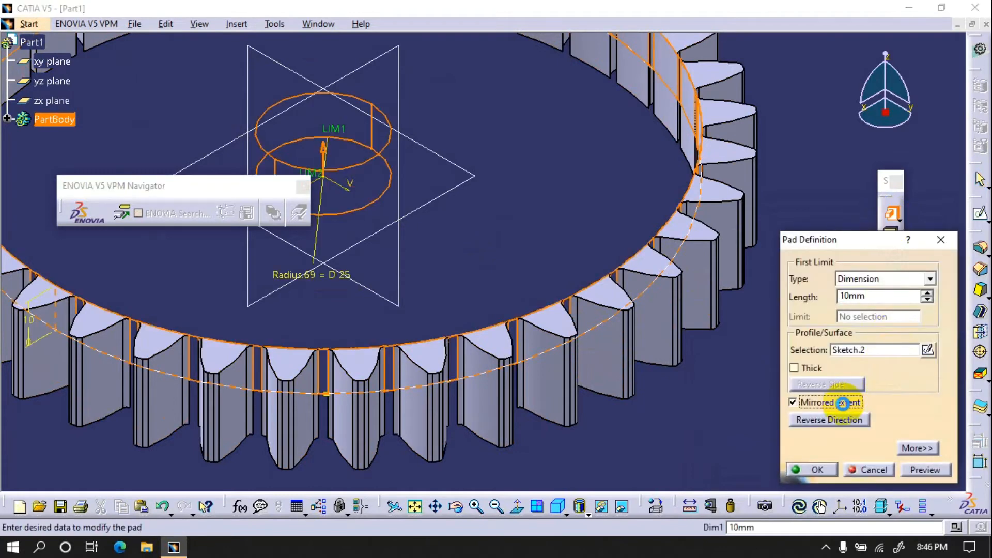
pyautogui.click(819, 469)
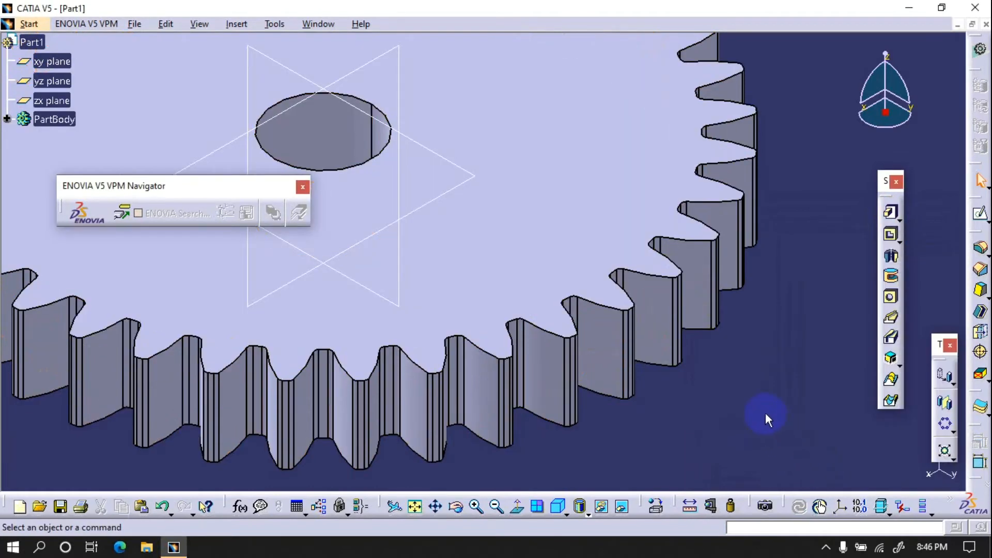
# Step: Start a sketch on the gear's top face and draw two circles around the centre, the inner one about 66 mm in diameter
pyautogui.click(415, 507)
pyautogui.click(980, 213)
pyautogui.click(576, 261)
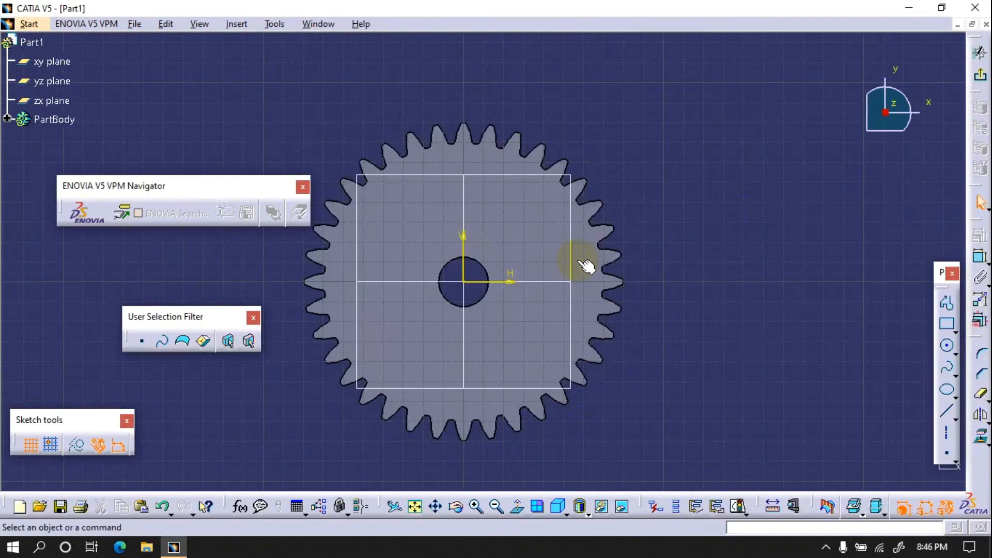
pyautogui.click(946, 346)
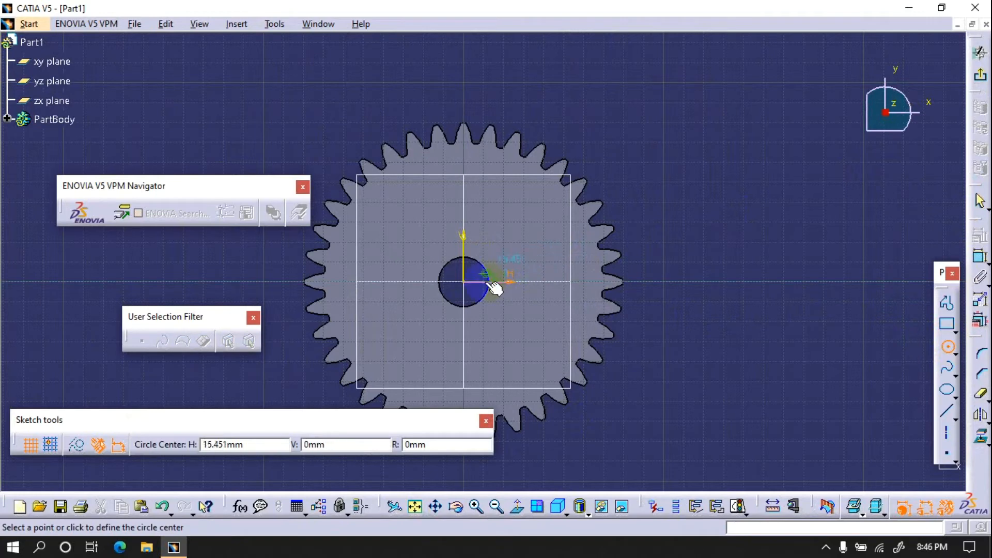
pyautogui.click(464, 283)
pyautogui.click(468, 168)
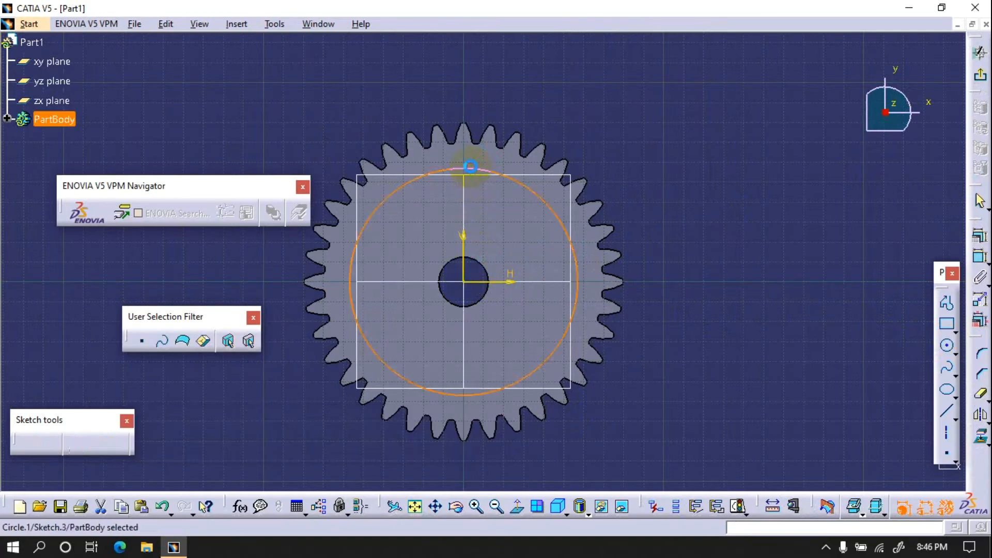
pyautogui.click(940, 349)
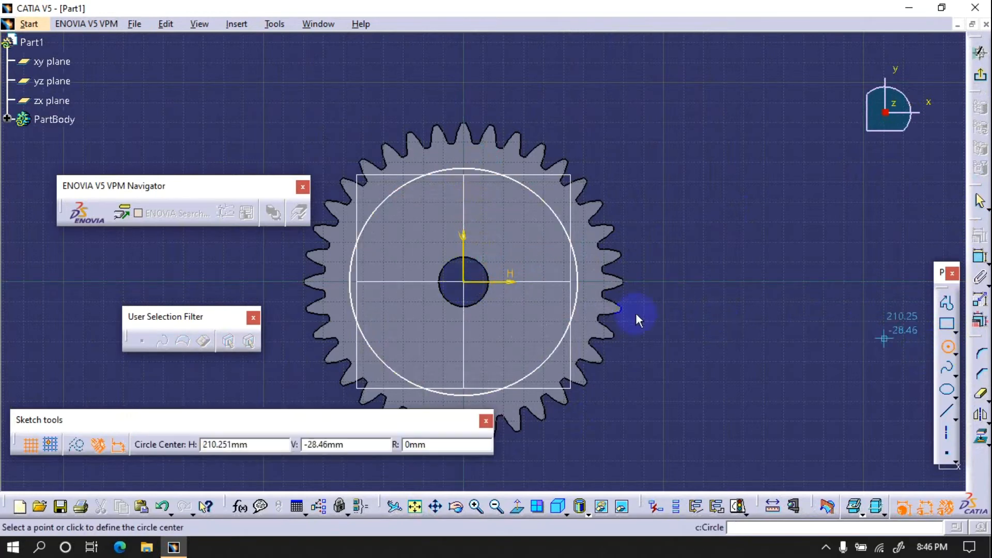
pyautogui.click(468, 284)
pyautogui.click(483, 222)
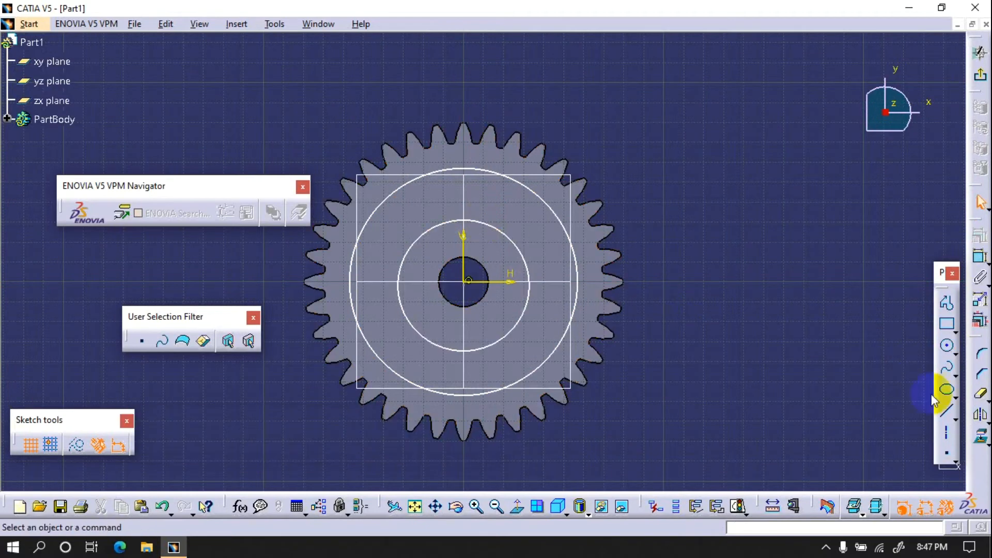
# Step: Draw two lines from the gear centre outward past the teeth, one on each side of the vertical axis
pyautogui.click(946, 415)
pyautogui.click(468, 282)
pyautogui.click(370, 110)
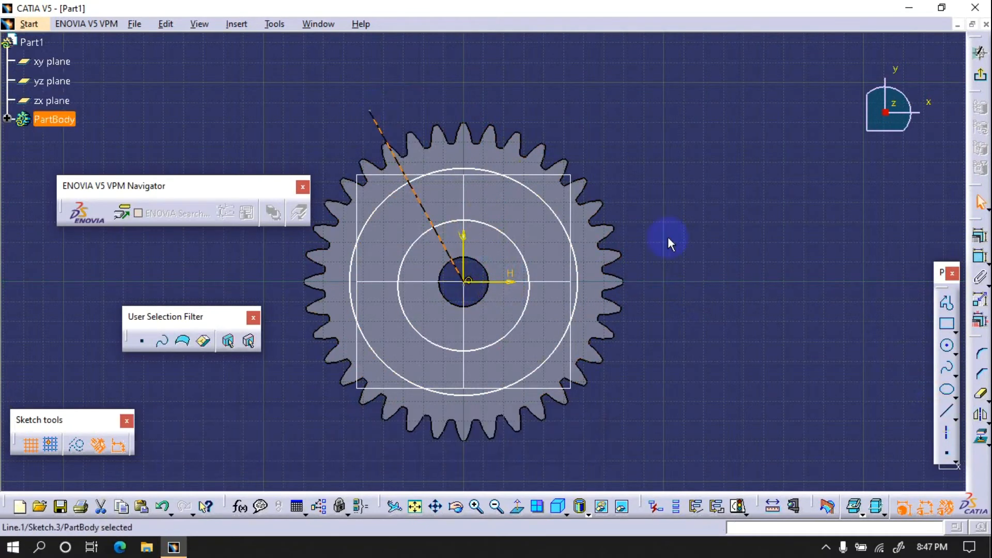
pyautogui.click(946, 413)
pyautogui.click(468, 281)
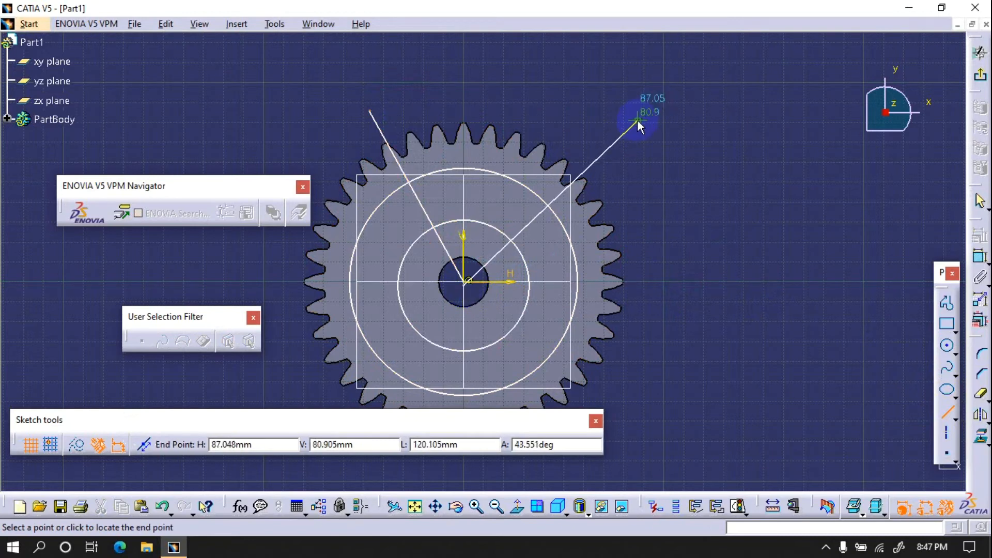
pyautogui.click(638, 120)
# Step: Constrain the inner and outer sketch circles to be concentric
pyautogui.click(980, 257)
pyautogui.click(513, 324)
pyautogui.click(562, 360)
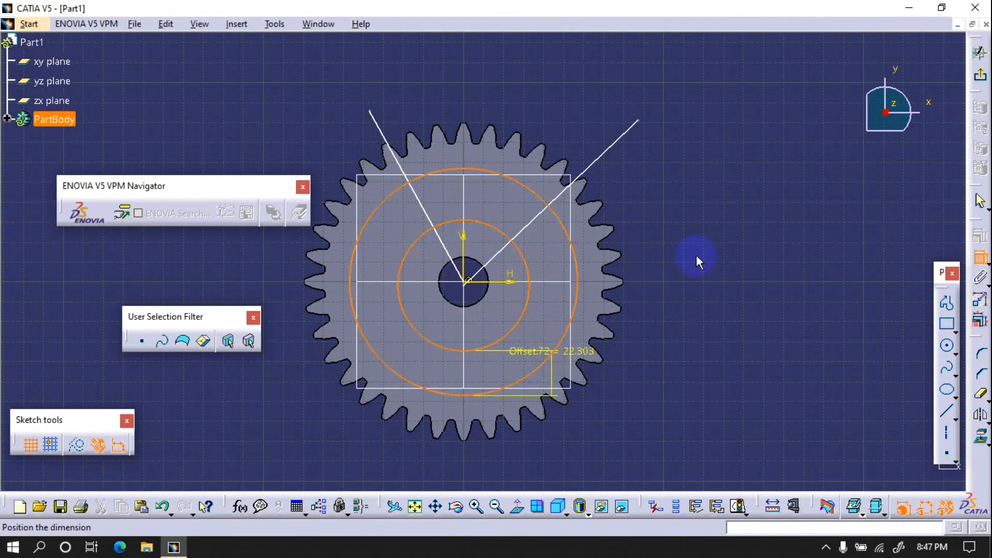
pyautogui.rightClick(771, 223)
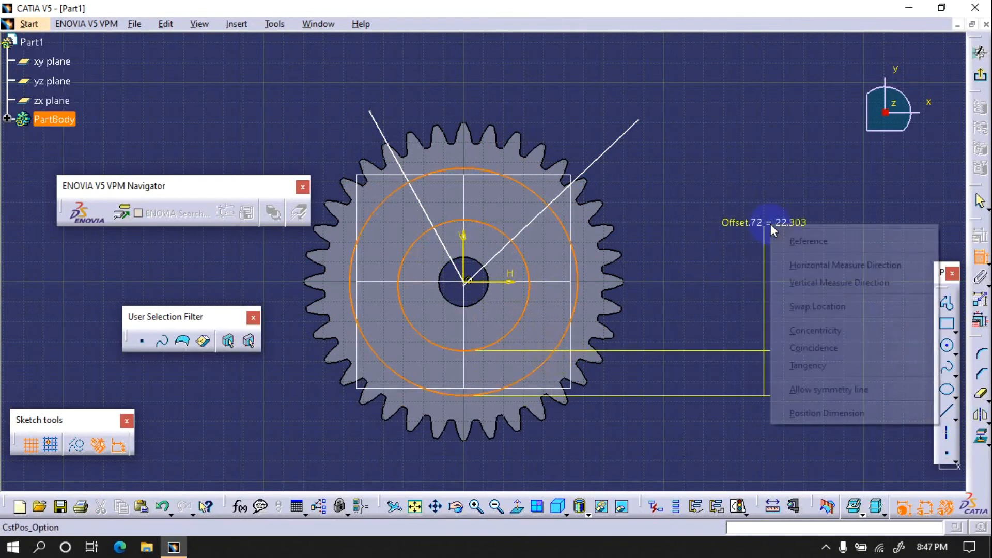
pyautogui.click(805, 333)
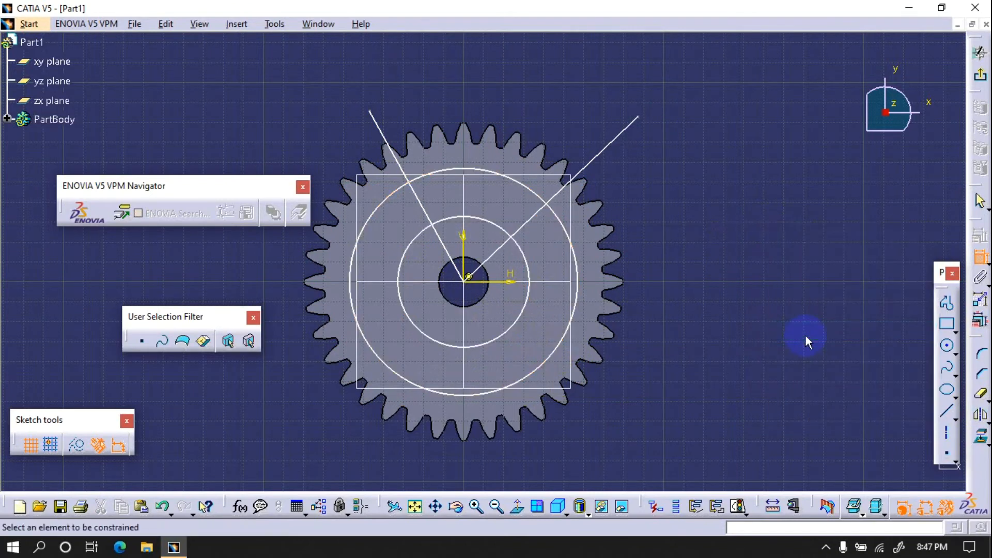
# Step: Constrain the two slanted lines to be symmetric about the vertical axis
pyautogui.click(382, 129)
pyautogui.click(627, 137)
pyautogui.rightClick(537, 79)
pyautogui.click(553, 191)
pyautogui.click(464, 219)
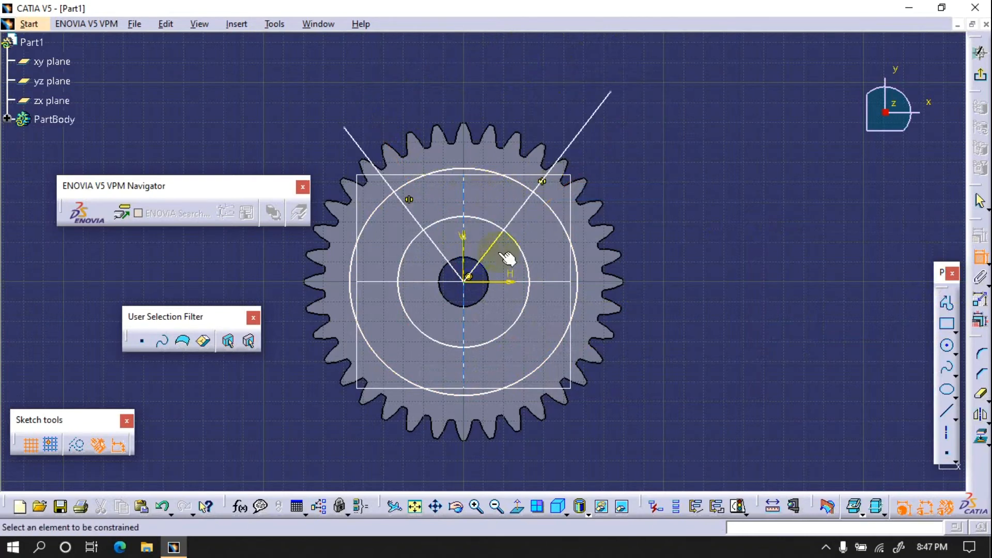
# Step: Dimension the angle between the two slanted lines and set it to 100 degrees
pyautogui.click(363, 148)
pyautogui.click(570, 144)
pyautogui.click(506, 93)
pyautogui.doubleClick(504, 92)
pyautogui.write('100')
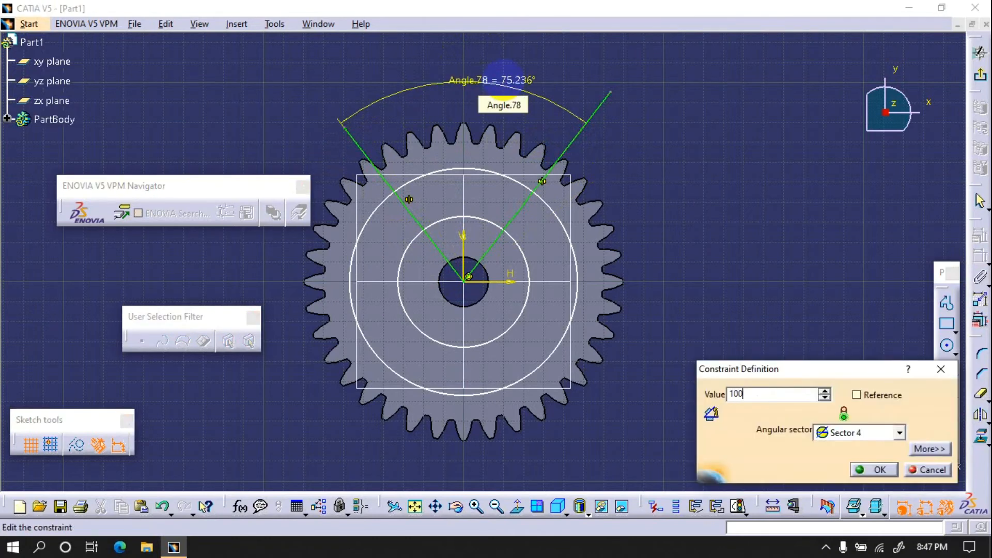
pyautogui.press('Return')
# Step: Change the angle between the two slanted lines to 90 degrees
pyautogui.doubleClick(511, 82)
pyautogui.write('90deg')
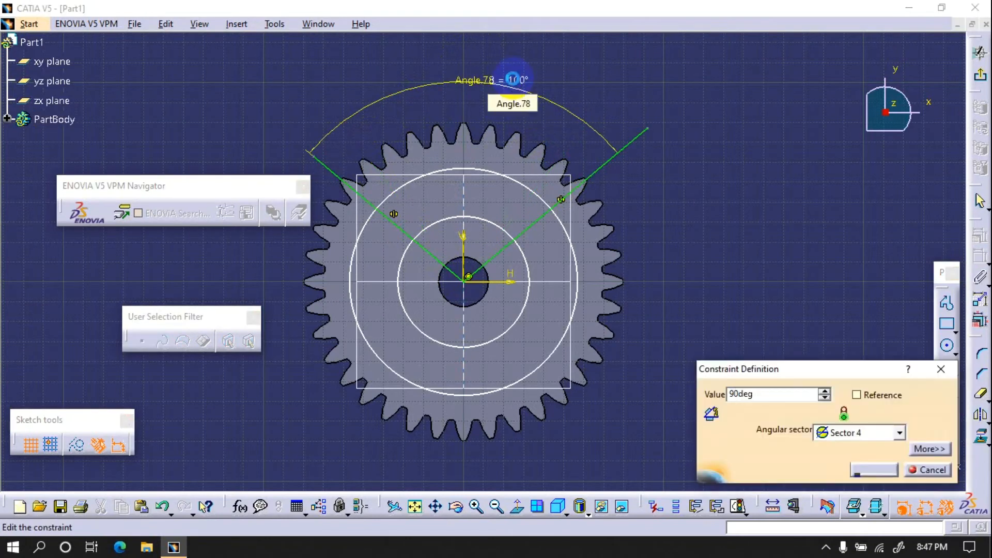
pyautogui.press('Return')
# Step: Dimension the outer circle and set its diameter to 120 mm
pyautogui.click(472, 167)
pyautogui.click(756, 135)
pyautogui.doubleClick(757, 131)
pyautogui.write('120')
pyautogui.press('Return')
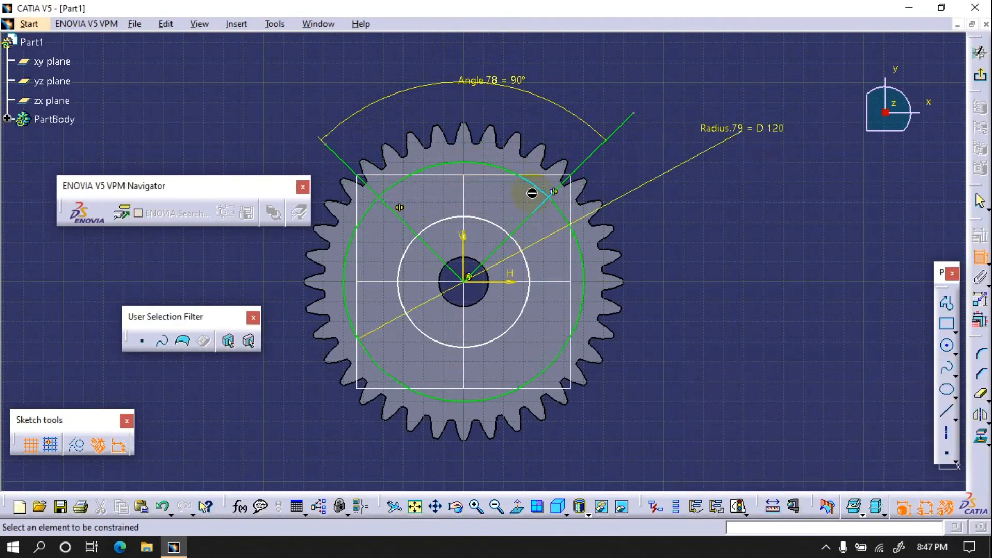
# Step: Dimension the inner circle and set its diameter to 40 mm
pyautogui.click(493, 225)
pyautogui.click(640, 83)
pyautogui.doubleClick(646, 83)
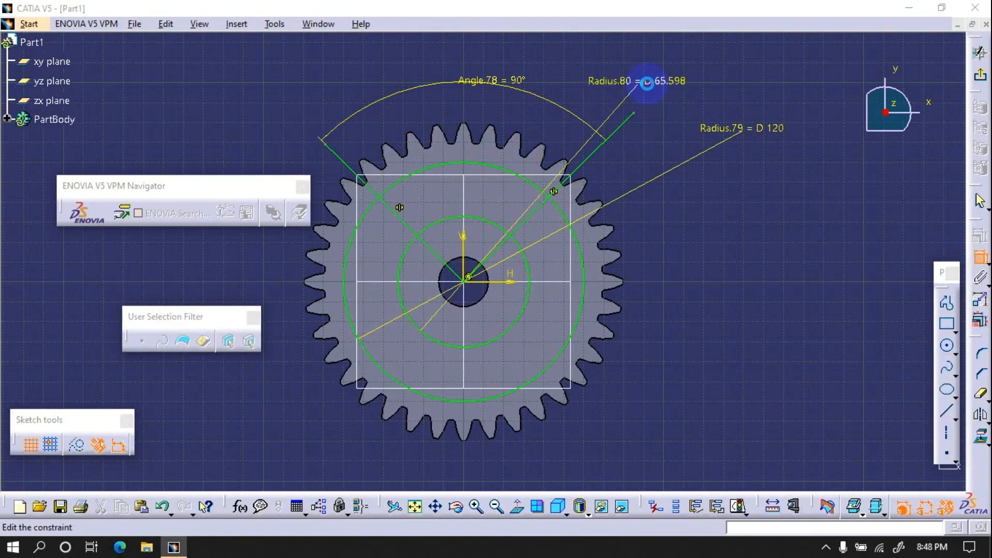
pyautogui.write('40')
pyautogui.press('Return')
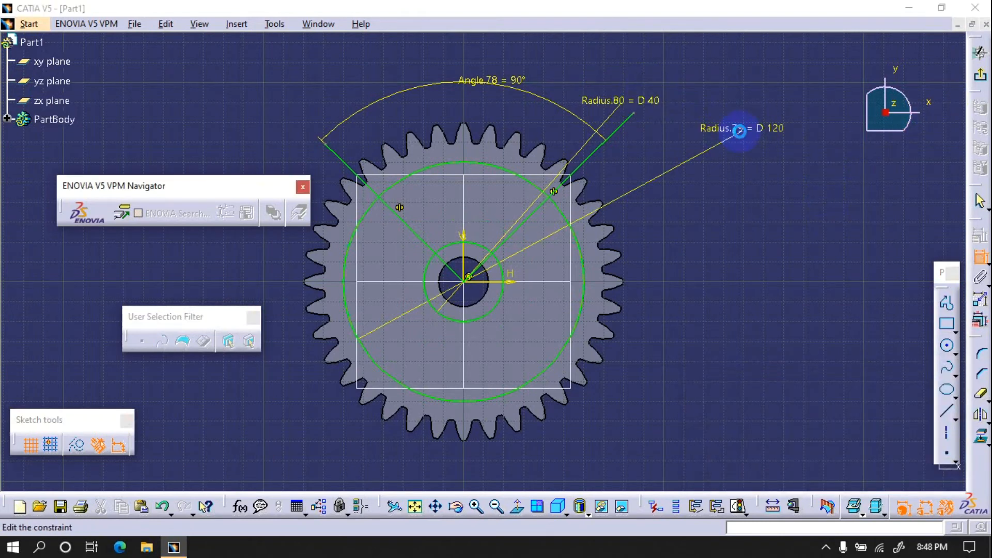
# Step: Change the outer circle's diameter to 110 mm and the inner circle's diameter to 60 mm
pyautogui.doubleClick(738, 133)
pyautogui.click(767, 394)
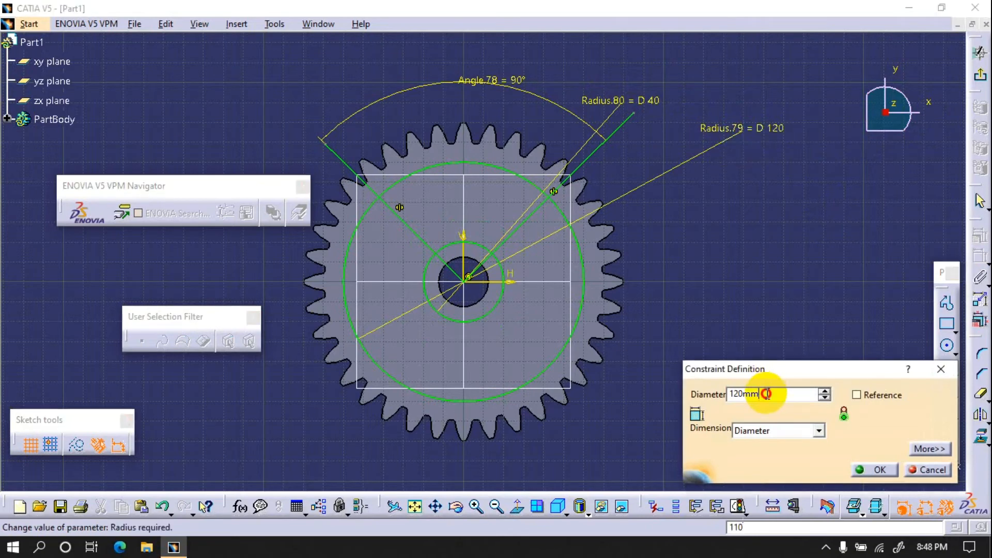
pyautogui.press('Return')
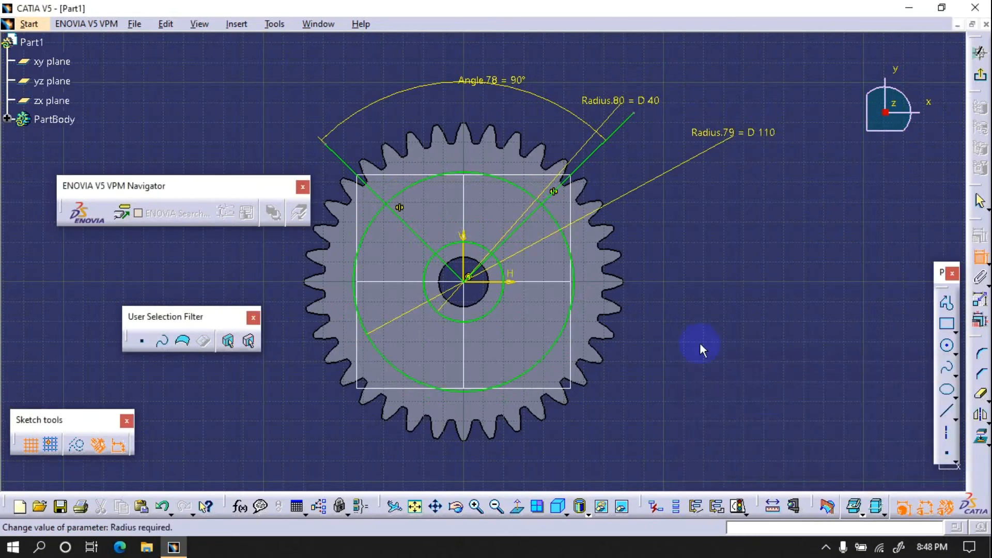
pyautogui.doubleClick(660, 106)
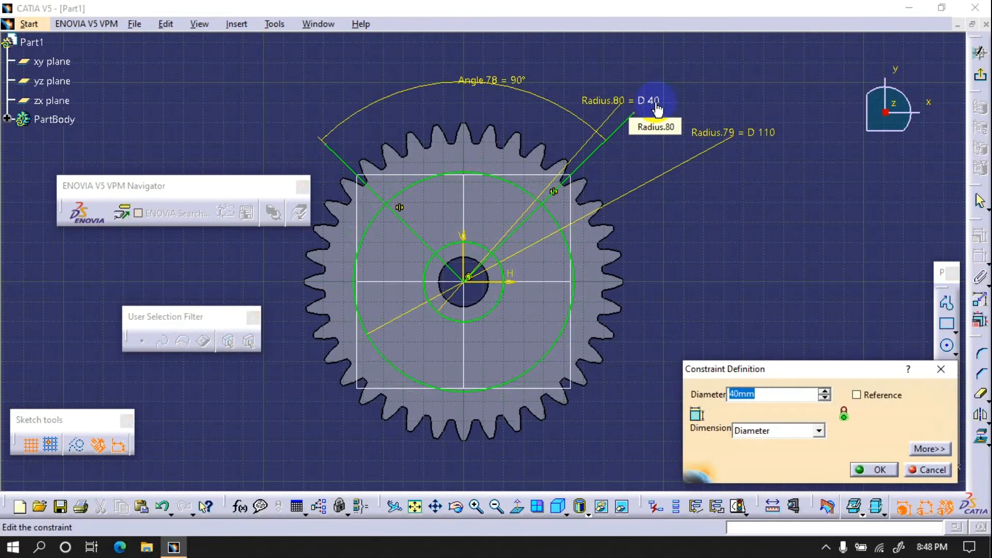
pyautogui.write('60')
pyautogui.press('Return')
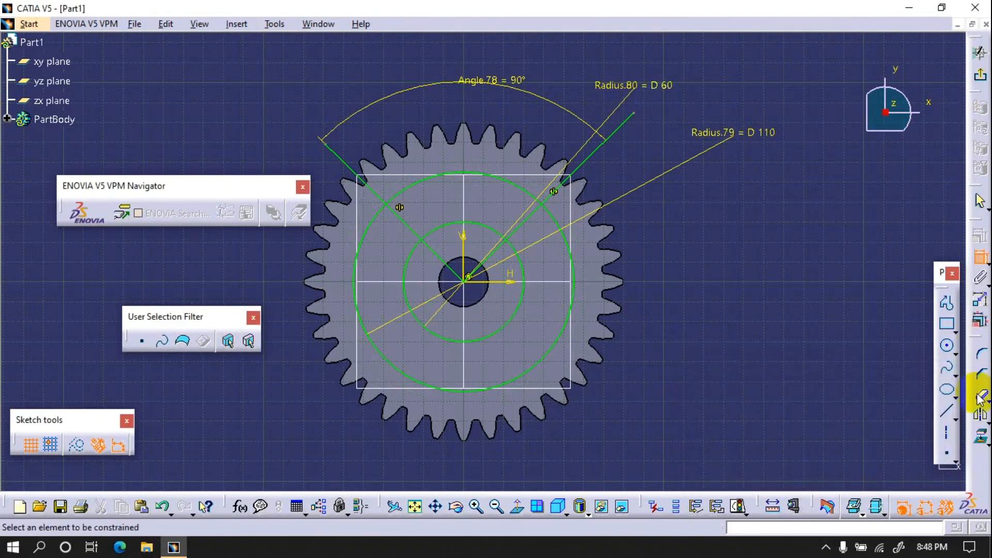
# Step: Trim the outer and inner line ends and the surplus circle arcs, leaving a closed 90-degree ring sector above the centre
pyautogui.doubleClick(980, 396)
pyautogui.click(385, 195)
pyautogui.click(560, 195)
pyautogui.click(551, 228)
pyautogui.click(527, 277)
pyautogui.click(492, 253)
pyautogui.click(442, 260)
# Step: Try a 20 mm corner radius on the ring-sector profile, and undo it
pyautogui.click(981, 355)
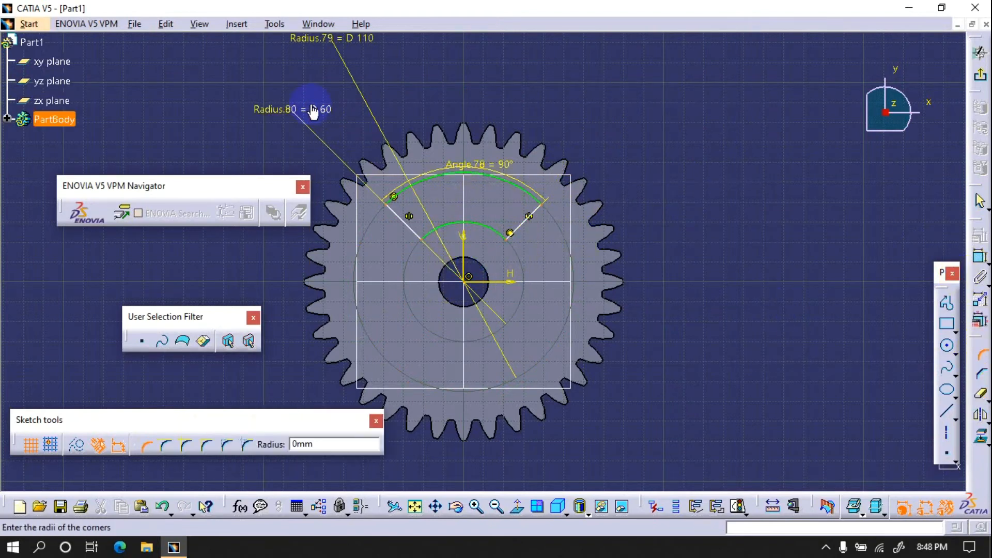
pyautogui.click(350, 444)
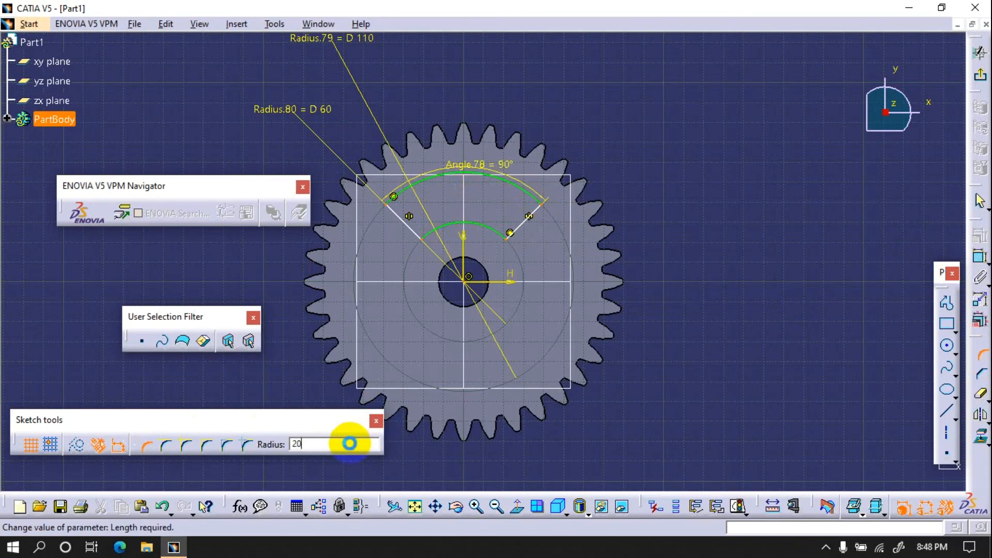
pyautogui.press('Return')
pyautogui.hotkey('ctrl', 'z')
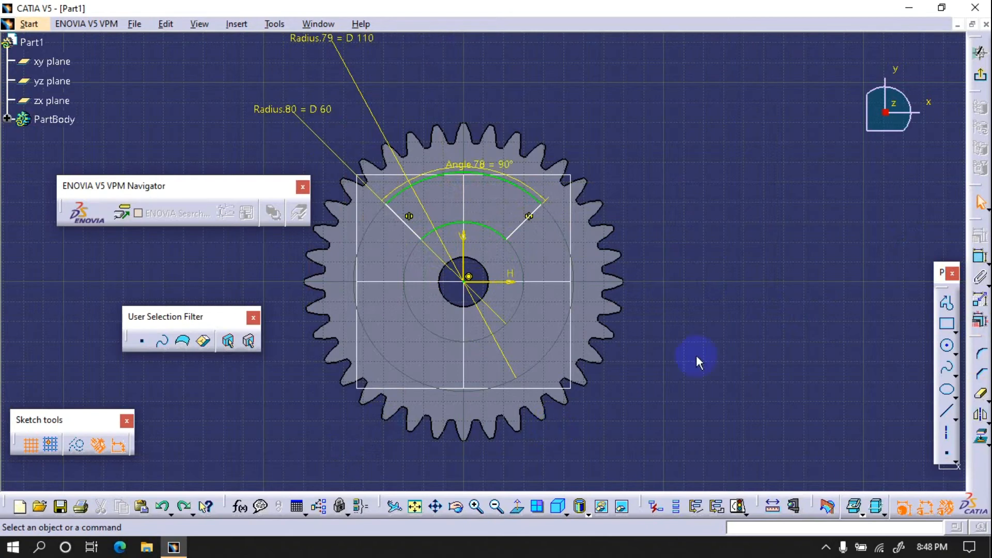
# Step: Round all corners of the ring-sector profile with a 5 mm radius, and exit the sketch
pyautogui.click(980, 353)
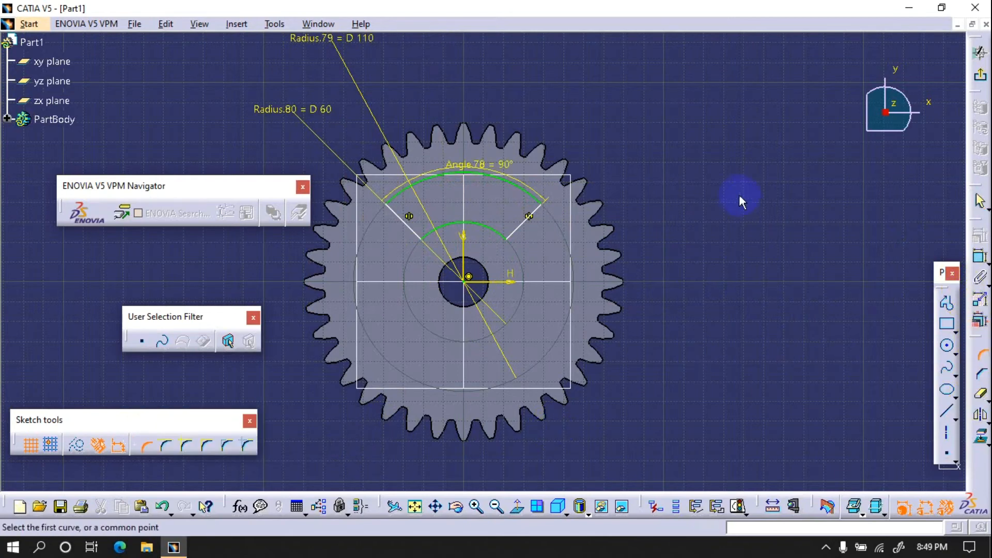
pyautogui.moveTo(750, 267); pyautogui.dragTo(316, 143)
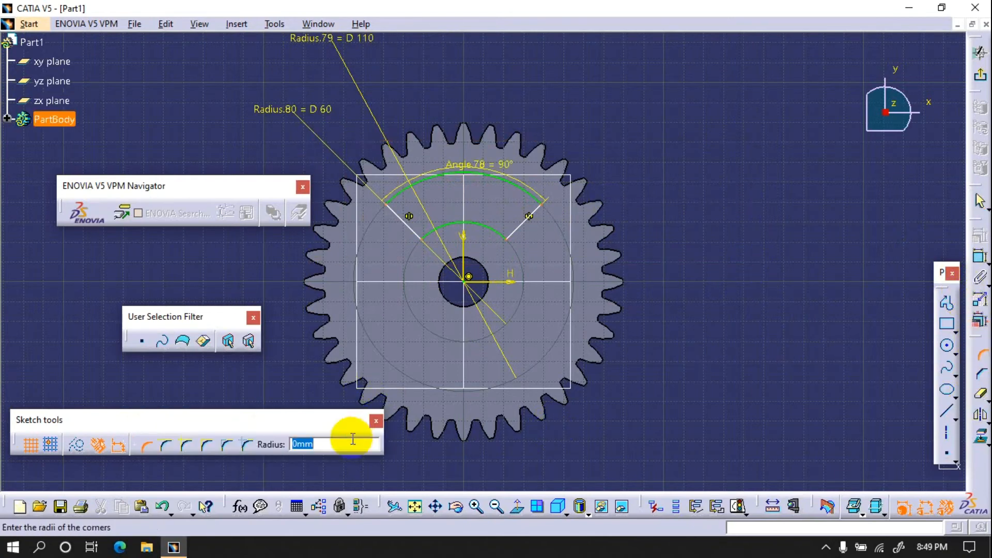
pyautogui.write('5')
pyautogui.press('Return')
pyautogui.click(977, 82)
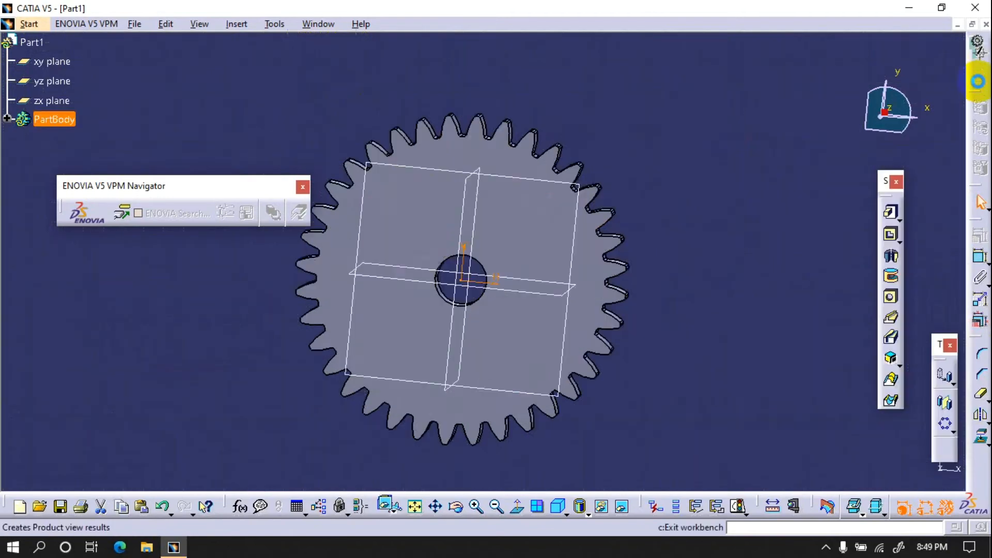
# Step: Pocket the ring-sector sketch through the gear body
pyautogui.click(891, 229)
pyautogui.click(870, 301)
pyautogui.press('Return')
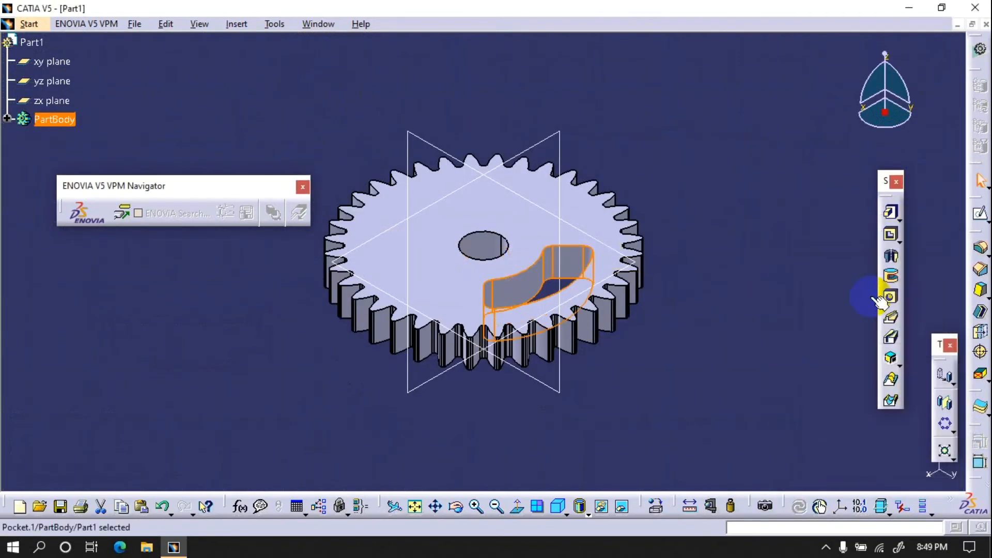
pyautogui.click(766, 389)
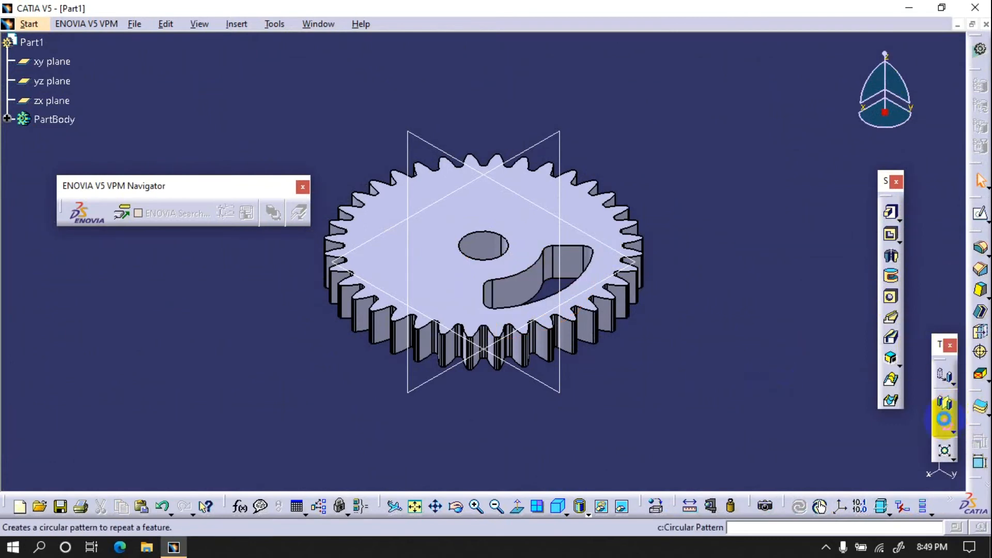
# Step: Begin a circular pattern of the sector pocket with the gear's top face as the reference element
pyautogui.click(944, 423)
pyautogui.click(765, 411)
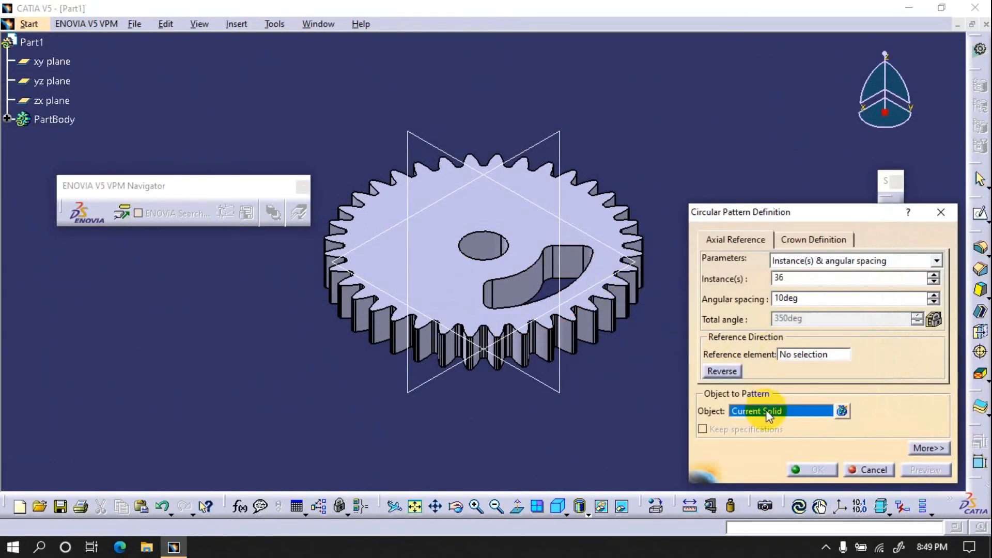
pyautogui.click(589, 305)
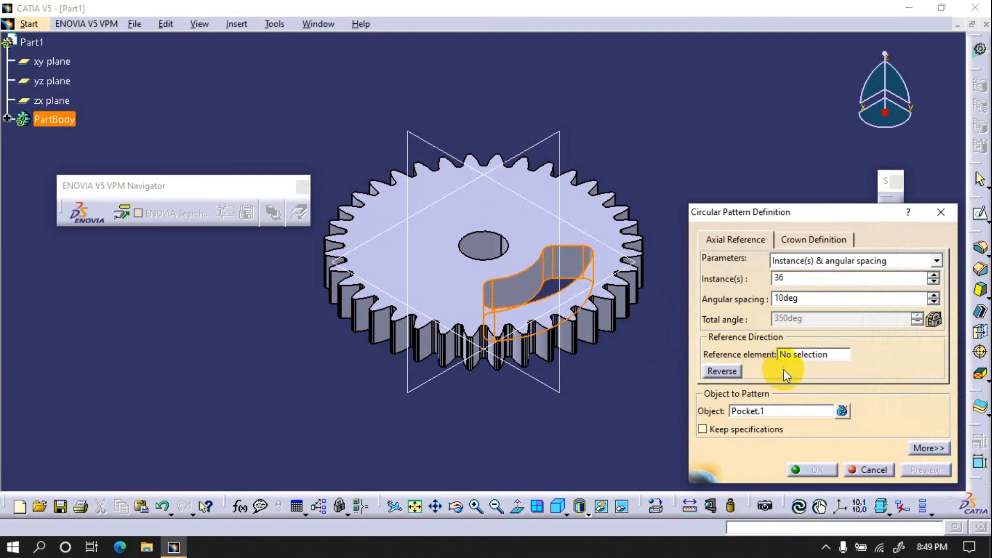
pyautogui.click(787, 355)
pyautogui.click(600, 235)
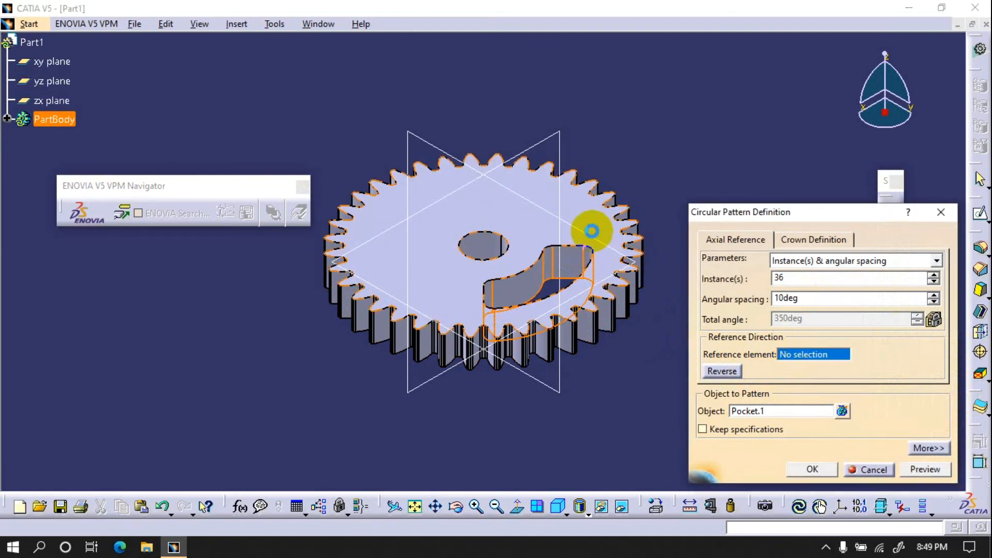
# Step: Set the pocket's circular pattern to a complete crown of 3 instances and create it
pyautogui.click(800, 262)
pyautogui.click(805, 308)
pyautogui.click(808, 279)
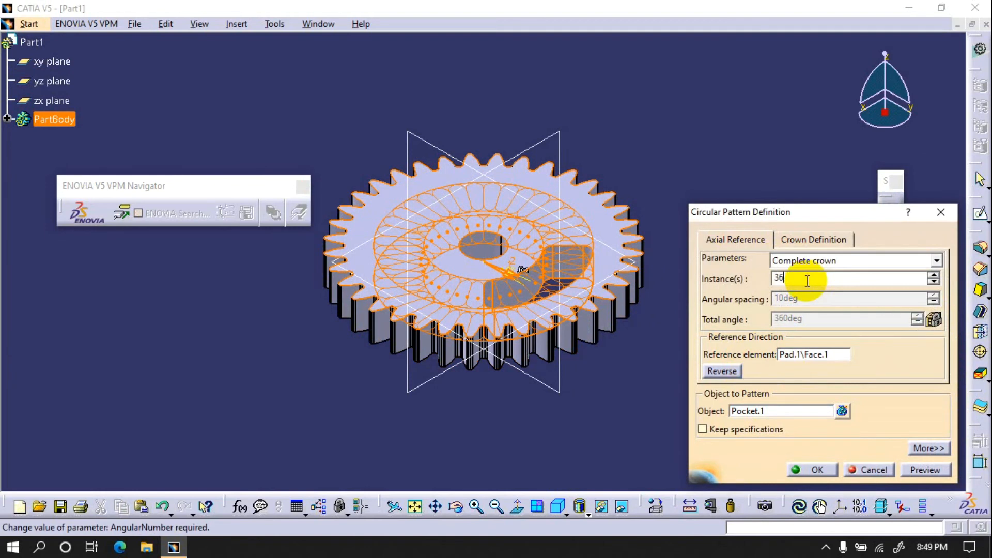
pyautogui.click(810, 470)
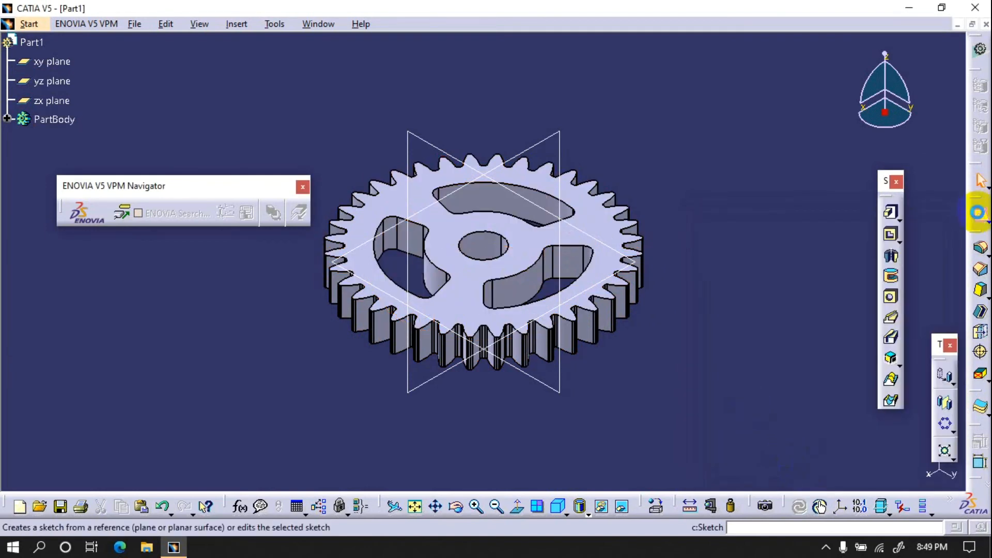
# Step: Start a sketch on the gear's top face and draw a circle centred on the origin, slightly larger than the bore
pyautogui.click(981, 213)
pyautogui.click(610, 233)
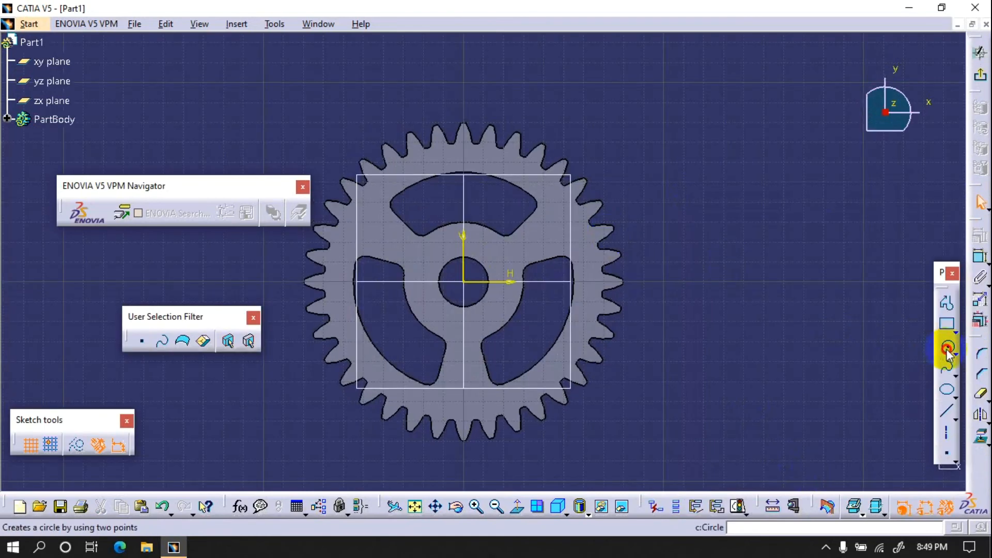
pyautogui.click(947, 347)
pyautogui.click(467, 282)
pyautogui.click(497, 259)
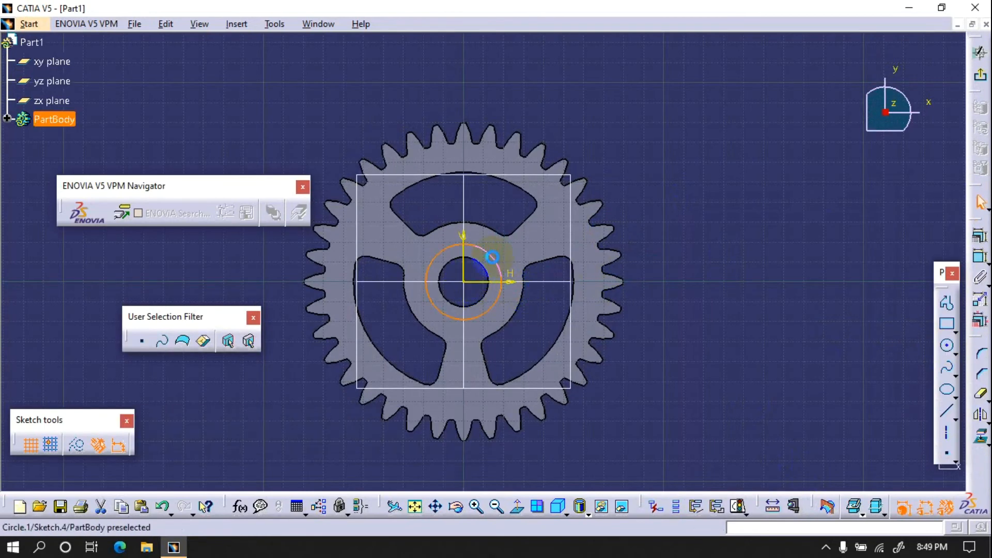
# Step: Draw a second, larger circle centred on the origin, passing between the sector cut-outs and the gear teeth
pyautogui.click(947, 347)
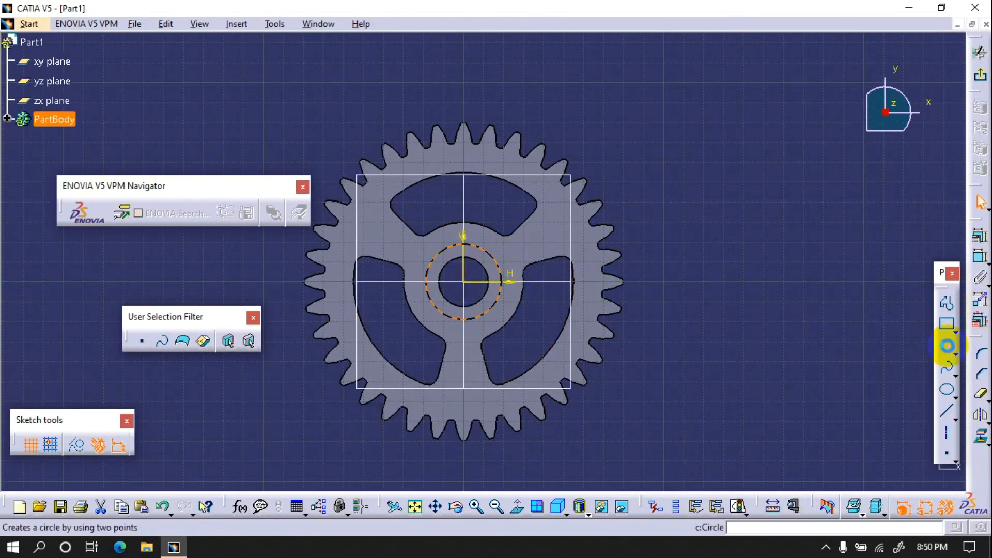
pyautogui.click(463, 282)
pyautogui.click(522, 167)
pyautogui.click(650, 196)
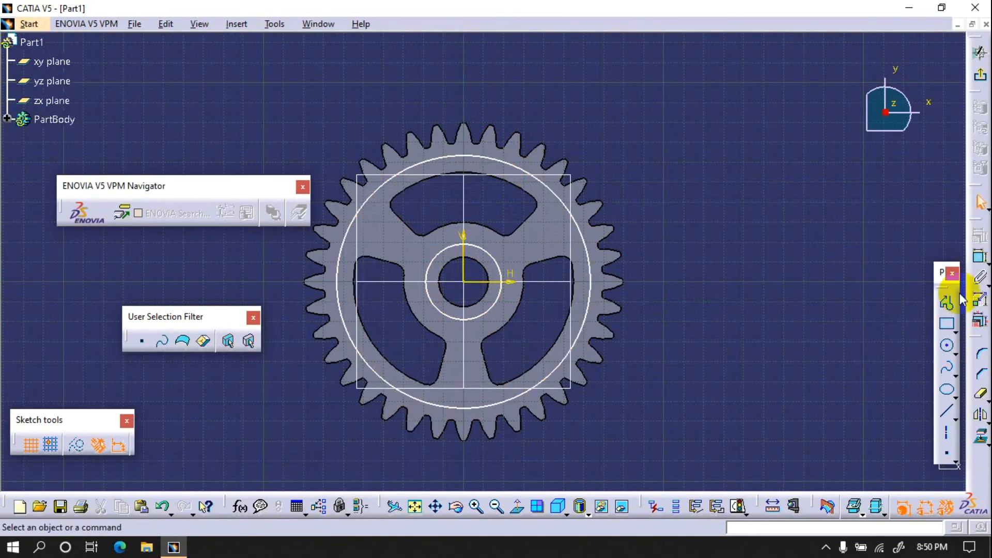
# Step: Dimension the larger circle and set its diameter to 120 mm
pyautogui.click(980, 255)
pyautogui.click(581, 231)
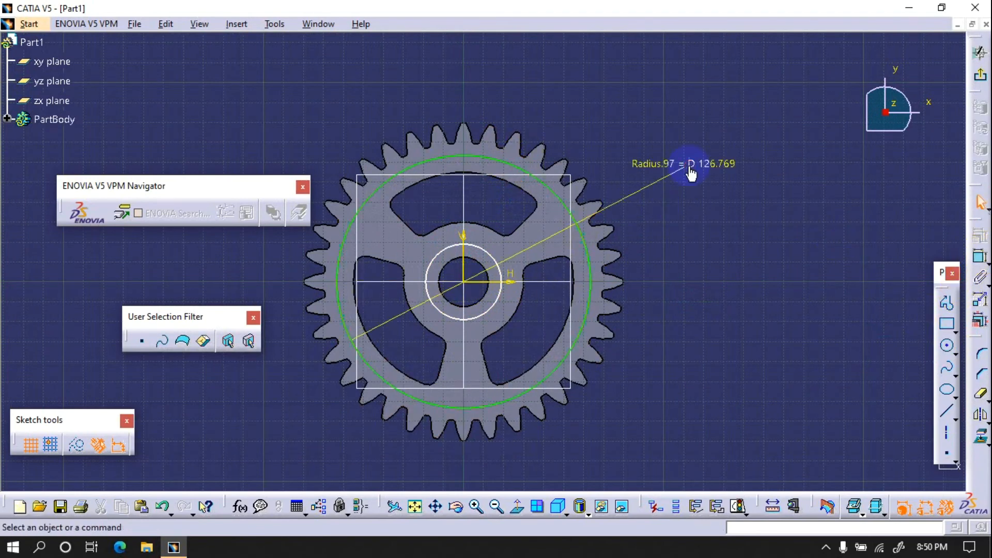
pyautogui.click(702, 170)
pyautogui.doubleClick(704, 169)
pyautogui.write('120')
pyautogui.press('Return')
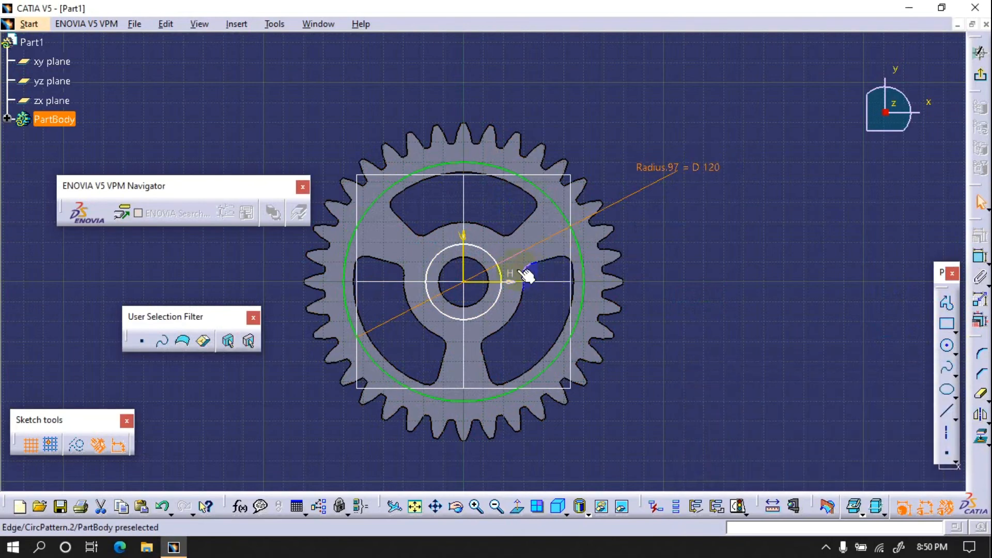
# Step: Dimension the inner circle around the bore with a diameter of 40 mm and exit the sketch
pyautogui.click(502, 275)
pyautogui.click(980, 256)
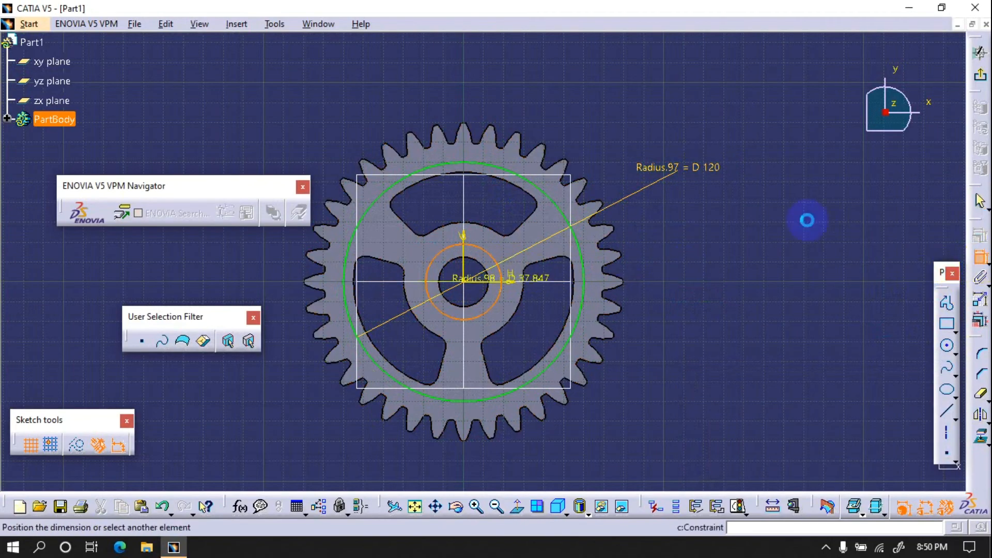
pyautogui.click(759, 216)
pyautogui.doubleClick(761, 216)
pyautogui.write('41')
pyautogui.press('Return')
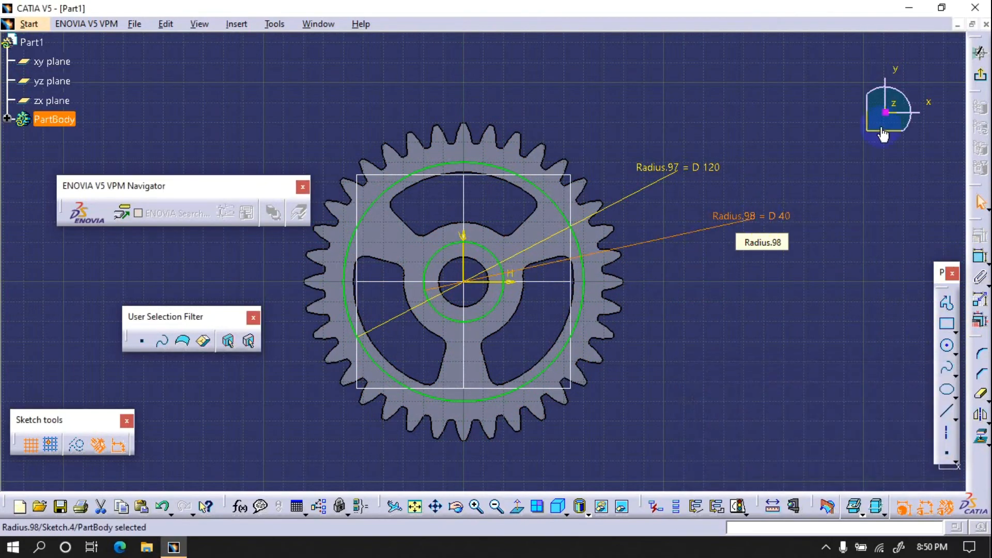
pyautogui.click(979, 77)
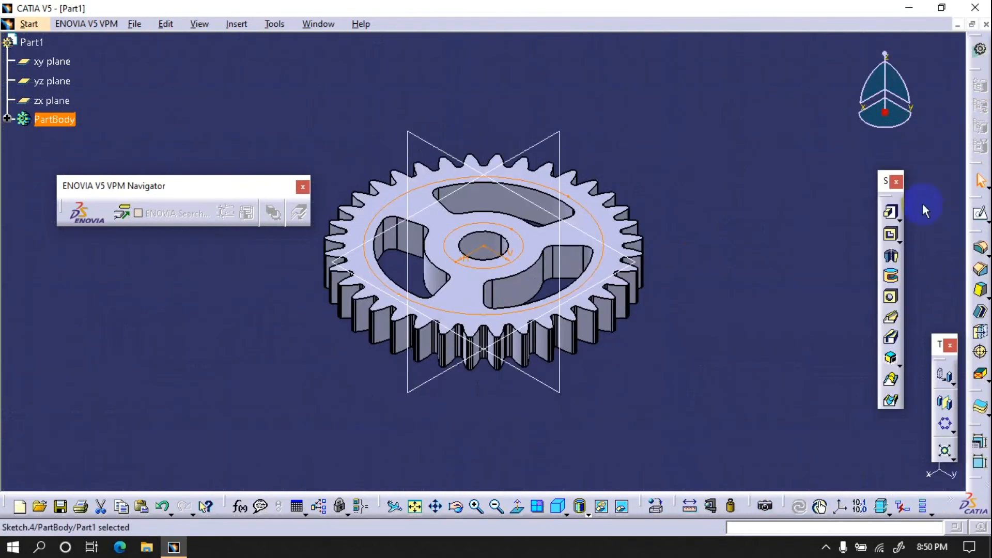
# Step: Pocket the two-circle ring sketch 3 mm deep into the gear's top face
pyautogui.click(890, 235)
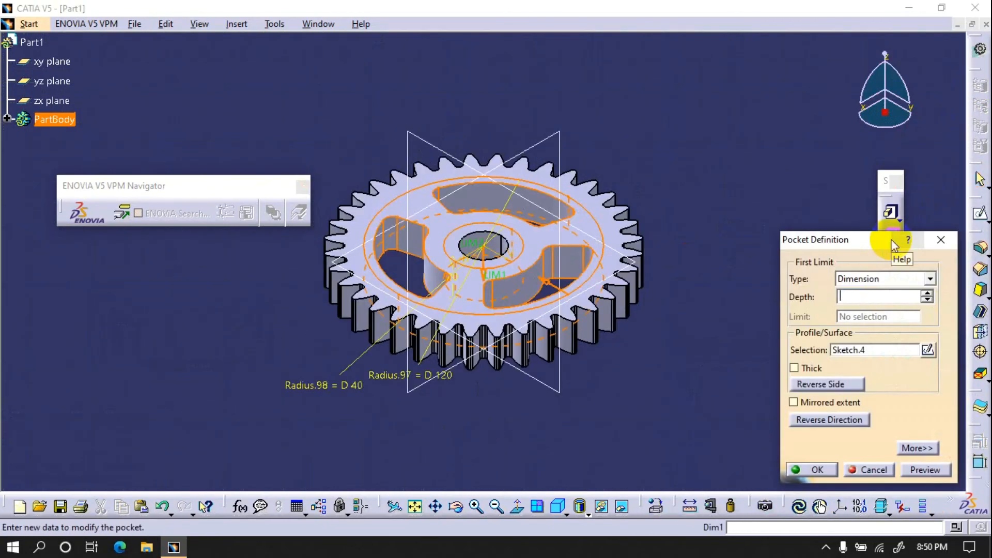
pyautogui.write('3mm')
pyautogui.press('Return')
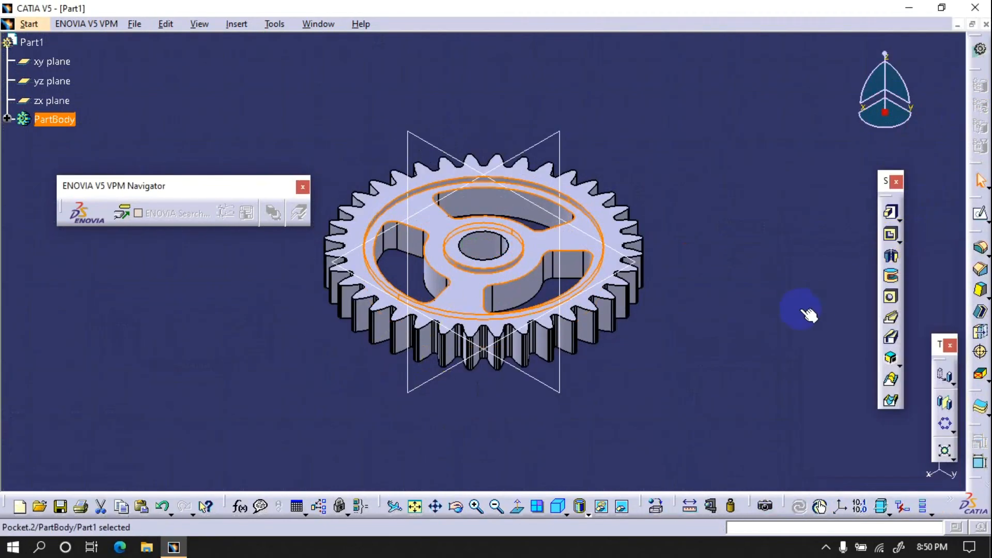
# Step: Change the ring-shaped pocket's depth to 5 mm
pyautogui.doubleClick(582, 242)
pyautogui.write('5')
pyautogui.press('Return')
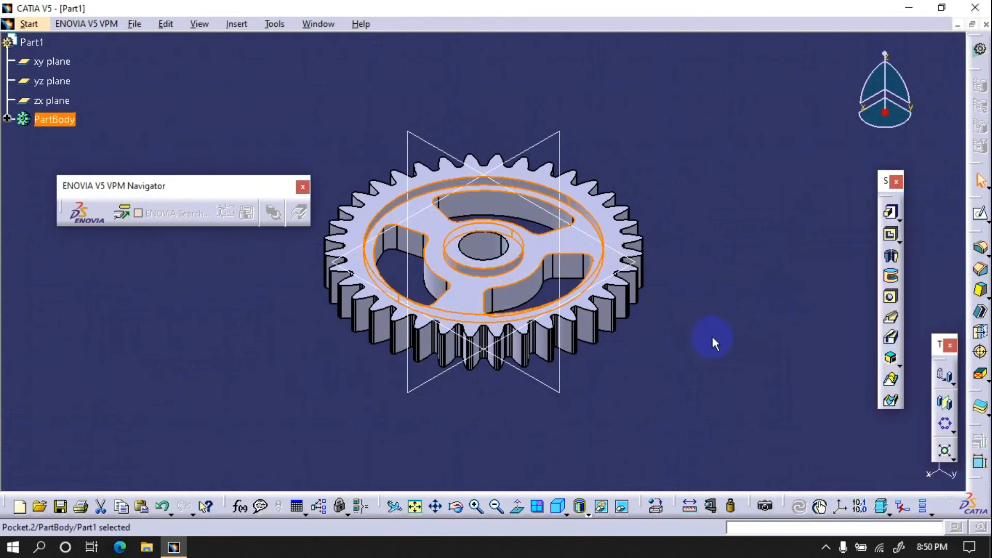
pyautogui.click(700, 341)
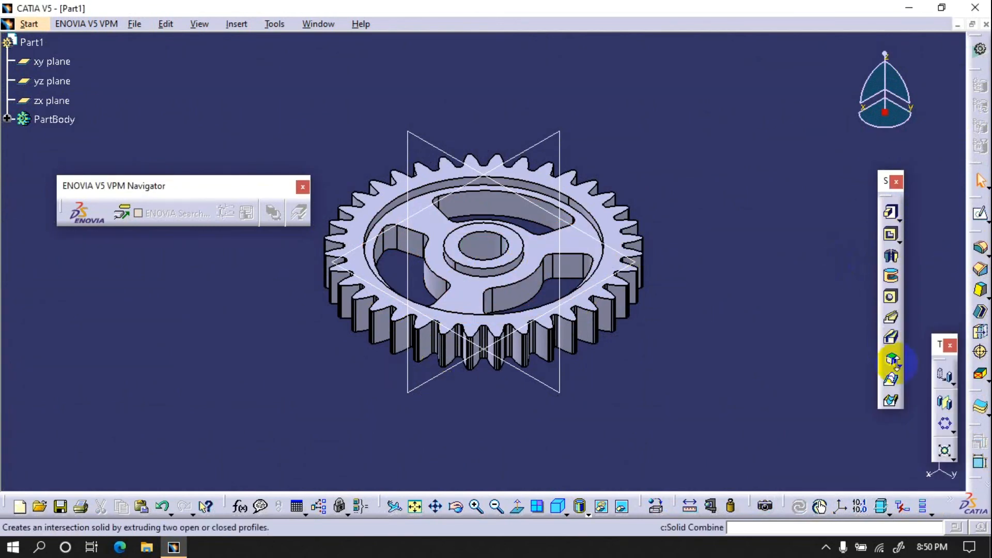
# Step: Try to mirror the current solid about the xy plane
pyautogui.click(565, 232)
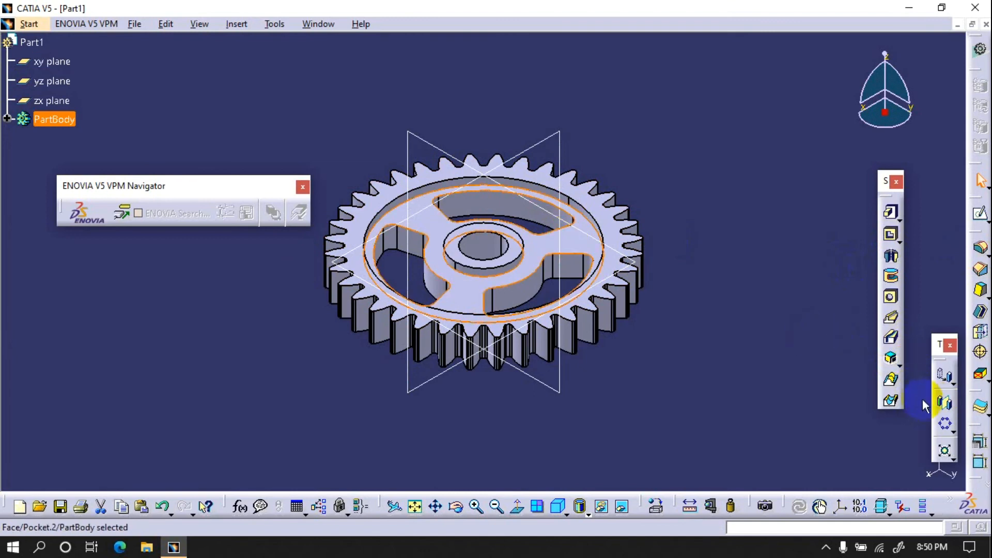
pyautogui.click(947, 404)
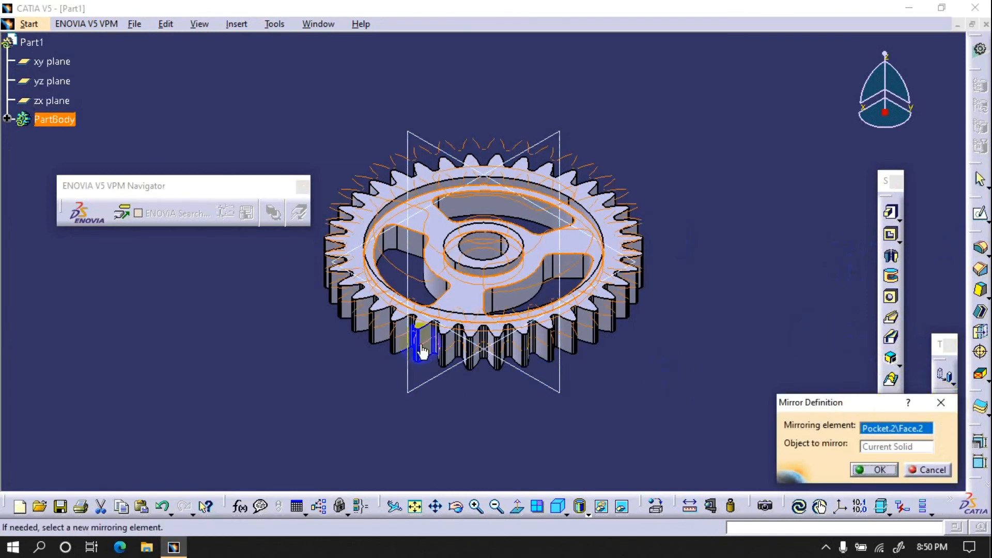
pyautogui.click(52, 61)
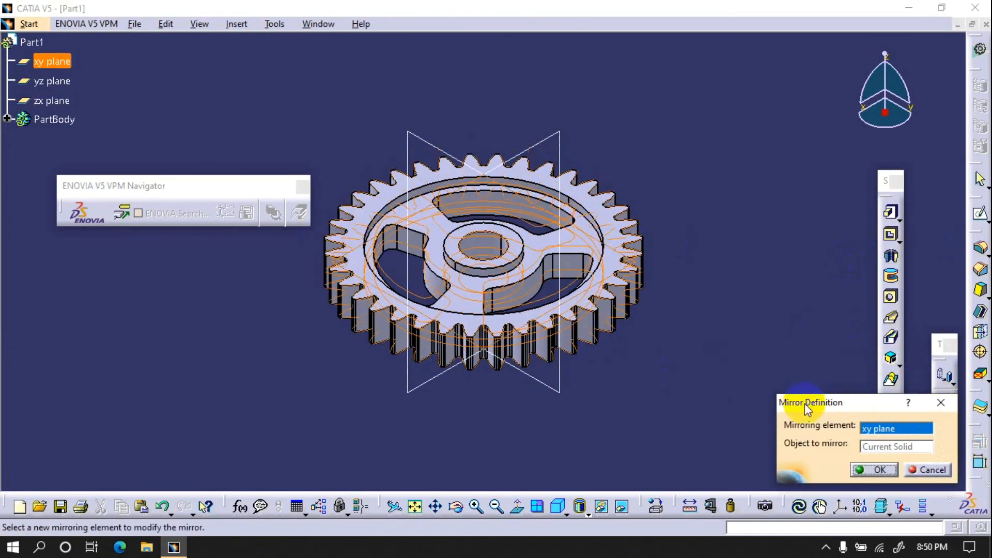
pyautogui.click(873, 469)
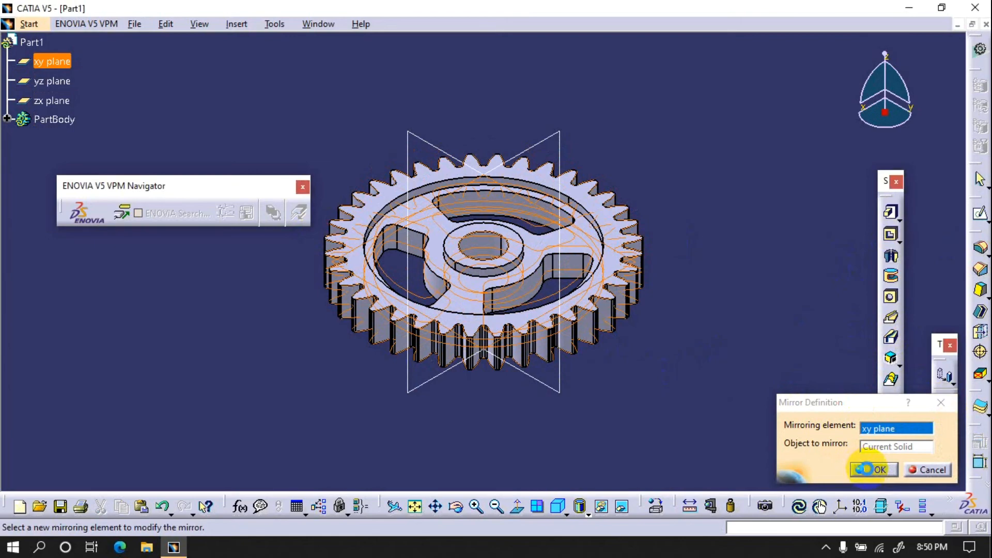
# Step: Mirror only the ring-shaped pocket about the xy plane to recess the gear's other side
pyautogui.click(387, 269)
pyautogui.click(7, 119)
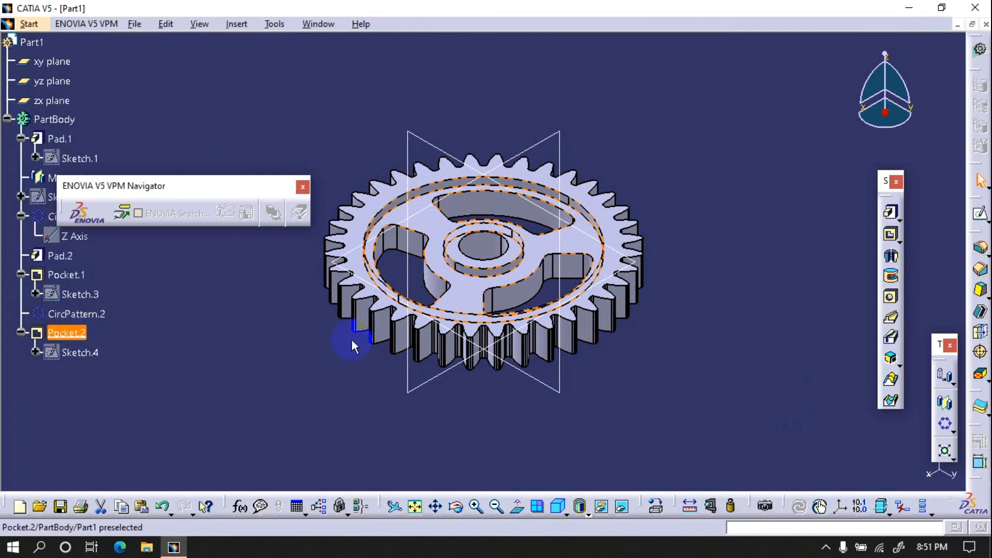
pyautogui.click(949, 408)
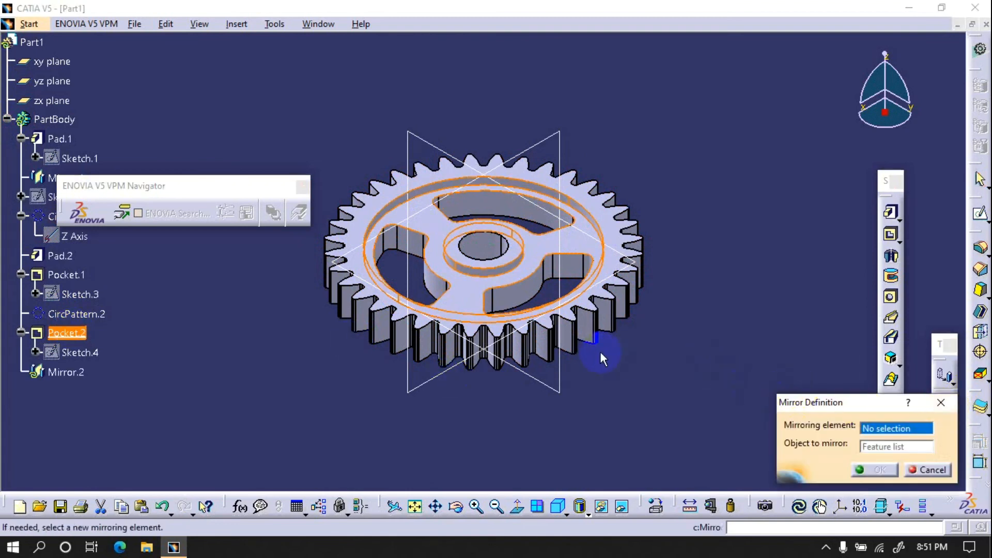
pyautogui.click(639, 267)
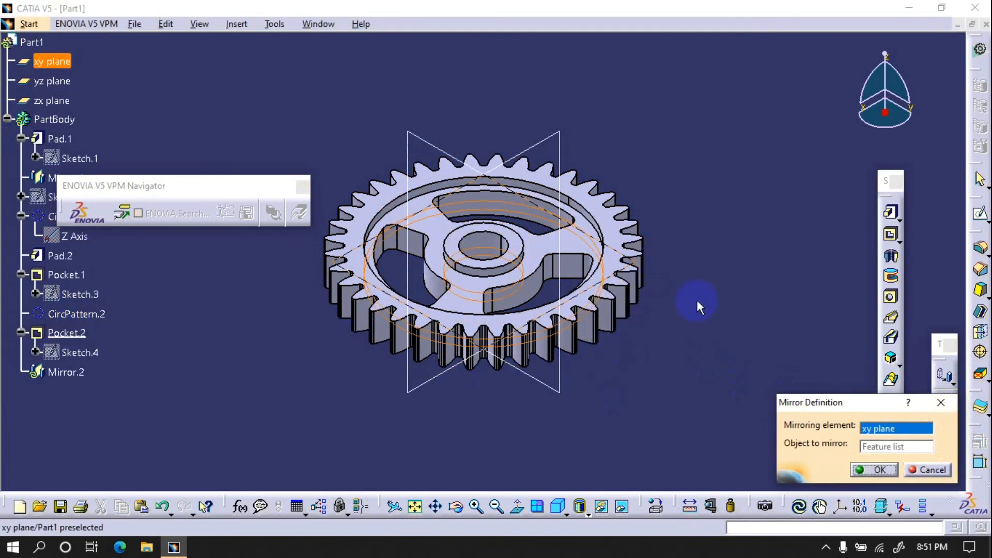
pyautogui.click(879, 469)
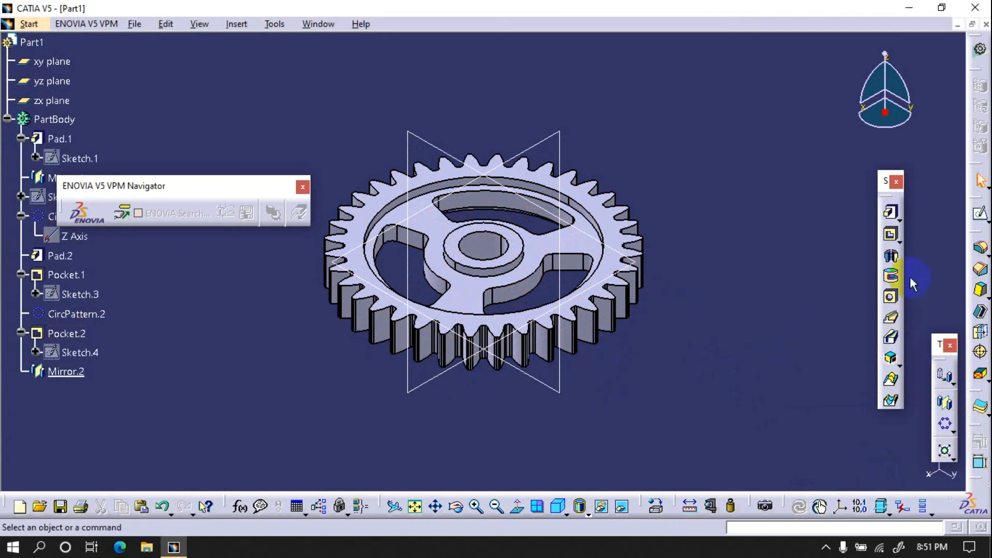
# Step: Apply a 2 mm edge fillet to the recessed web face on the gear's upper side
pyautogui.click(980, 248)
pyautogui.click(566, 246)
pyautogui.press('Return')
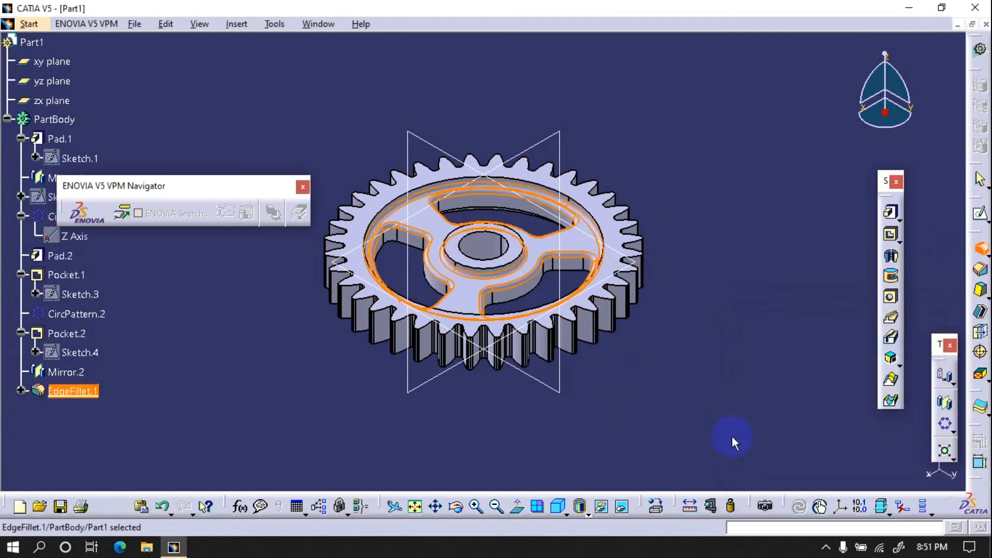
pyautogui.click(685, 398)
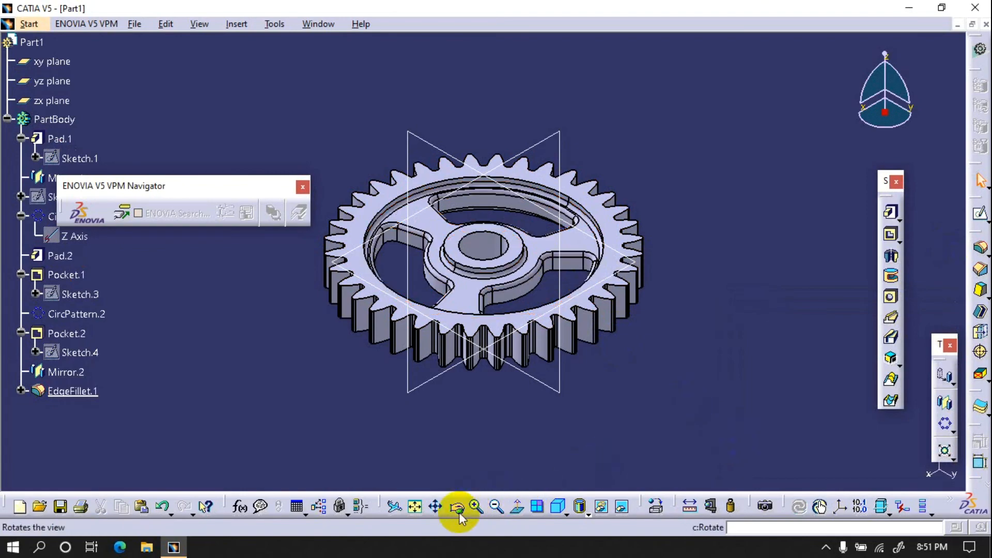
# Step: Apply a 2 mm edge fillet to the recessed web face on the gear's underside
pyautogui.moveTo(478, 451); pyautogui.dragTo(533, 135, button='middle')
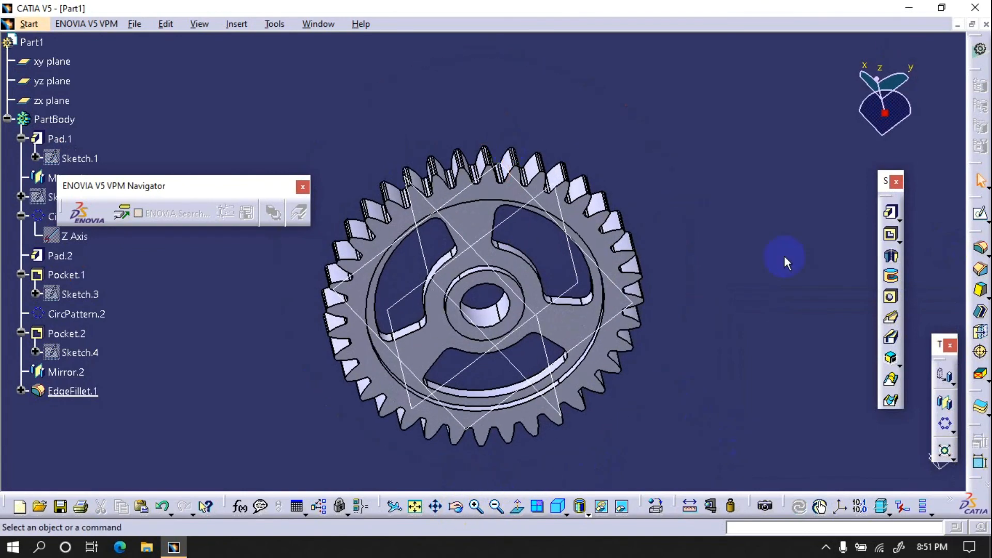
pyautogui.click(980, 247)
pyautogui.click(564, 331)
pyautogui.click(815, 470)
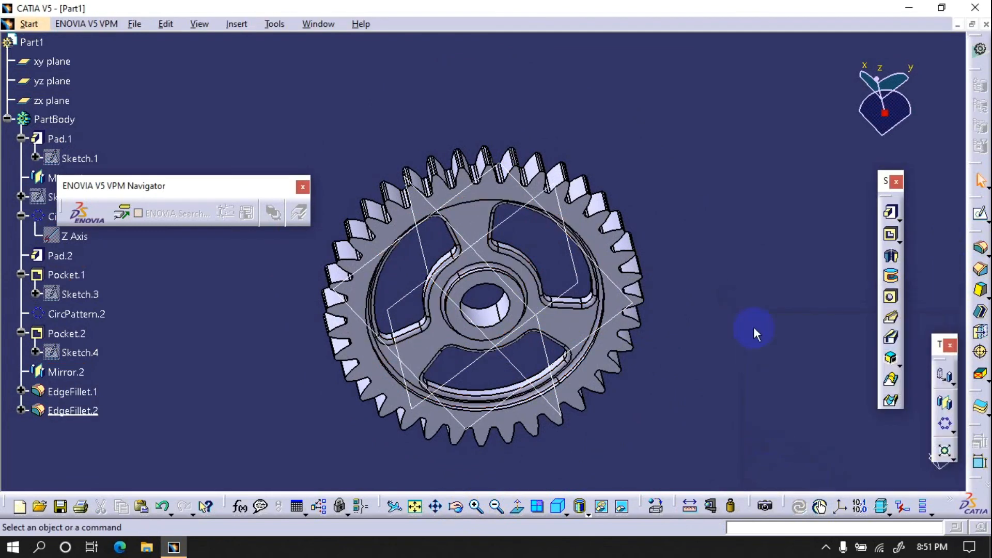
# Step: Apply a 1 mm edge fillet to the toothed rim face on the gear's underside
pyautogui.click(980, 248)
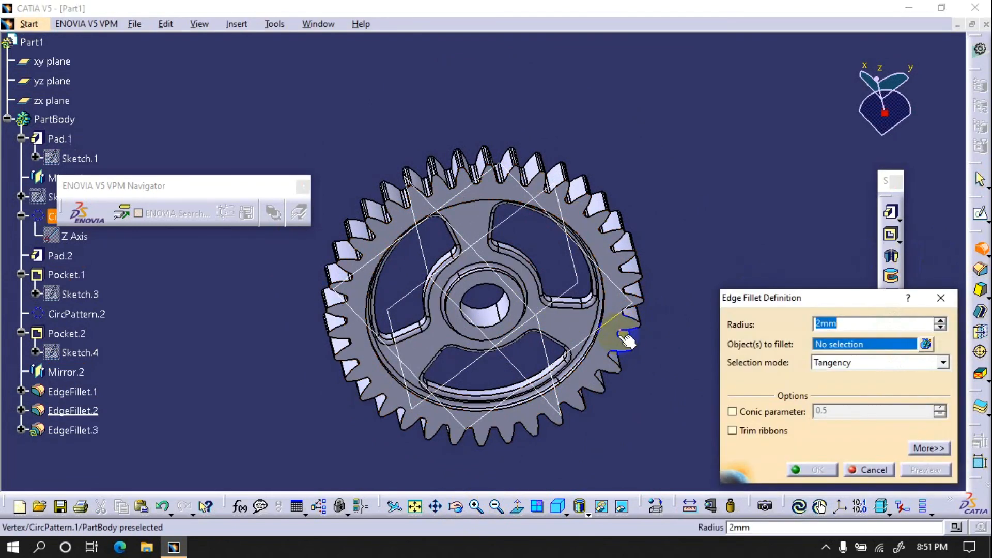
pyautogui.click(618, 341)
pyautogui.write('1')
pyautogui.press('Return')
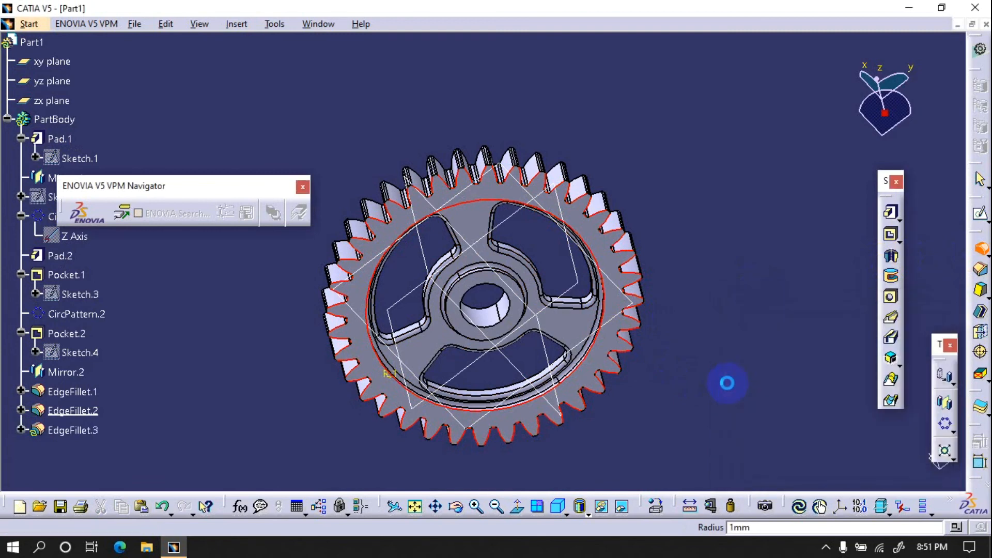
pyautogui.click(728, 389)
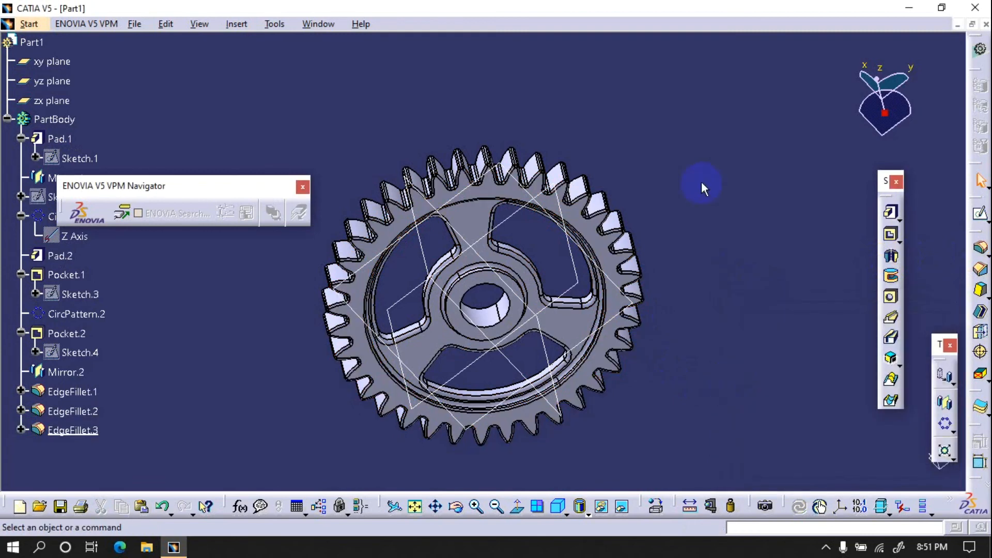
# Step: Apply a 1 mm edge fillet to the tooth profile edges on the gear's upper side
pyautogui.moveTo(454, 506); pyautogui.dragTo(618, 508)
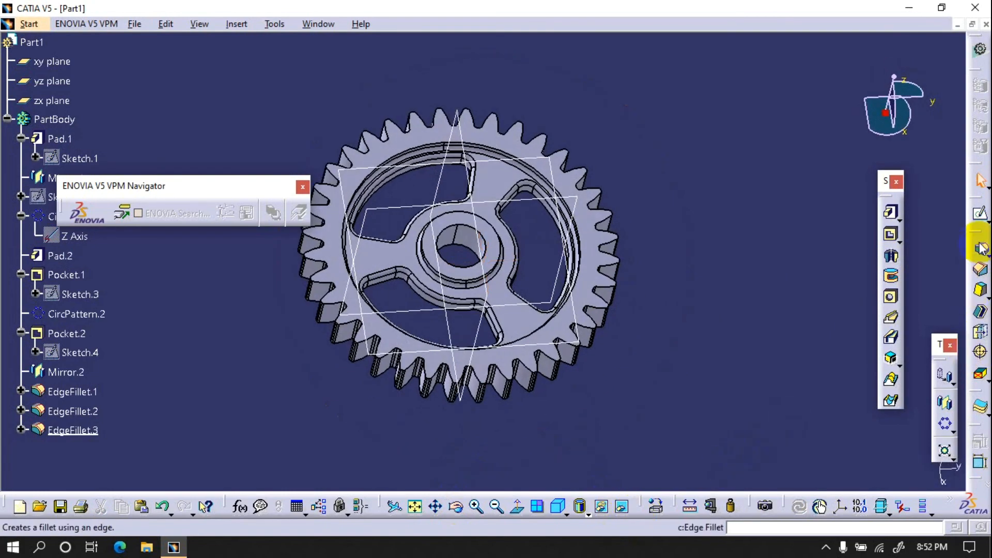
pyautogui.click(980, 248)
pyautogui.click(584, 317)
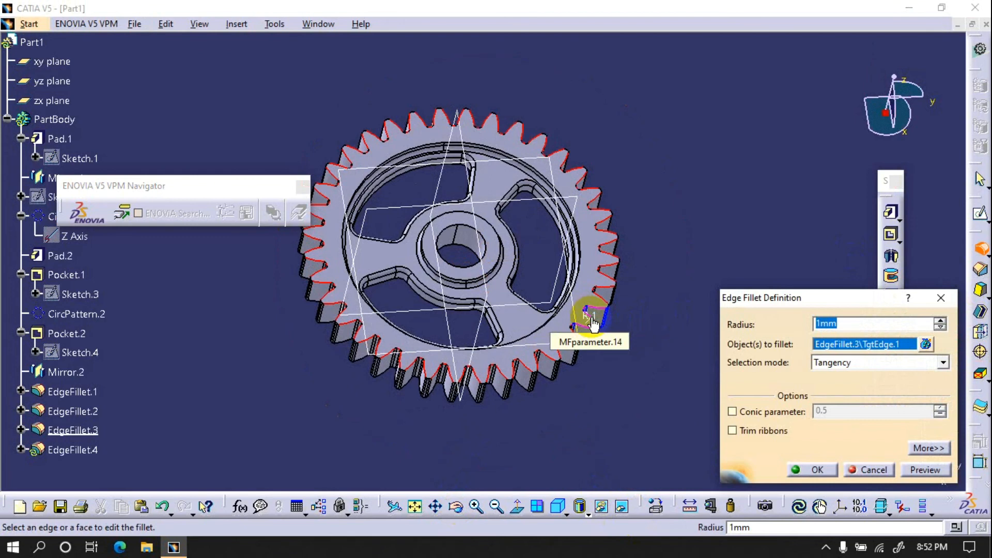
pyautogui.click(817, 471)
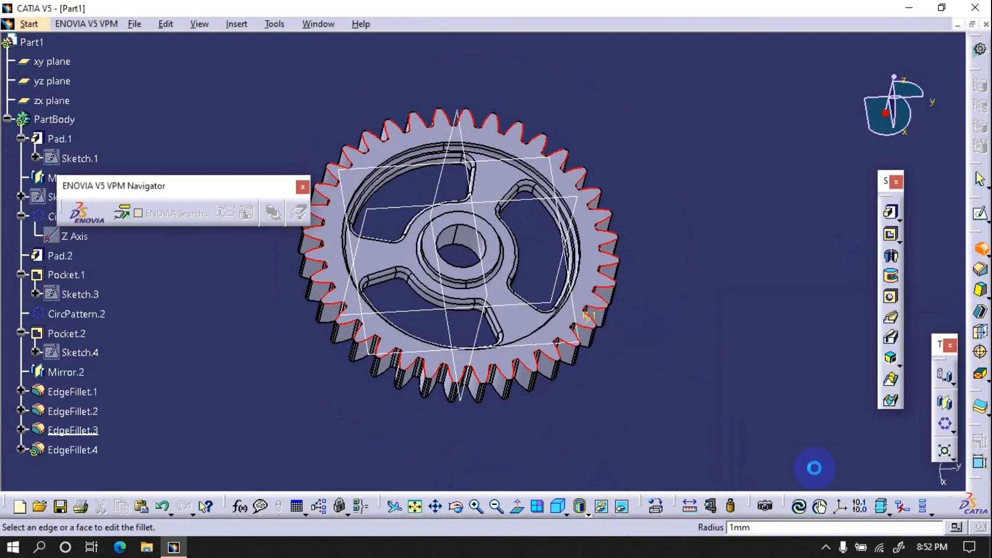
pyautogui.click(752, 432)
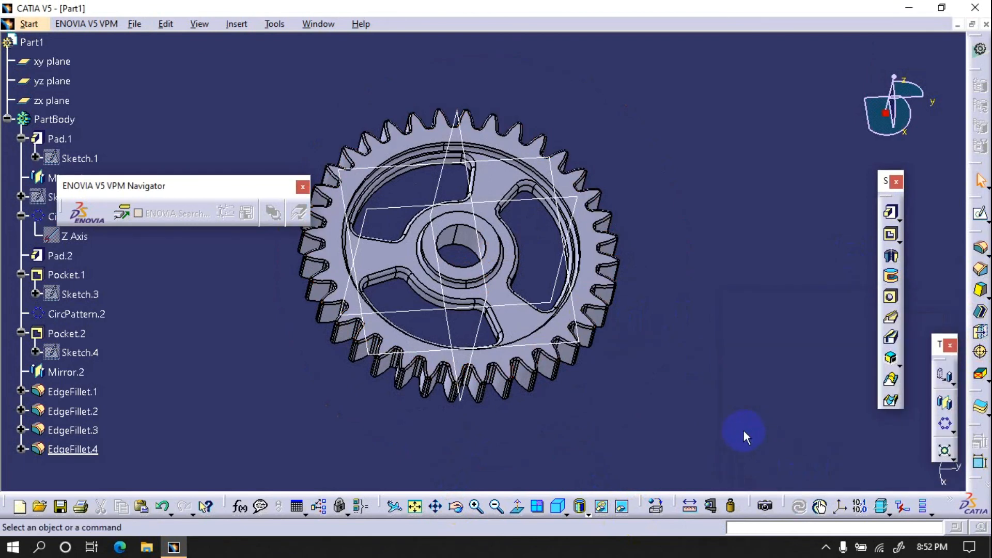
# Step: Hide the smooth edges in the shaded display and fillet the recess's outer circular edge on the upper side with a 1 mm radius
pyautogui.moveTo(581, 509)
pyautogui.mouseDown()
pyautogui.moveTo(591, 421)
pyautogui.moveTo(595, 445)
pyautogui.mouseUp()
pyautogui.click(579, 274)
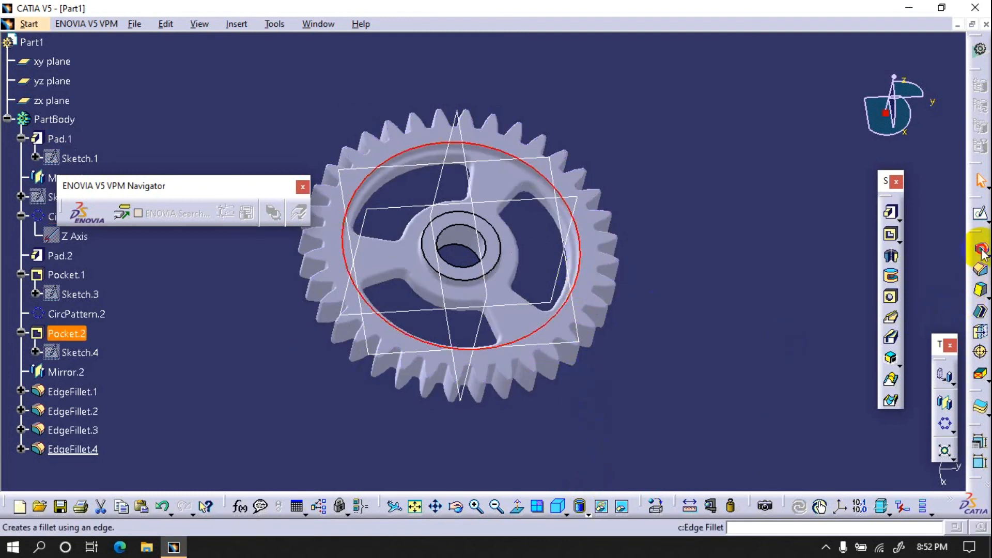
pyautogui.click(980, 248)
pyautogui.press('Return')
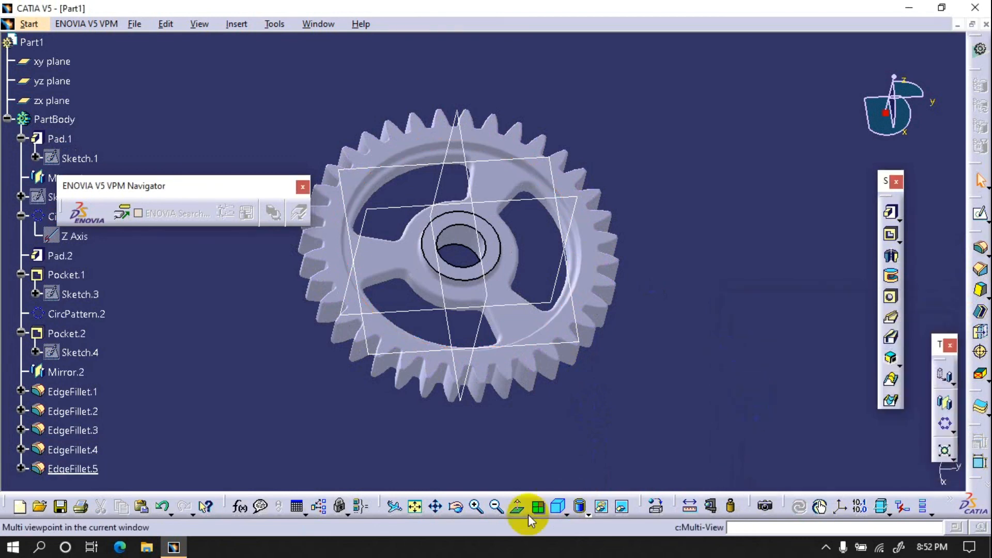
pyautogui.click(557, 507)
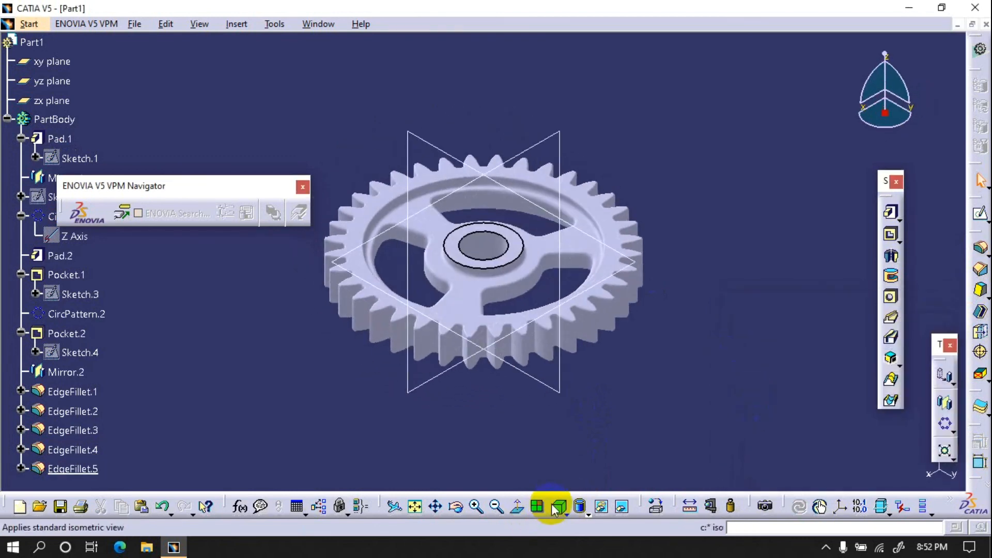